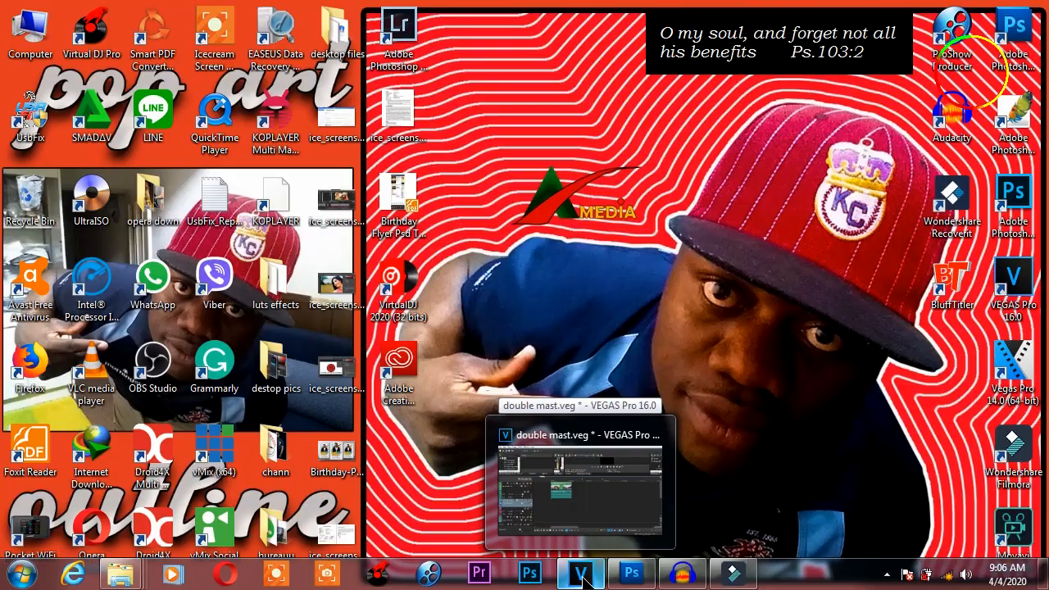
- Switch to the double mast.veg project in VEGAS Pro, enlarge the preview area, and move the Pexels Videos 1466210 clip to 00:00:54.12
{"action": "left_click", "coordinate": [584, 576]}
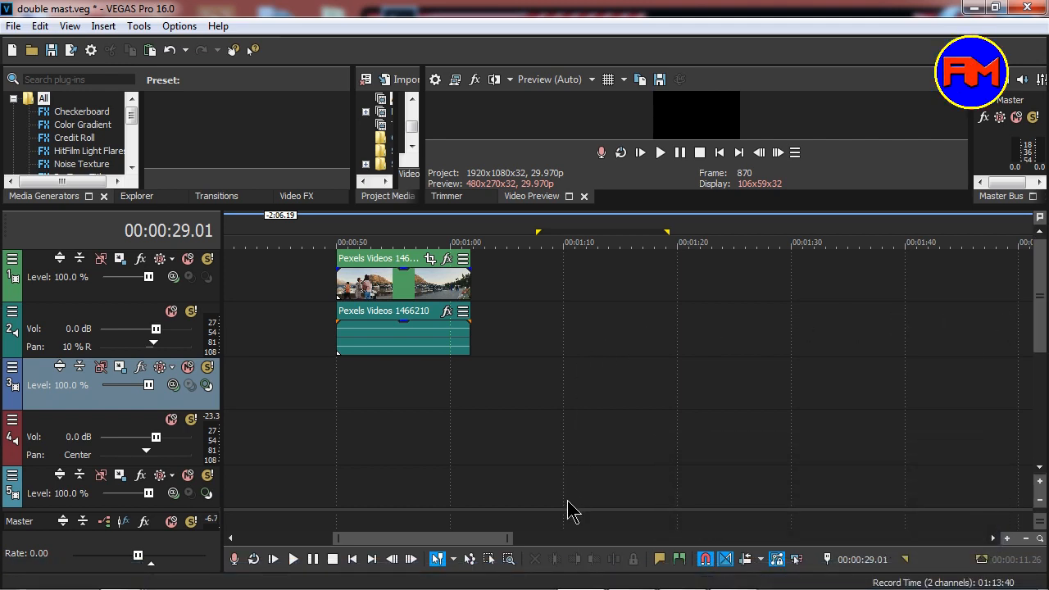
{"action": "left_click_drag", "start_coordinate": [737, 208], "coordinate": [737, 283]}
{"action": "left_click_drag", "start_coordinate": [401, 539], "coordinate": [410, 539]}
{"action": "left_click_drag", "start_coordinate": [305, 354], "coordinate": [355, 379]}
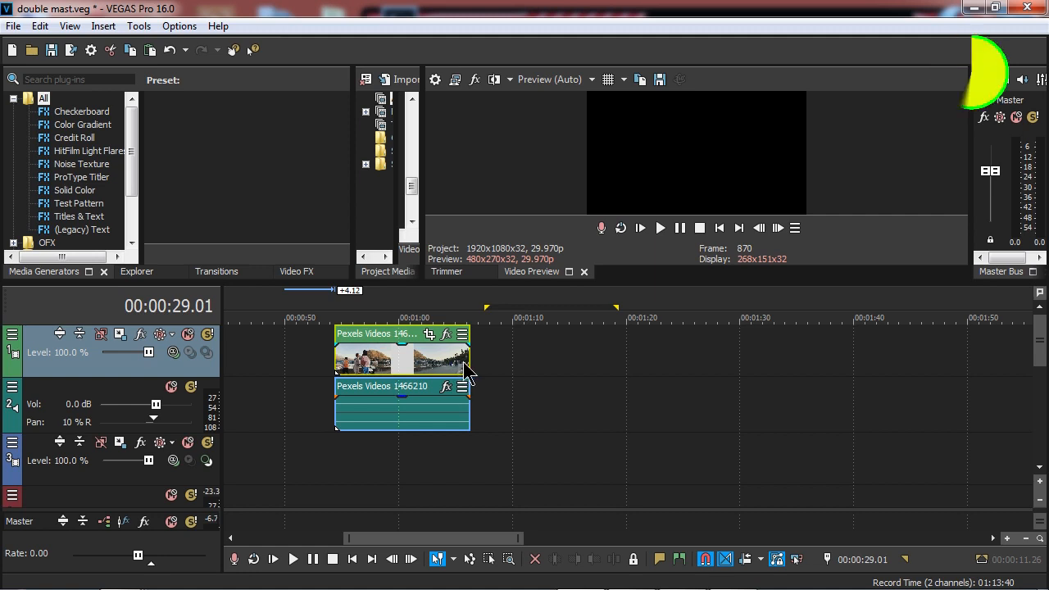
- Insert a video track above the Pexels clip and add a (Legacy) Text event using the Default Text preset
{"action": "right_click", "coordinate": [299, 356]}
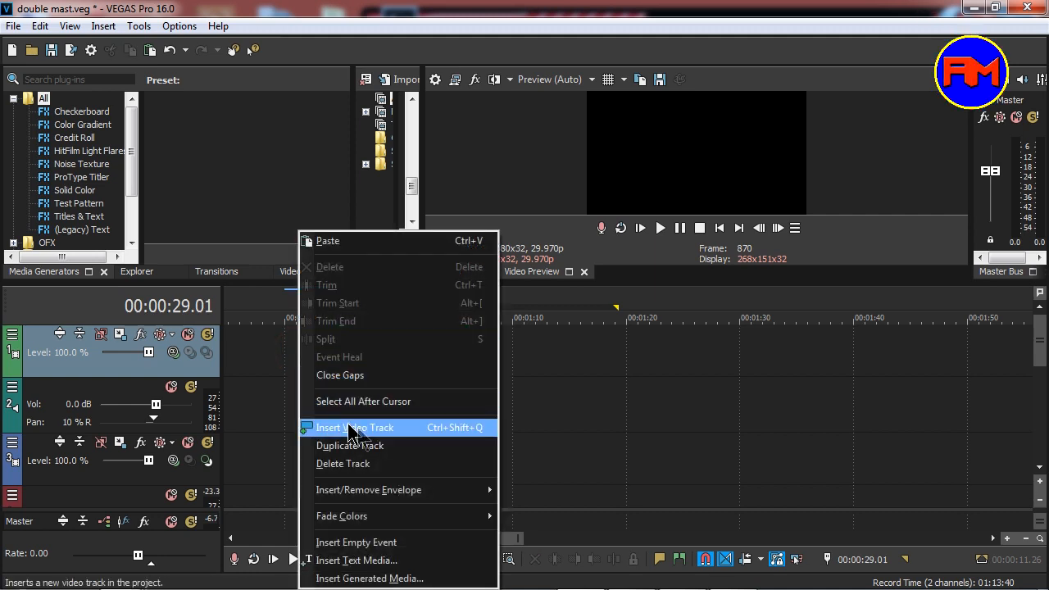
{"action": "left_click", "coordinate": [356, 428]}
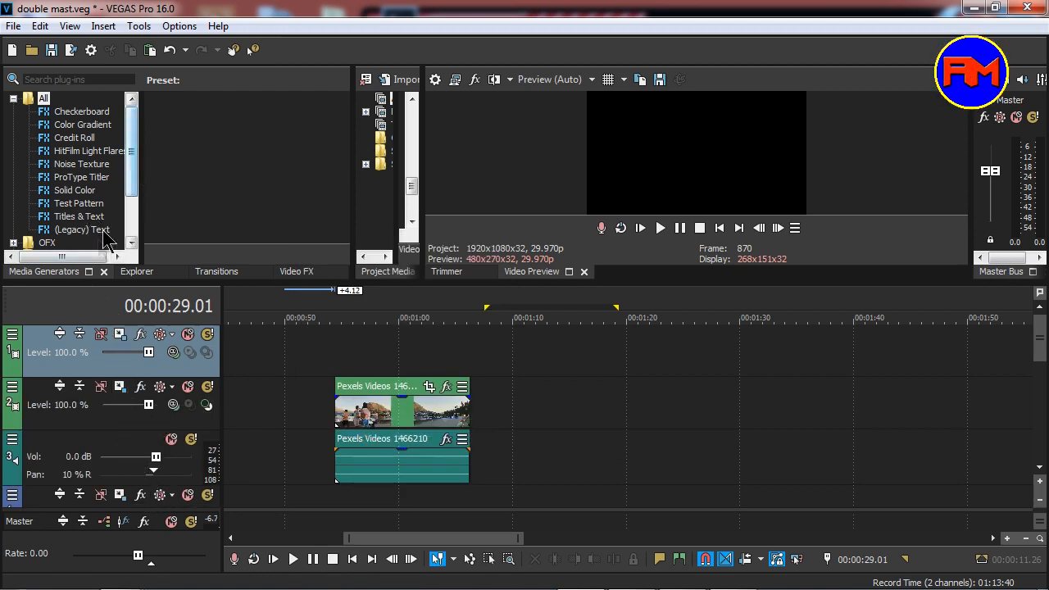
{"action": "left_click", "coordinate": [62, 231]}
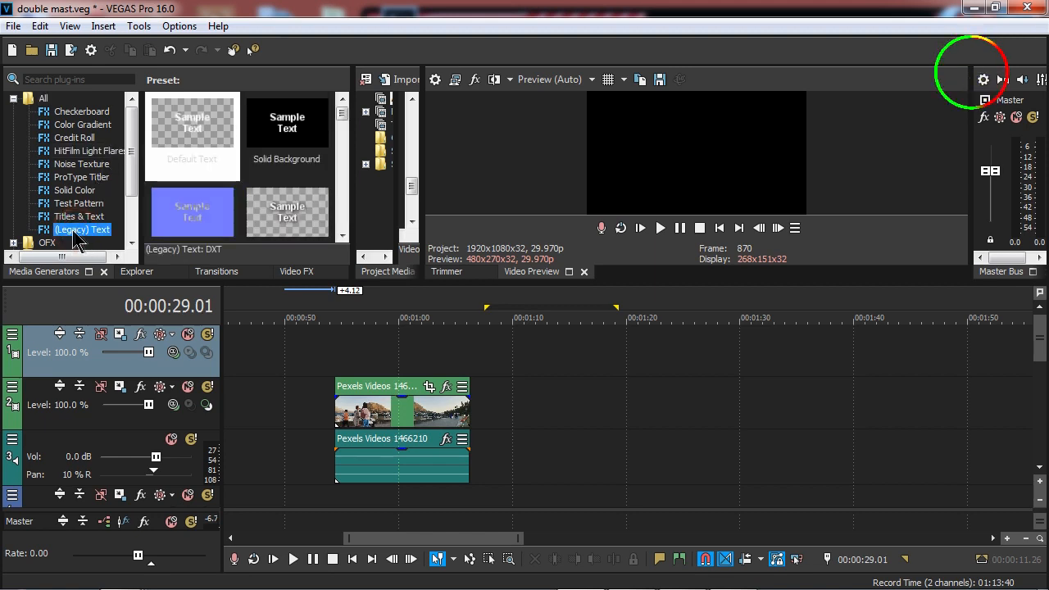
{"action": "double_click", "coordinate": [182, 132]}
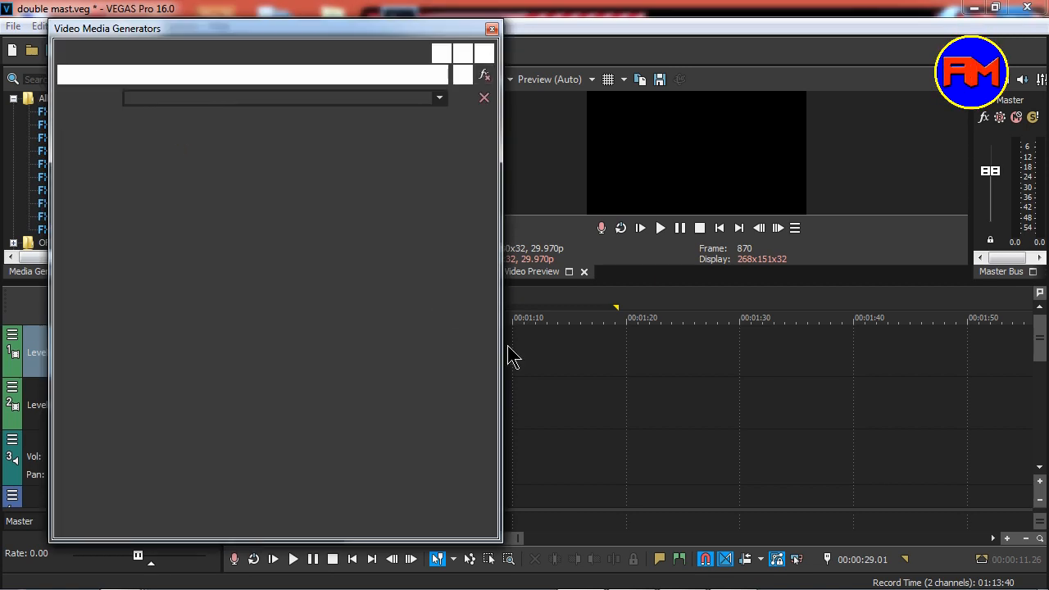
- Replace the sample text in the text generator with the person's first name in capital letters
{"action": "left_click_drag", "start_coordinate": [462, 34], "coordinate": [288, 212]}
{"action": "left_click_drag", "start_coordinate": [236, 403], "coordinate": [244, 407]}
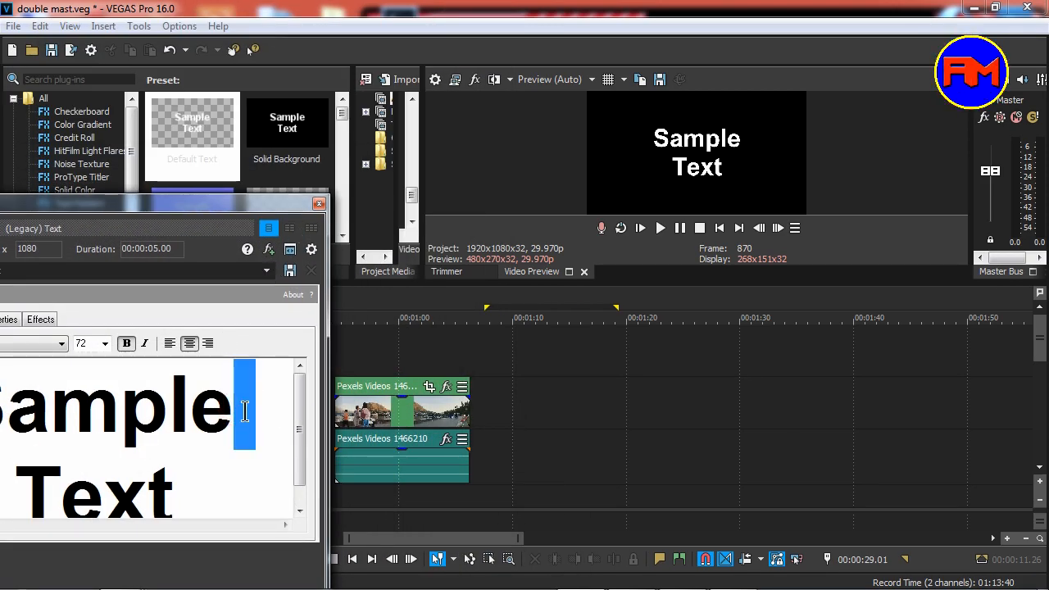
{"action": "key", "text": "ctrl+a"}
{"action": "type", "text": "ARM"}
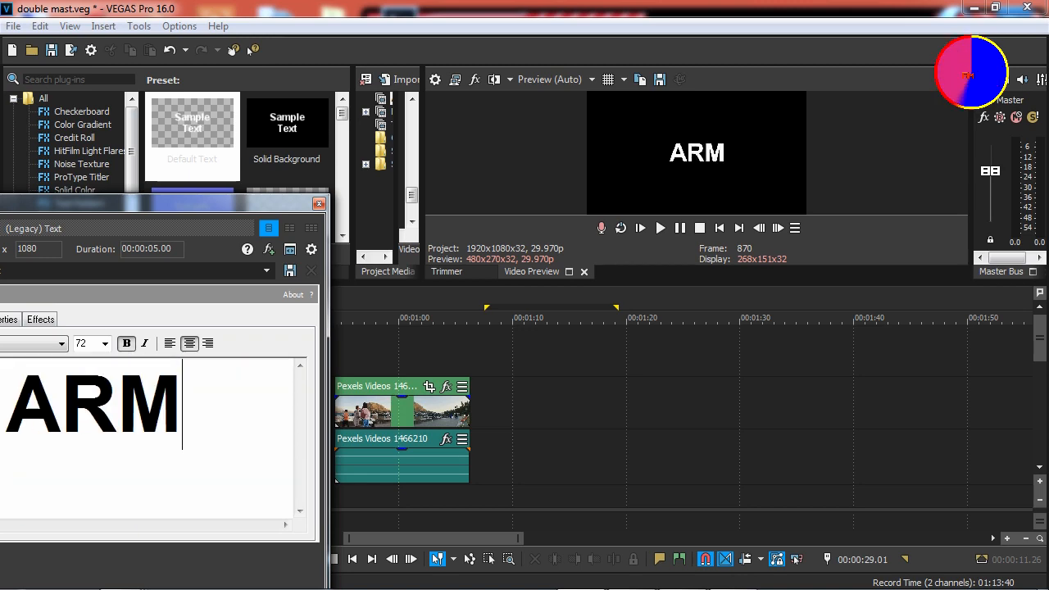
{"action": "type", "text": "ANDO"}
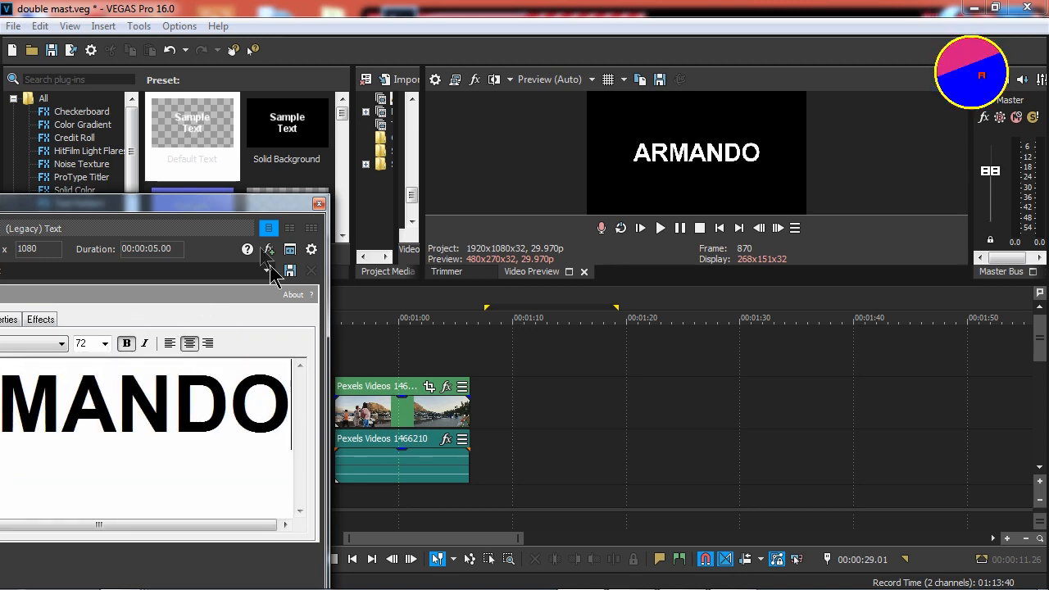
- Format the whole title in the BatangChe font at size 90 and close the text generator
{"action": "left_click_drag", "start_coordinate": [271, 204], "coordinate": [493, 204]}
{"action": "key", "text": "ctrl+a"}
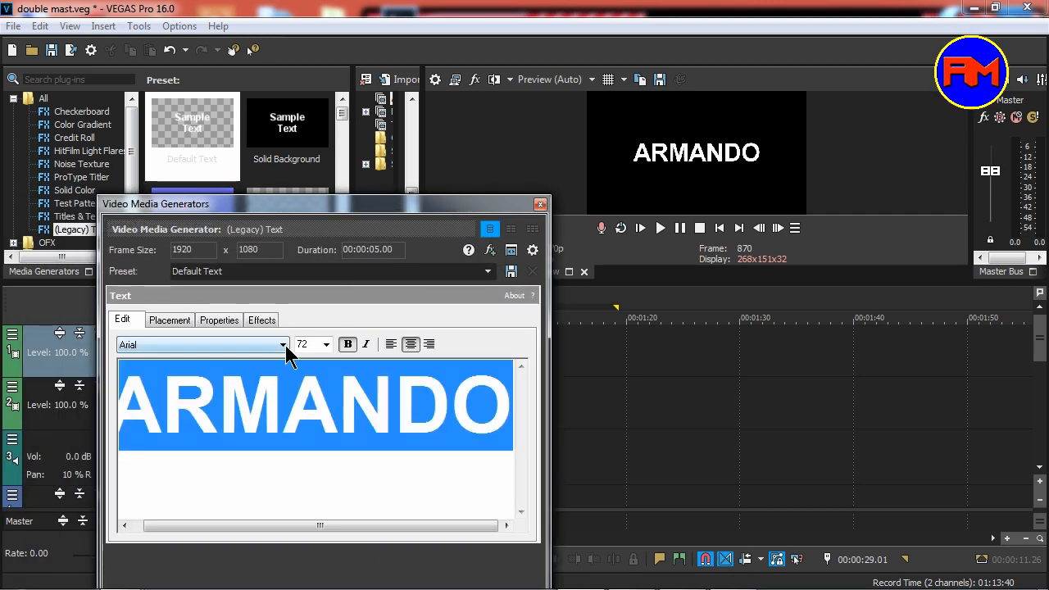
{"action": "left_click", "coordinate": [286, 345]}
{"action": "left_click", "coordinate": [155, 188]}
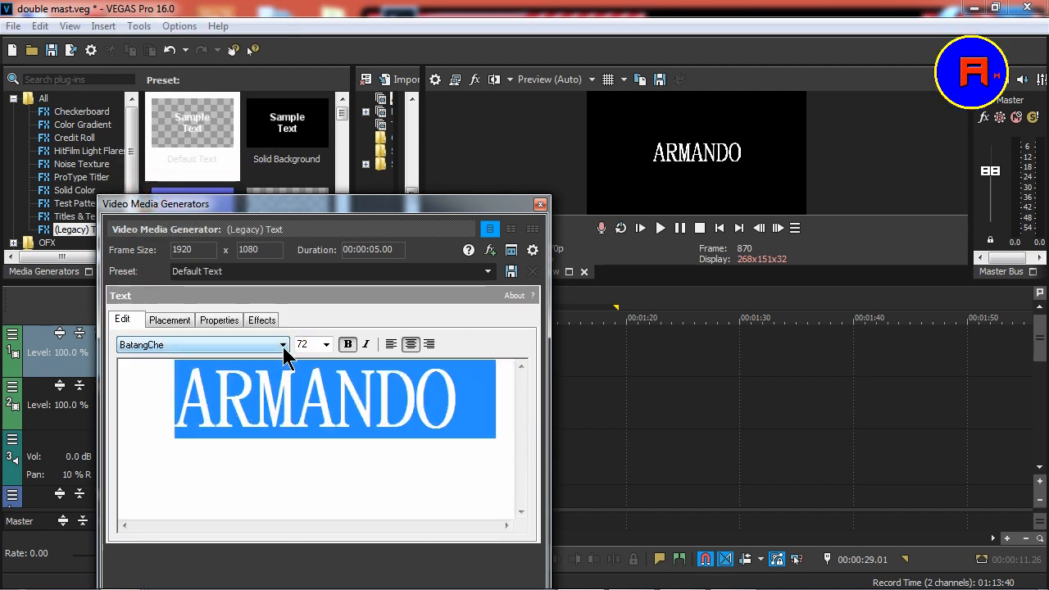
{"action": "left_click", "coordinate": [326, 345]}
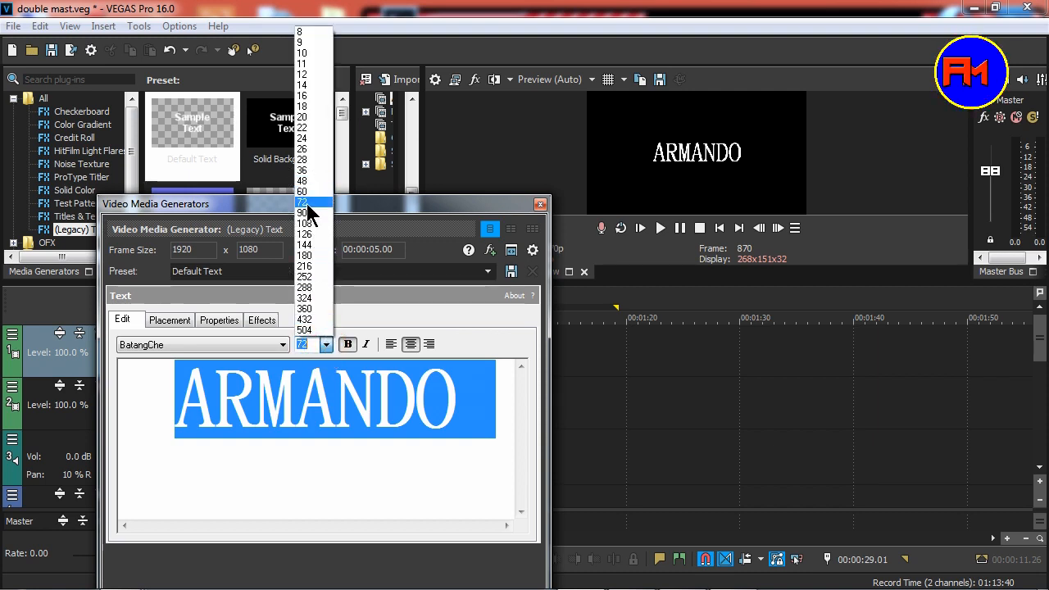
{"action": "left_click", "coordinate": [307, 203]}
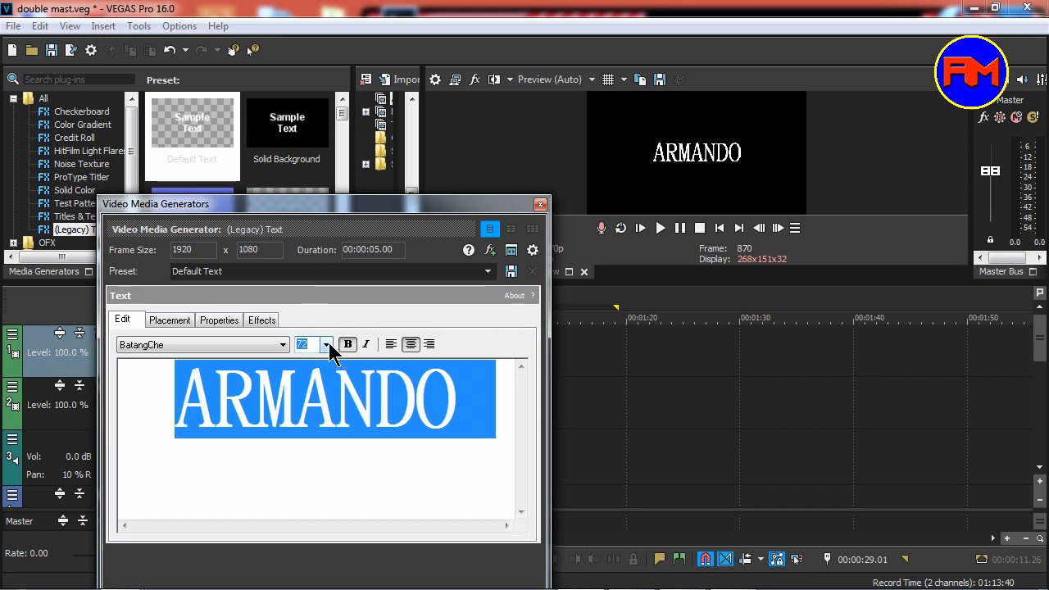
{"action": "left_click", "coordinate": [326, 344]}
{"action": "left_click", "coordinate": [311, 219]}
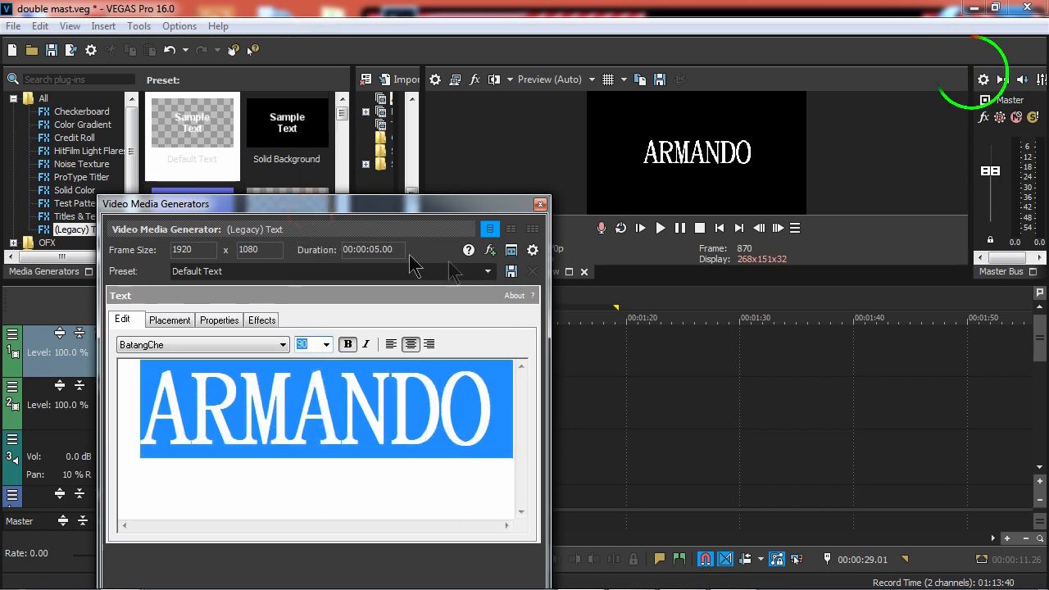
{"action": "left_click", "coordinate": [540, 204]}
- Move the text event on track 1 to just past the end of the Pexels clip
{"action": "scroll", "coordinate": [502, 397], "scroll_direction": "down", "scroll_amount": 5}
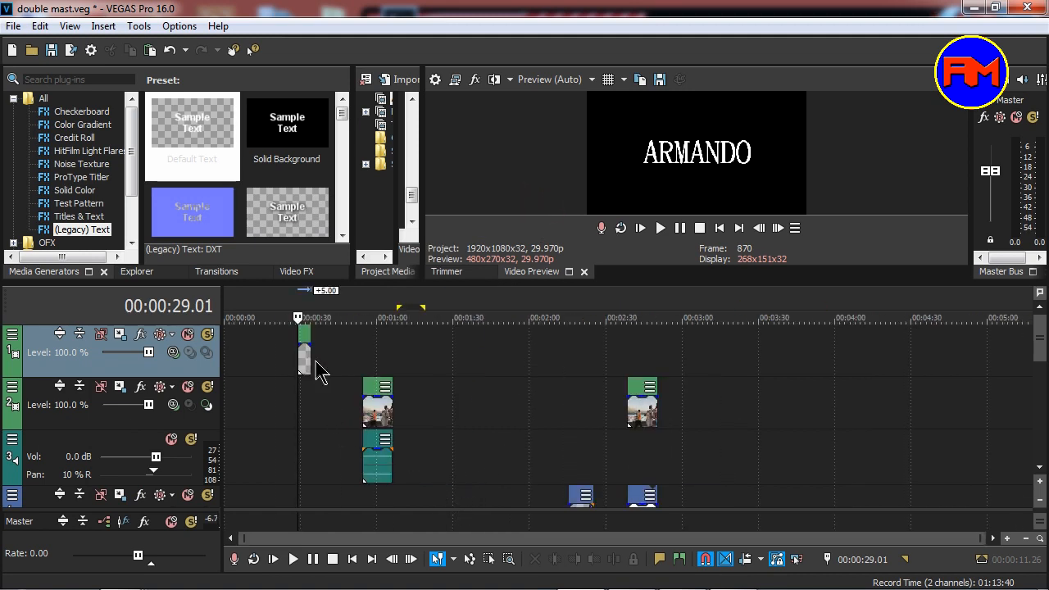
{"action": "left_click_drag", "start_coordinate": [305, 336], "coordinate": [428, 349]}
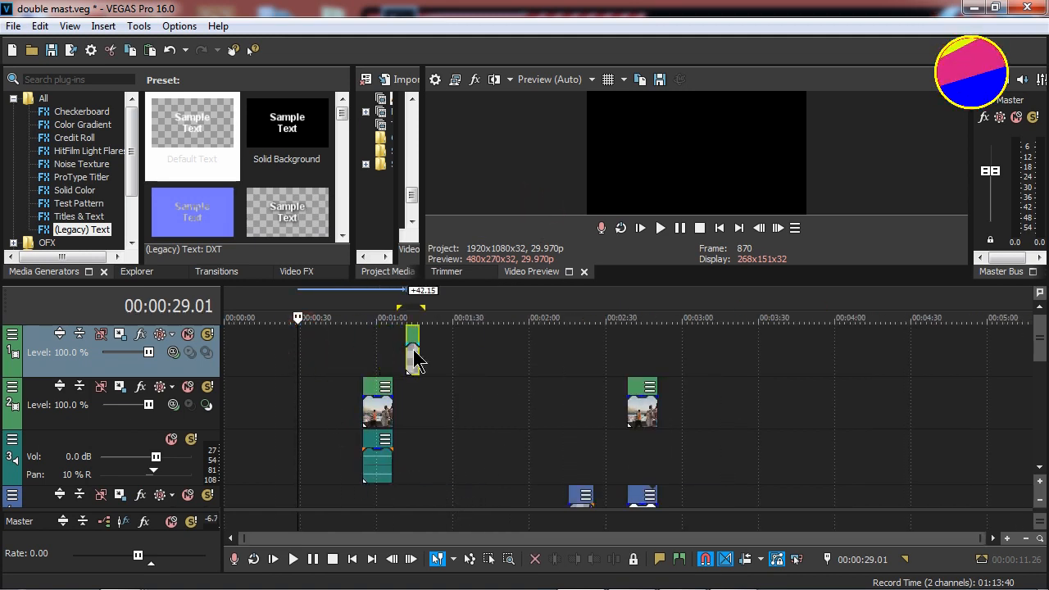
- Split the Pexels clip and its audio at 00:00:56.07, where the walker in black fills the middle of the frame
{"action": "left_click", "coordinate": [363, 392]}
{"action": "scroll", "coordinate": [381, 425], "scroll_direction": "up", "scroll_amount": 3}
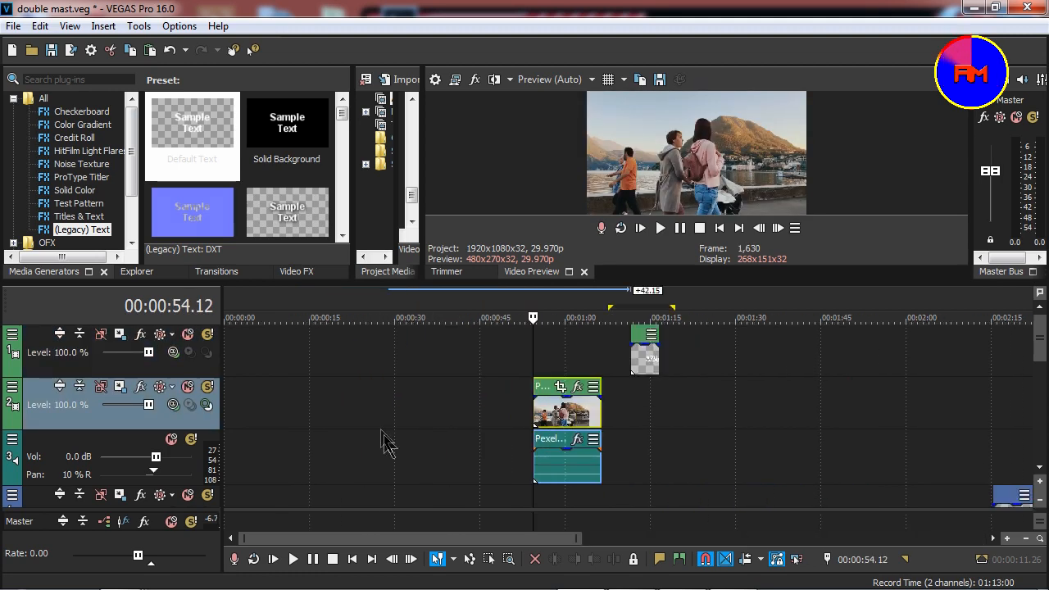
{"action": "left_click_drag", "start_coordinate": [430, 545], "coordinate": [523, 543]}
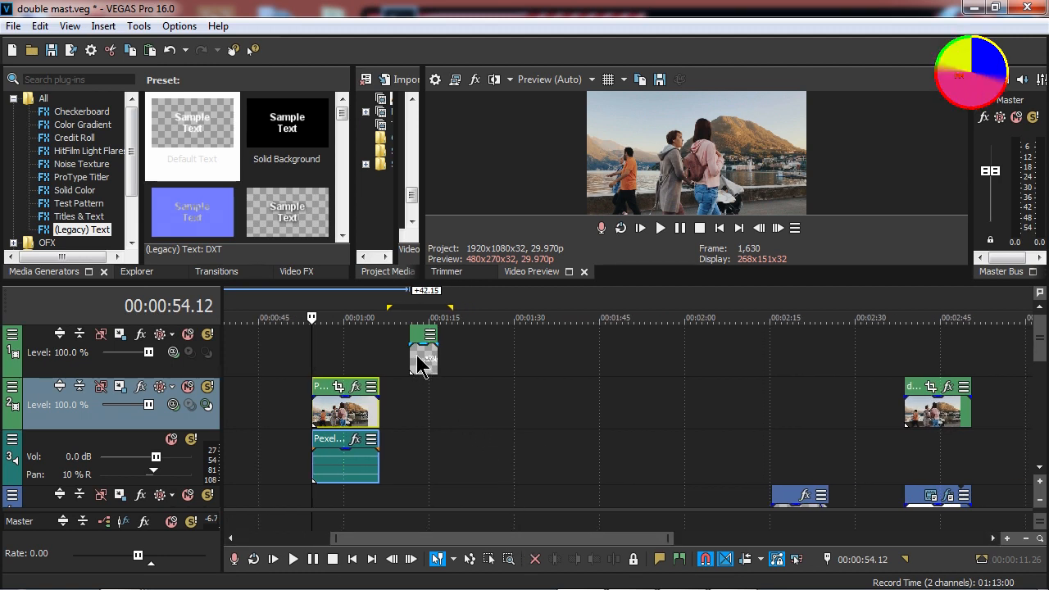
{"action": "left_click", "coordinate": [333, 407]}
{"action": "scroll", "coordinate": [333, 411], "scroll_direction": "up", "scroll_amount": 2}
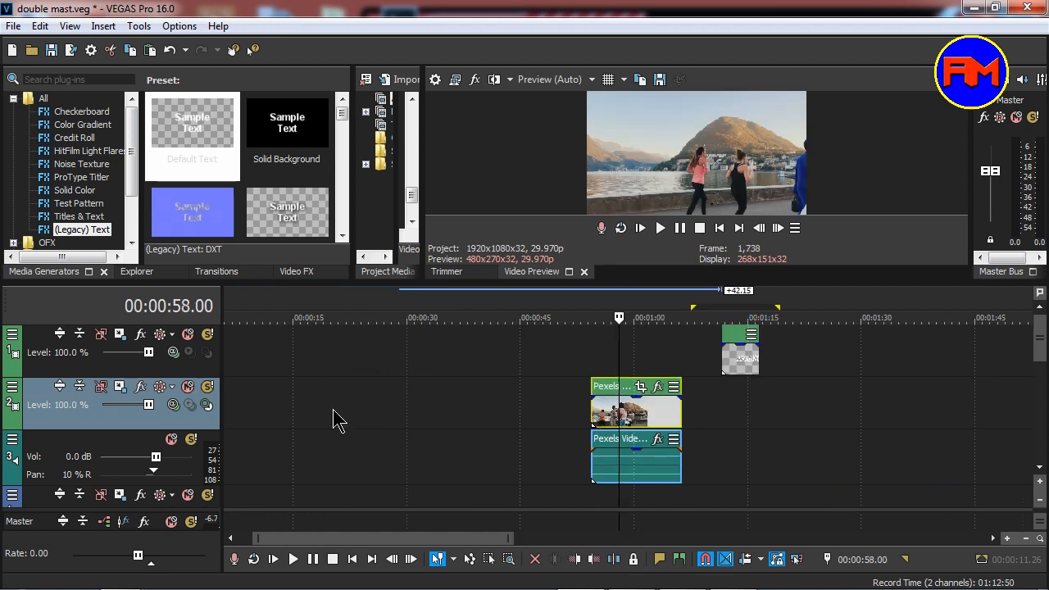
{"action": "left_click", "coordinate": [608, 411]}
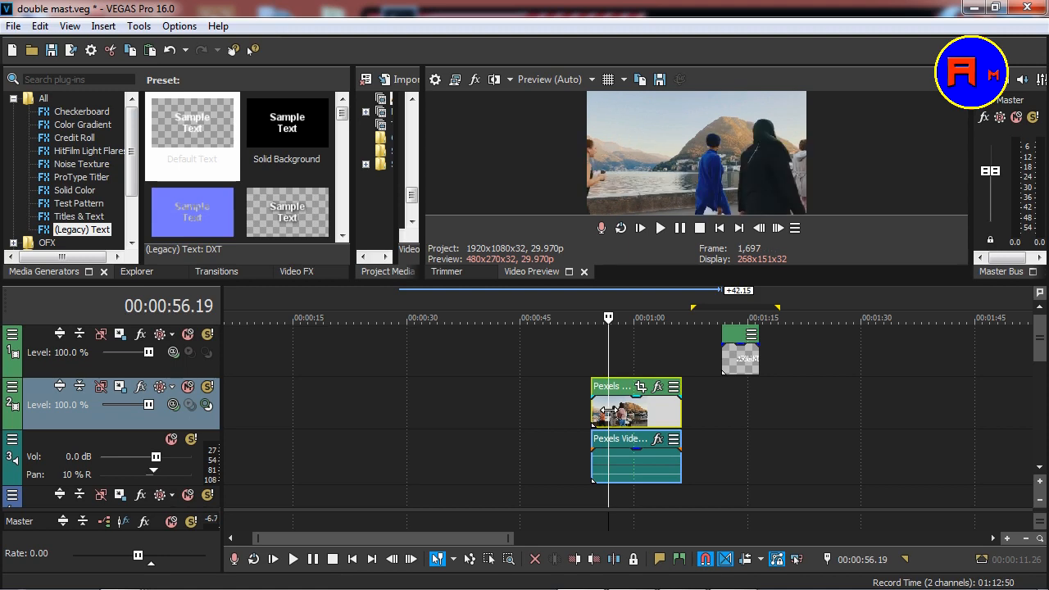
{"action": "scroll", "coordinate": [608, 412], "scroll_direction": "up", "scroll_amount": 3}
{"action": "left_click", "coordinate": [610, 417]}
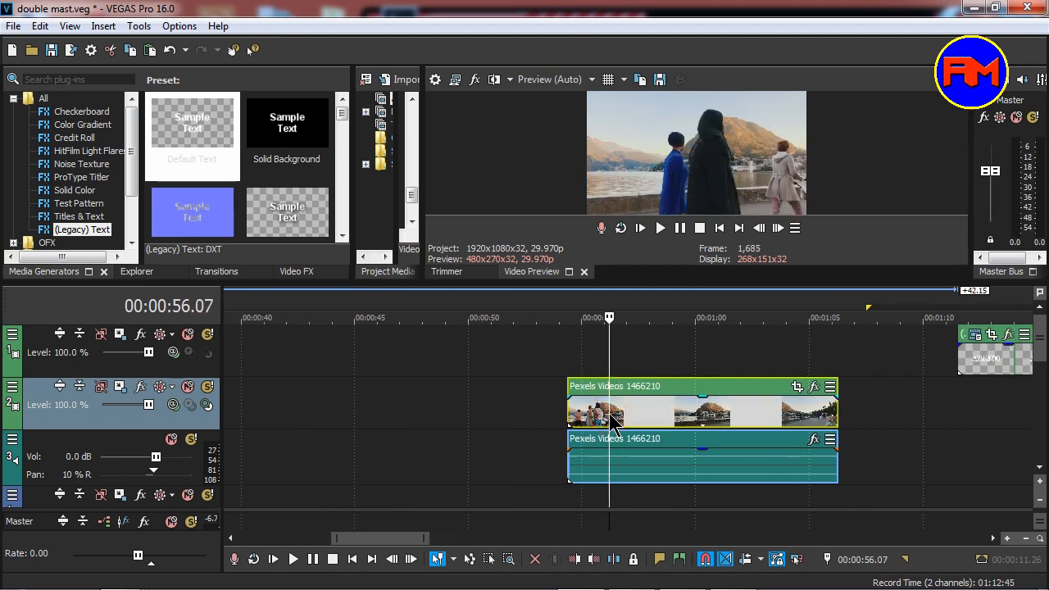
{"action": "key", "text": "s"}
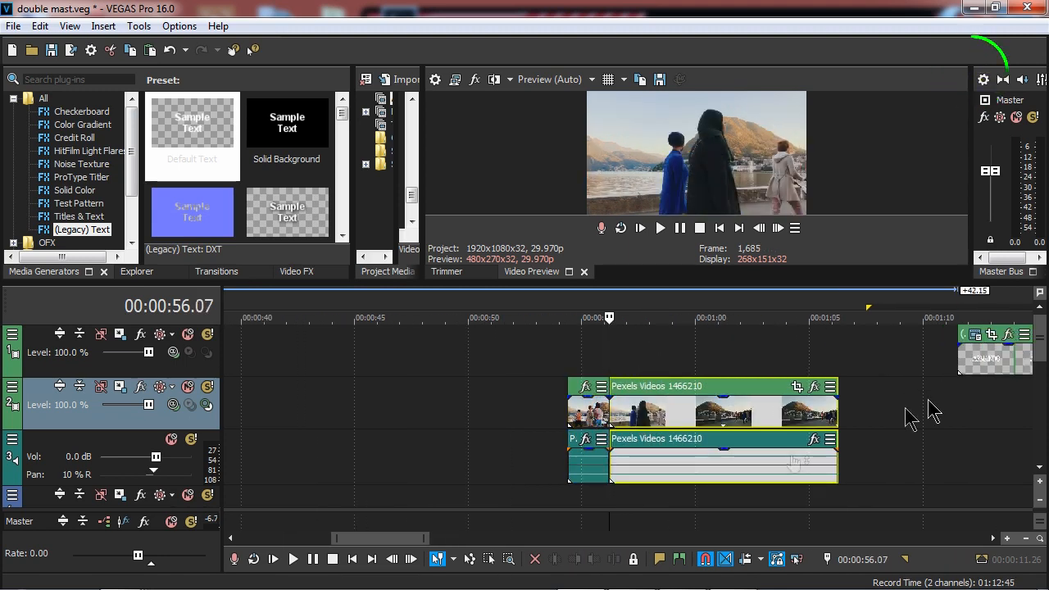
- Move the short first video segment up to track 1 and insert a new empty video track directly below it
{"action": "scroll", "coordinate": [760, 478], "scroll_direction": "down", "scroll_amount": 3}
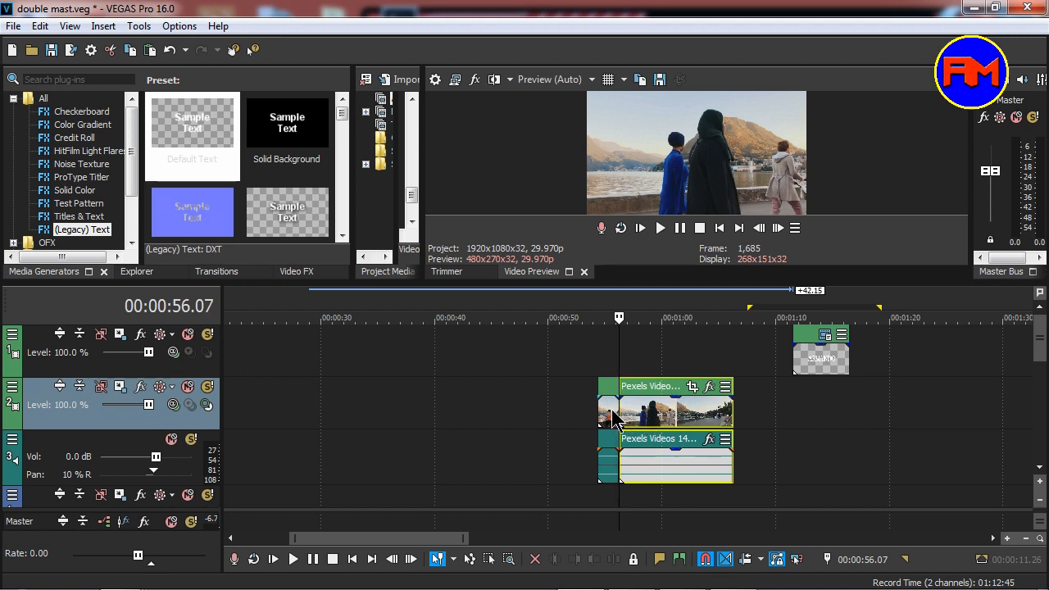
{"action": "left_click_drag", "start_coordinate": [611, 418], "coordinate": [612, 369]}
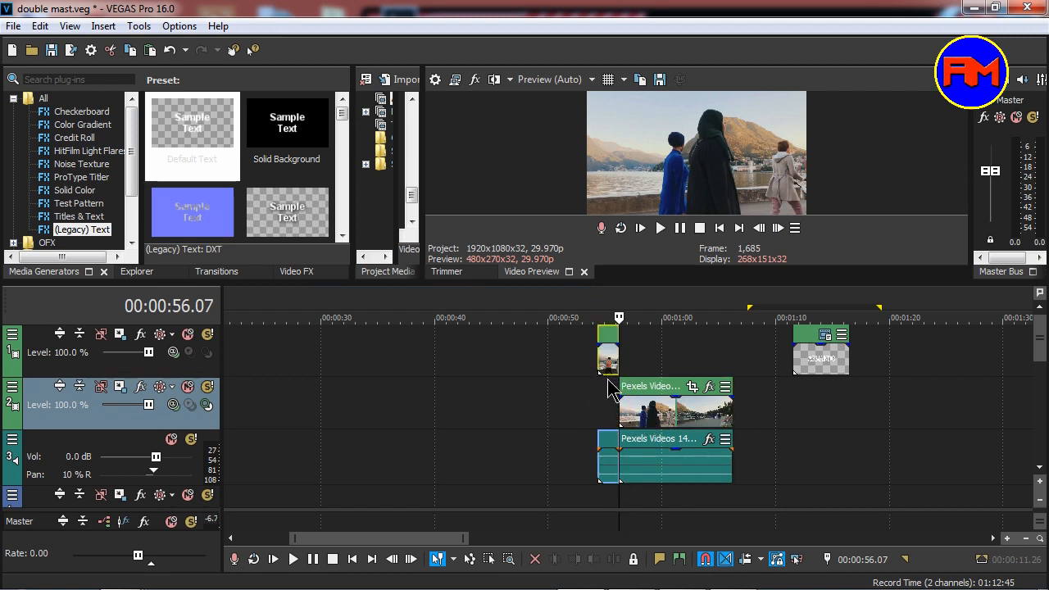
{"action": "right_click", "coordinate": [560, 405]}
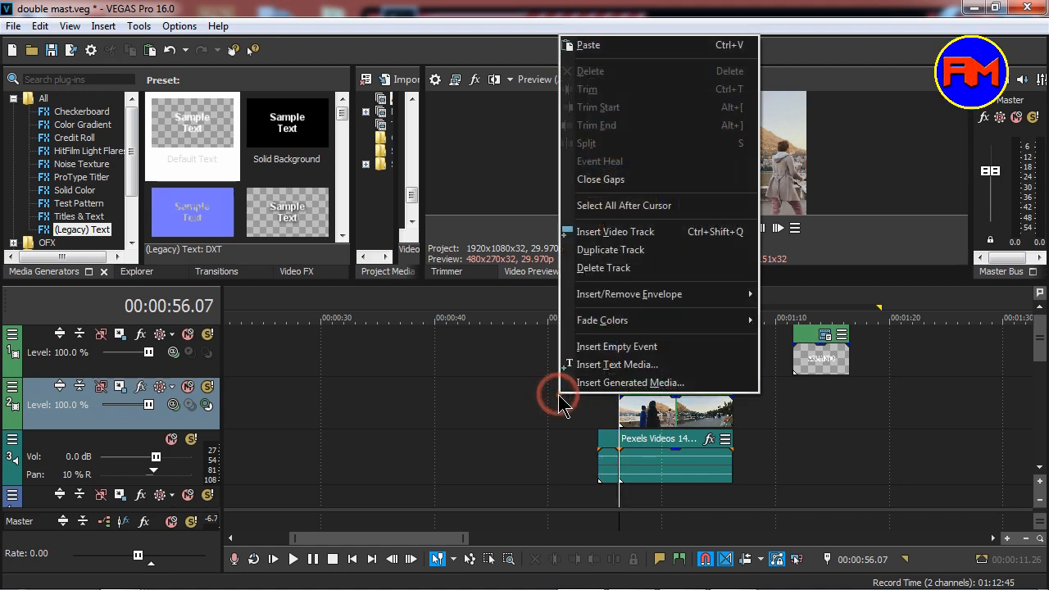
{"action": "left_click", "coordinate": [560, 406]}
{"action": "right_click", "coordinate": [568, 407]}
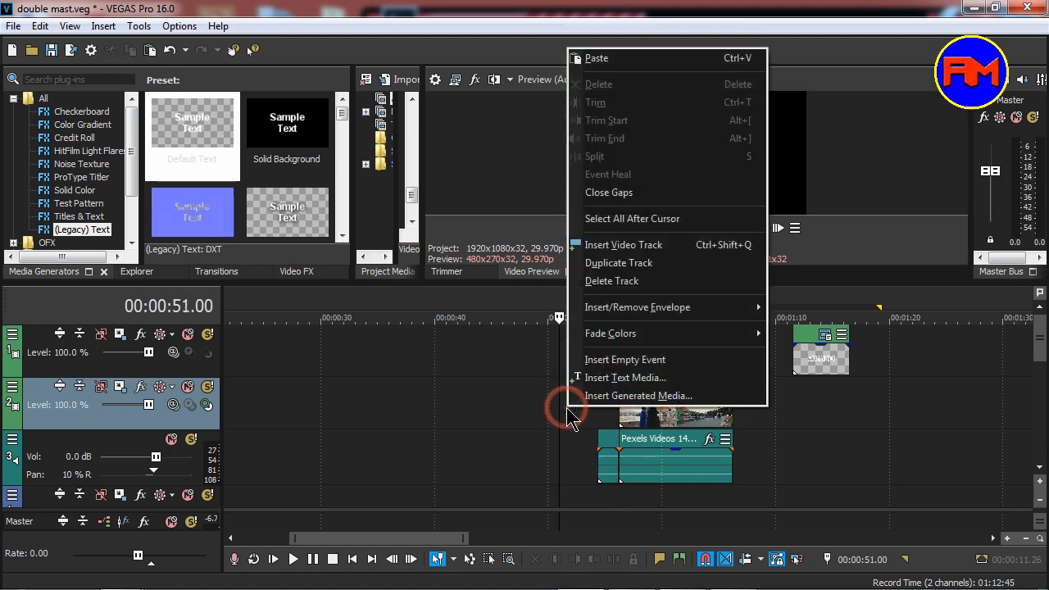
{"action": "left_click", "coordinate": [623, 245]}
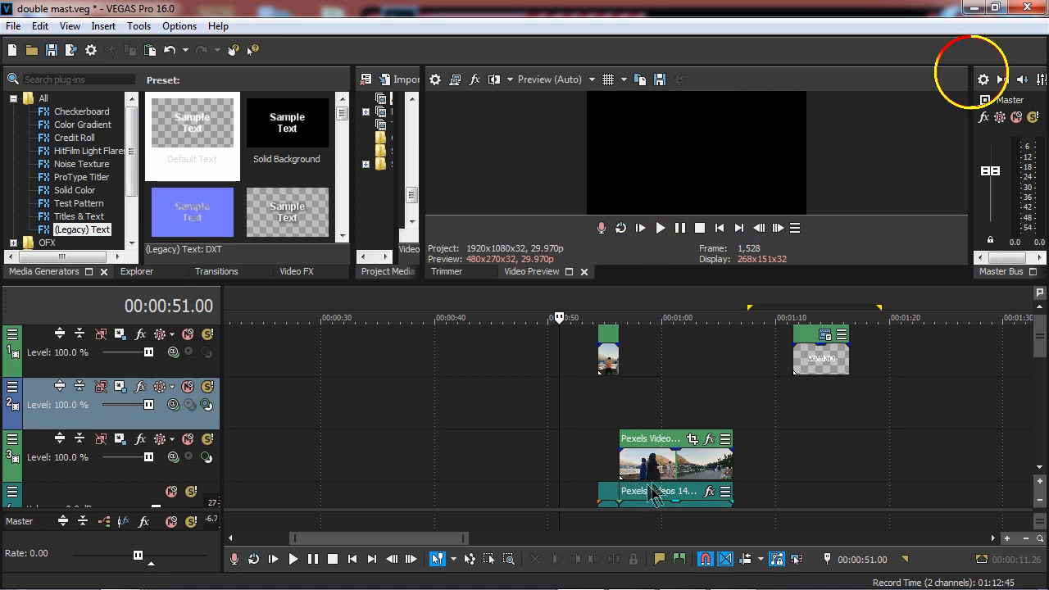
- Place the text event on the new track 2, aligned with the start of the second clip segment at 00:00:56.07
{"action": "left_click_drag", "start_coordinate": [815, 373], "coordinate": [644, 392]}
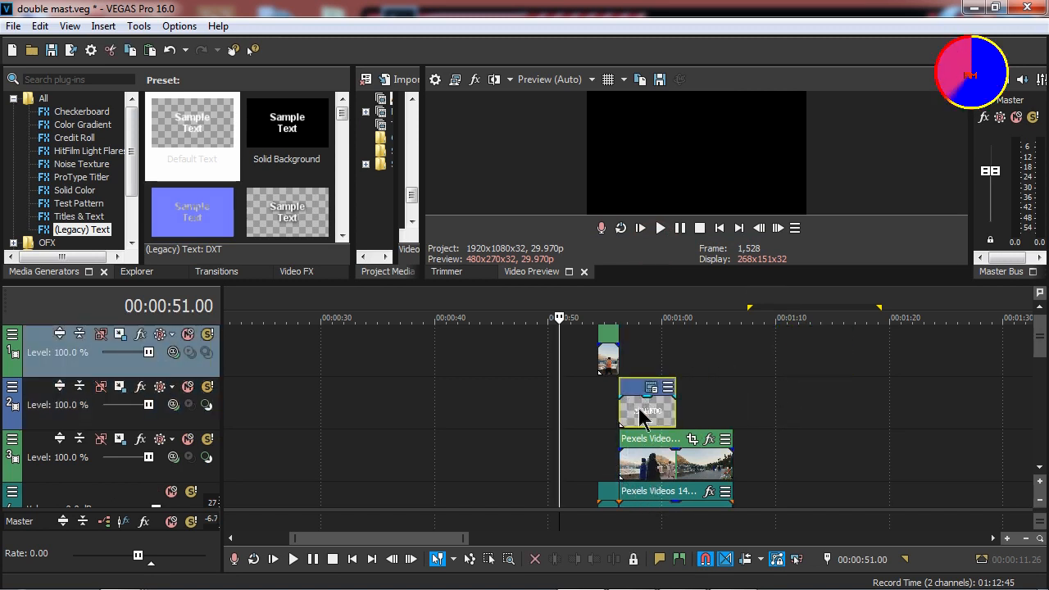
{"action": "scroll", "coordinate": [643, 392], "scroll_direction": "up", "scroll_amount": 4}
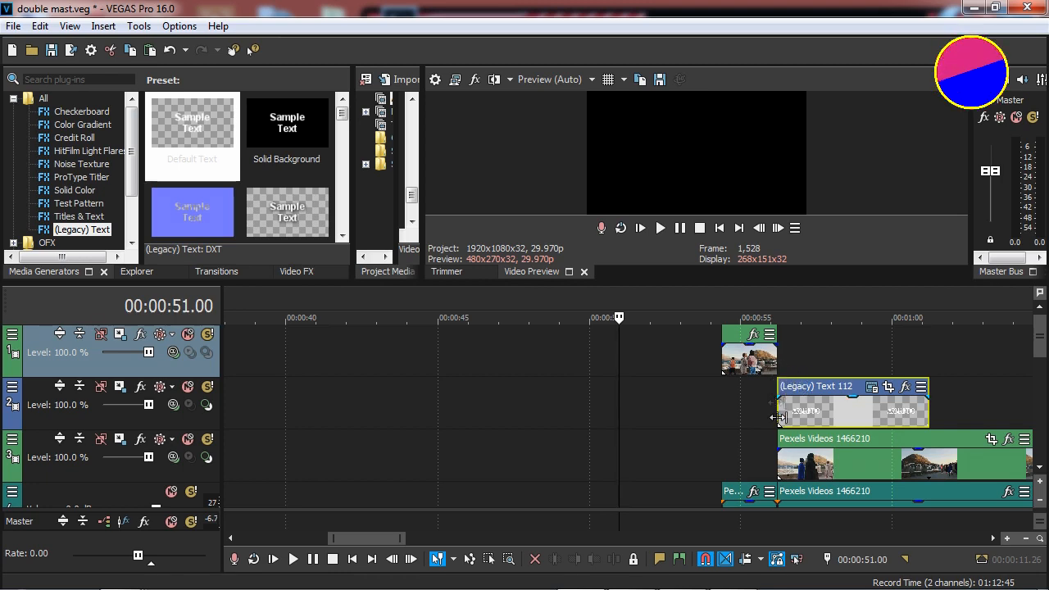
{"action": "left_click_drag", "start_coordinate": [363, 539], "coordinate": [387, 541]}
{"action": "left_click", "coordinate": [574, 419]}
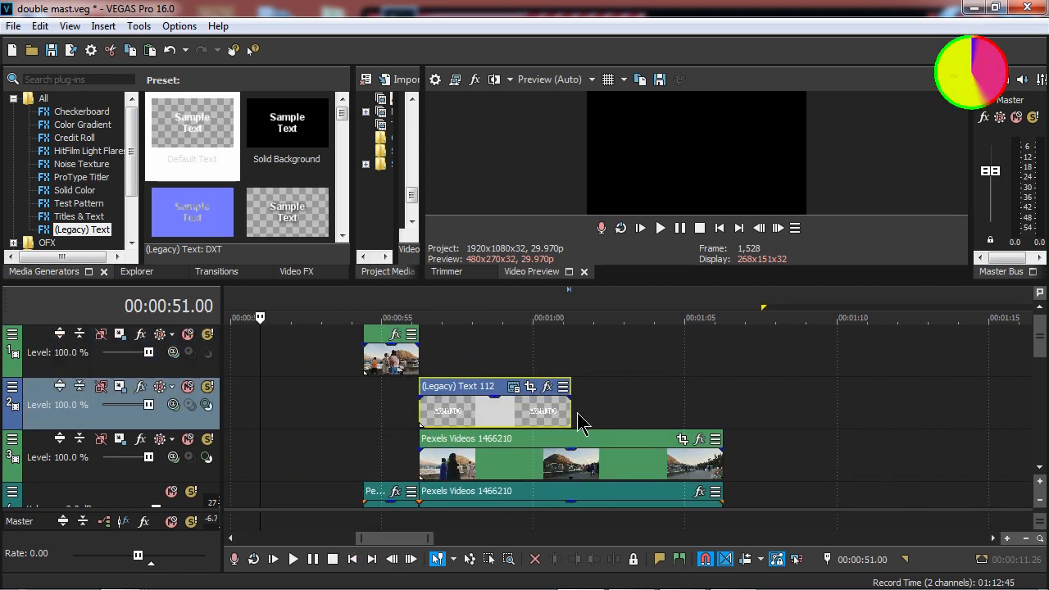
{"action": "left_click", "coordinate": [420, 391]}
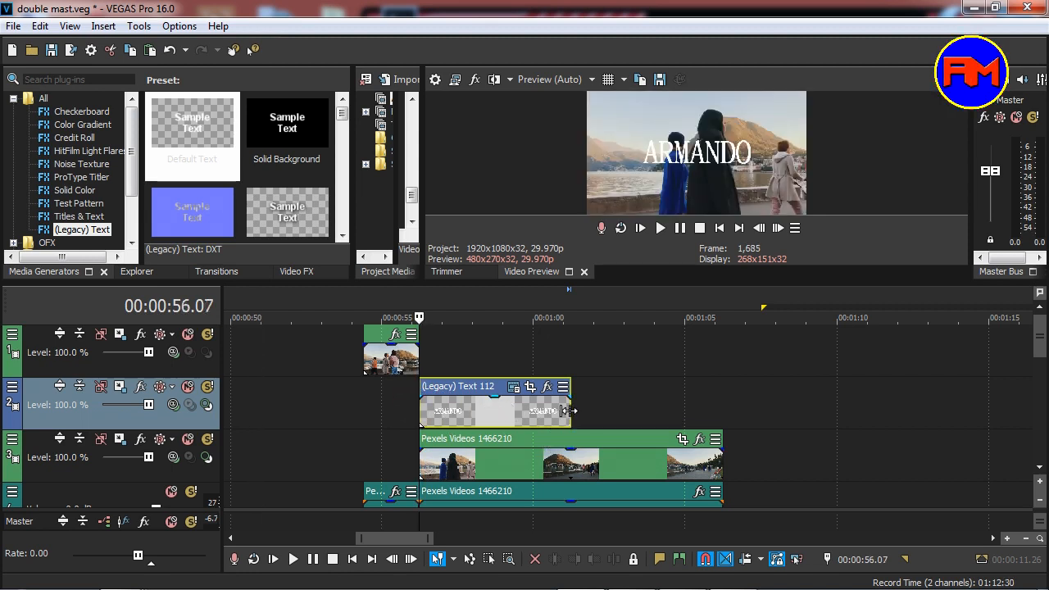
- Trim the text event slightly shorter and trim the end of the track 3 video clip to match it
{"action": "left_click_drag", "start_coordinate": [567, 410], "coordinate": [545, 410]}
{"action": "left_click_drag", "start_coordinate": [721, 461], "coordinate": [546, 455]}
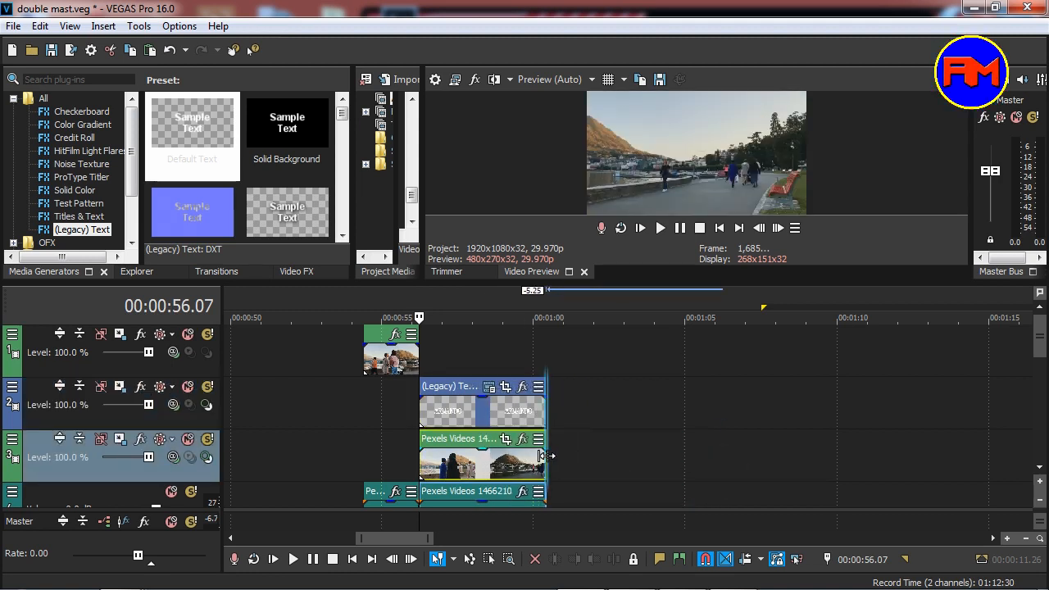
- Set the compositing mode of the text track (track 2) to Multiply (Mask) so the video shows inside the text
{"action": "left_click", "coordinate": [460, 410]}
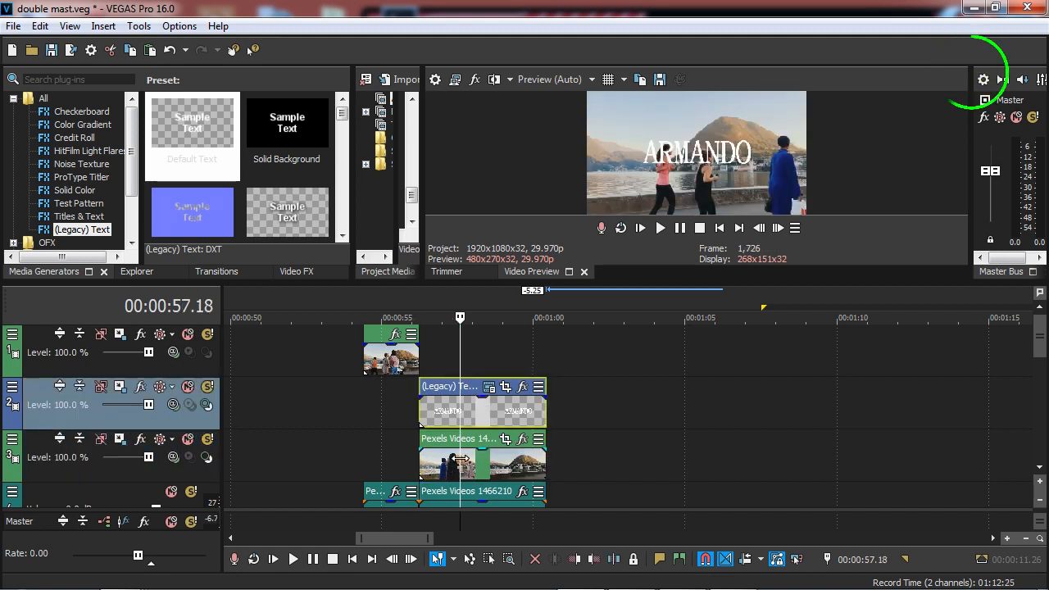
{"action": "left_click", "coordinate": [469, 474]}
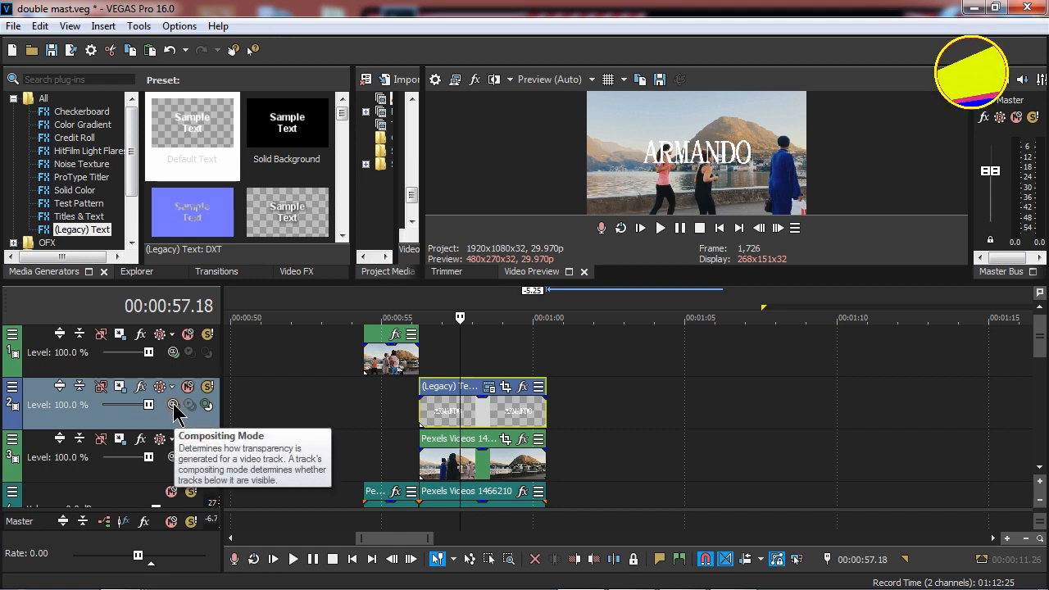
{"action": "left_click", "coordinate": [173, 405]}
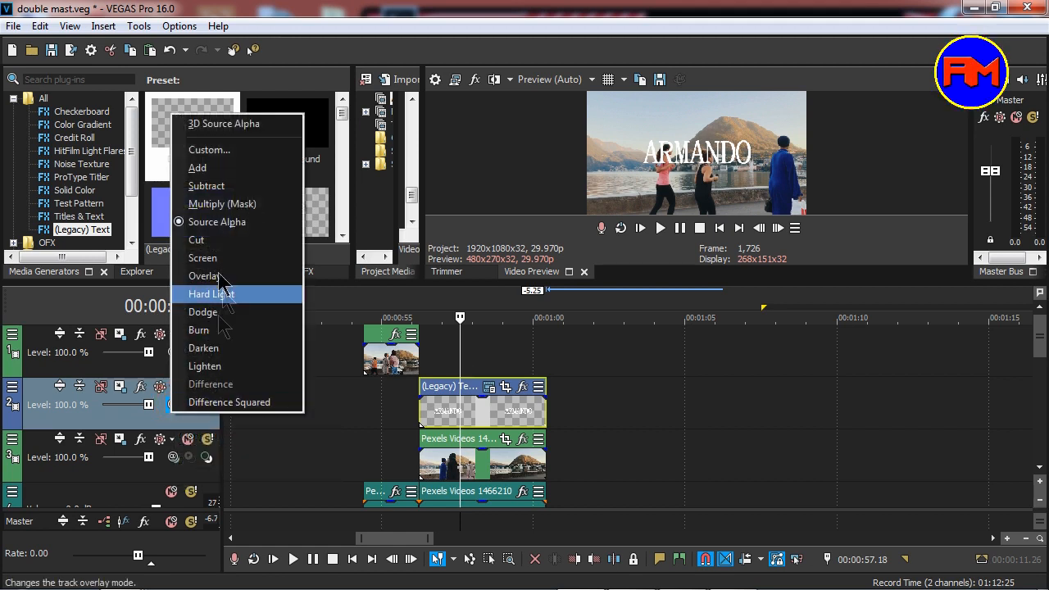
{"action": "left_click", "coordinate": [216, 205]}
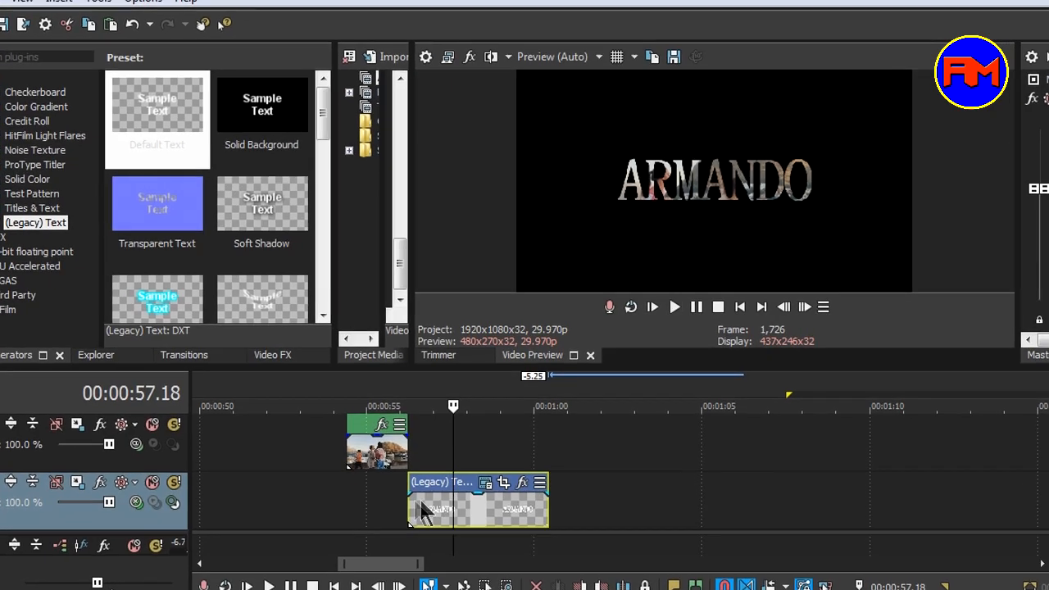
- Play the timeline from the first clip's start at 00:00:54.12 to preview the cut to the masked text
{"action": "left_click", "coordinate": [348, 454]}
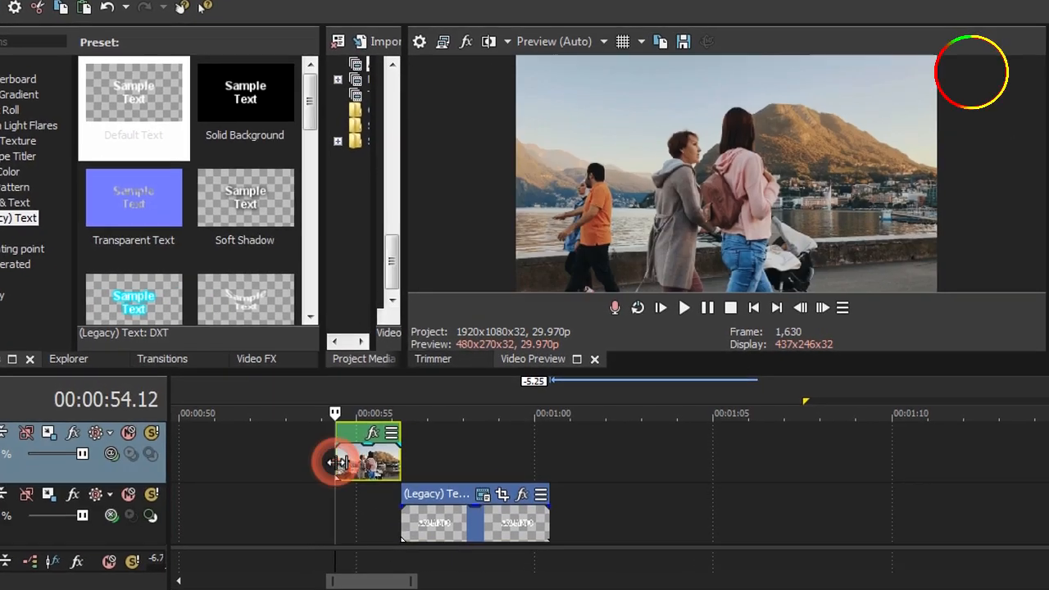
{"action": "key", "text": "space"}
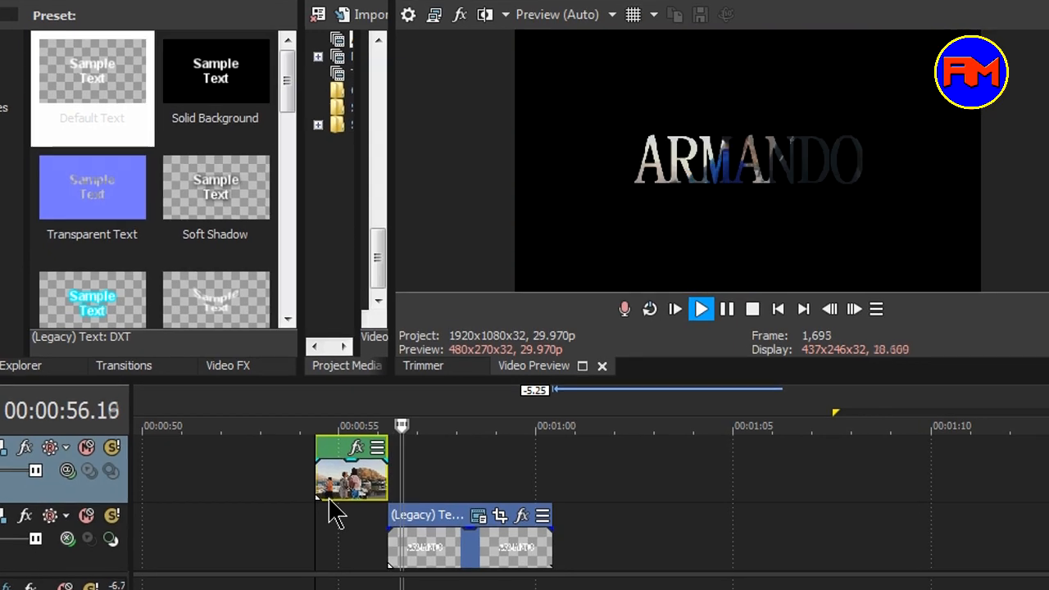
{"action": "key", "text": "space"}
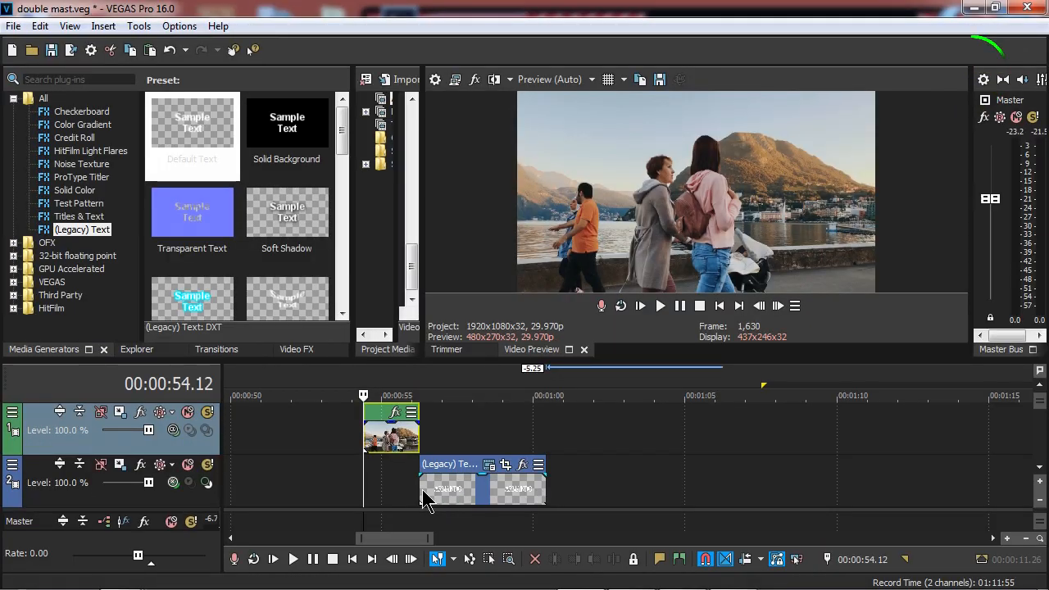
- Open Event Pan/Crop for the text event on track 2 and place its keyframe cursor at 00:00:00.00
{"action": "left_click", "coordinate": [508, 467]}
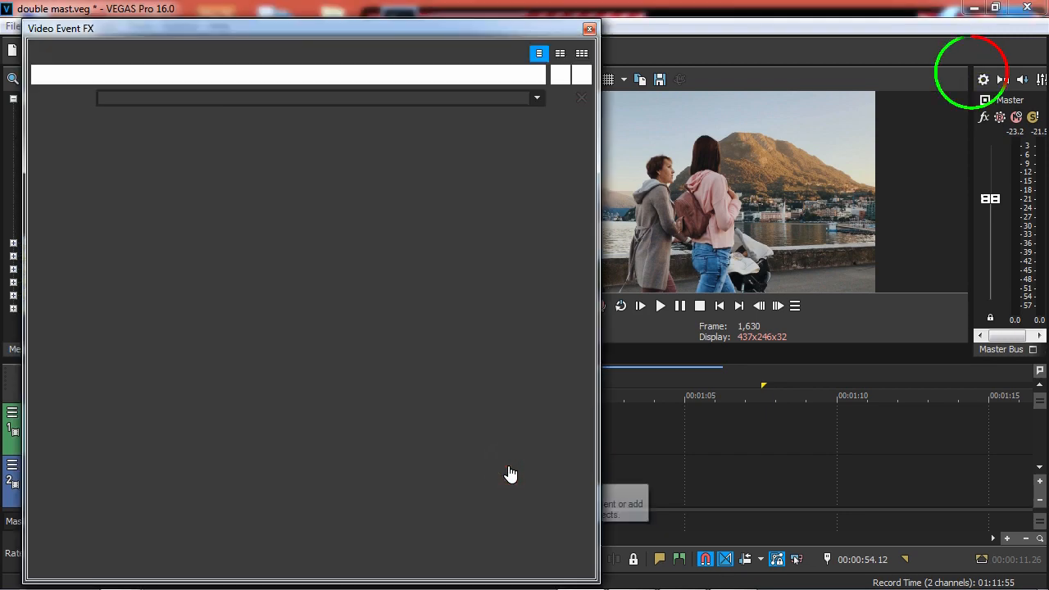
{"action": "left_click_drag", "start_coordinate": [334, 24], "coordinate": [96, 6]}
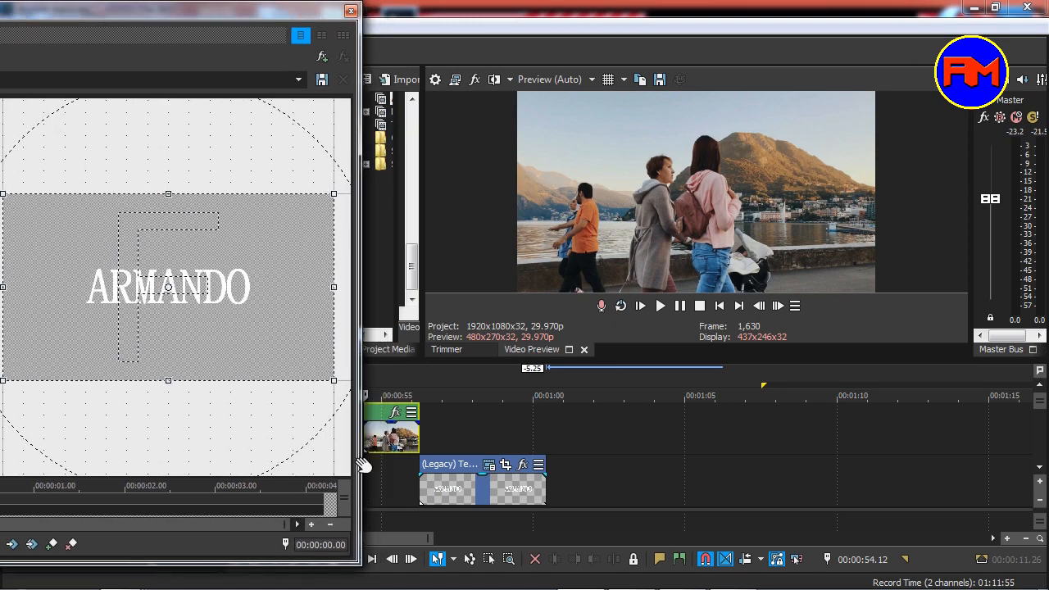
{"action": "left_click", "coordinate": [420, 484]}
{"action": "left_click_drag", "start_coordinate": [215, 18], "coordinate": [449, 17]}
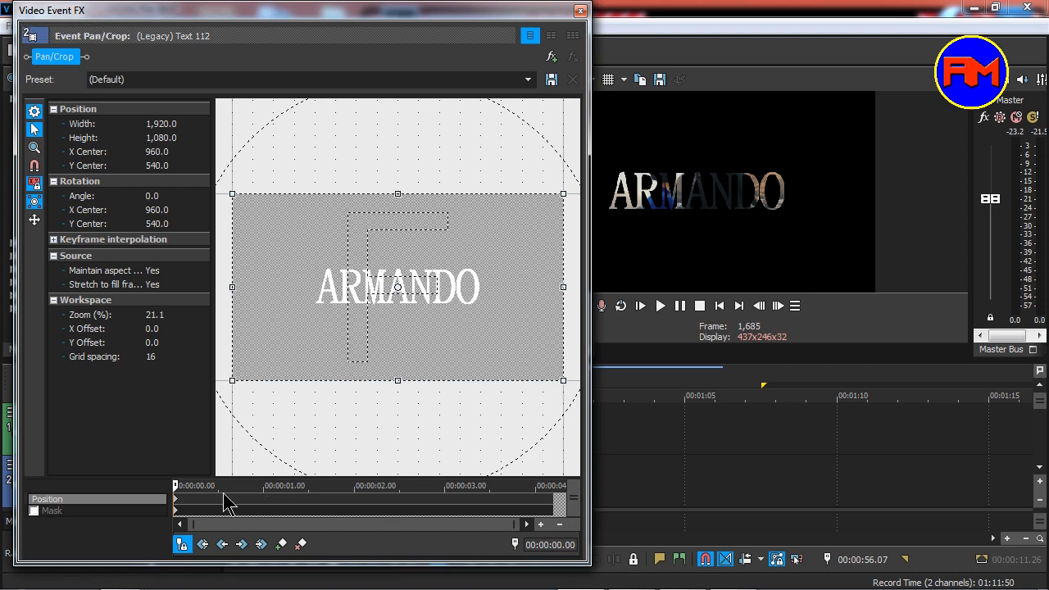
{"action": "left_click", "coordinate": [182, 546]}
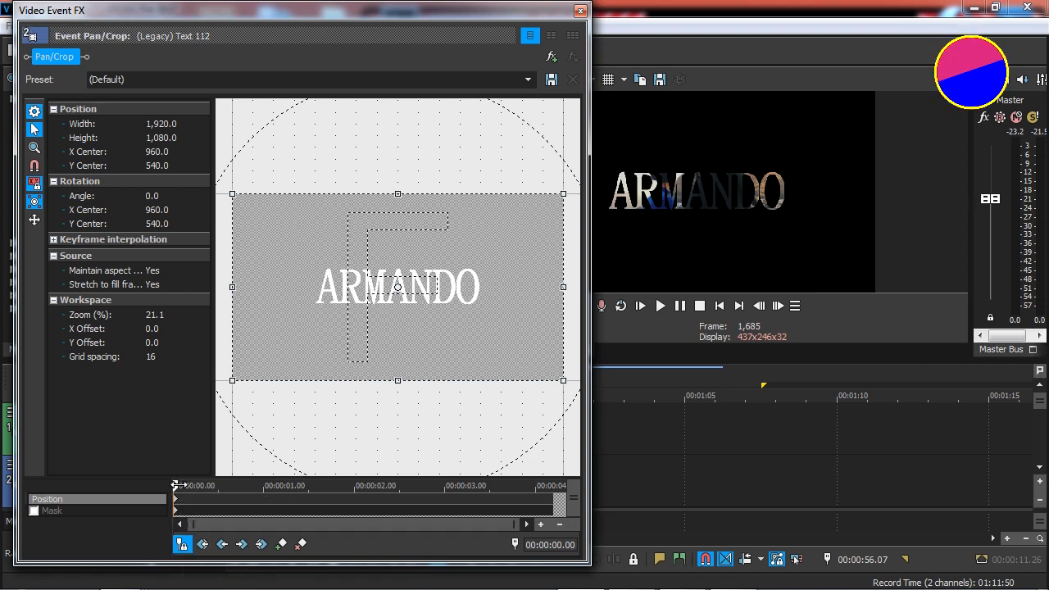
{"action": "left_click", "coordinate": [177, 485]}
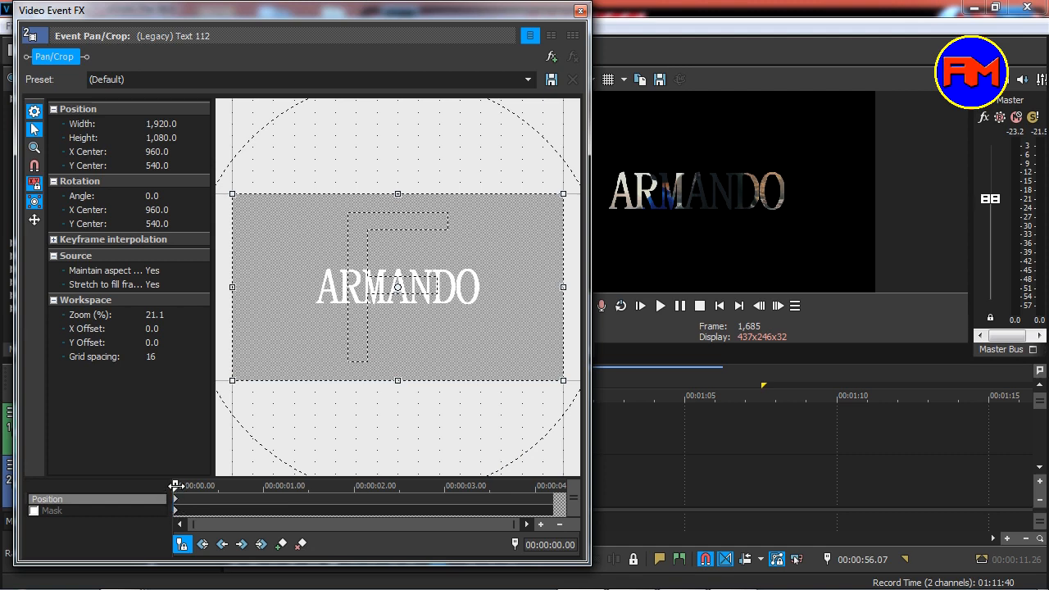
{"action": "left_click_drag", "start_coordinate": [177, 485], "coordinate": [171, 484]}
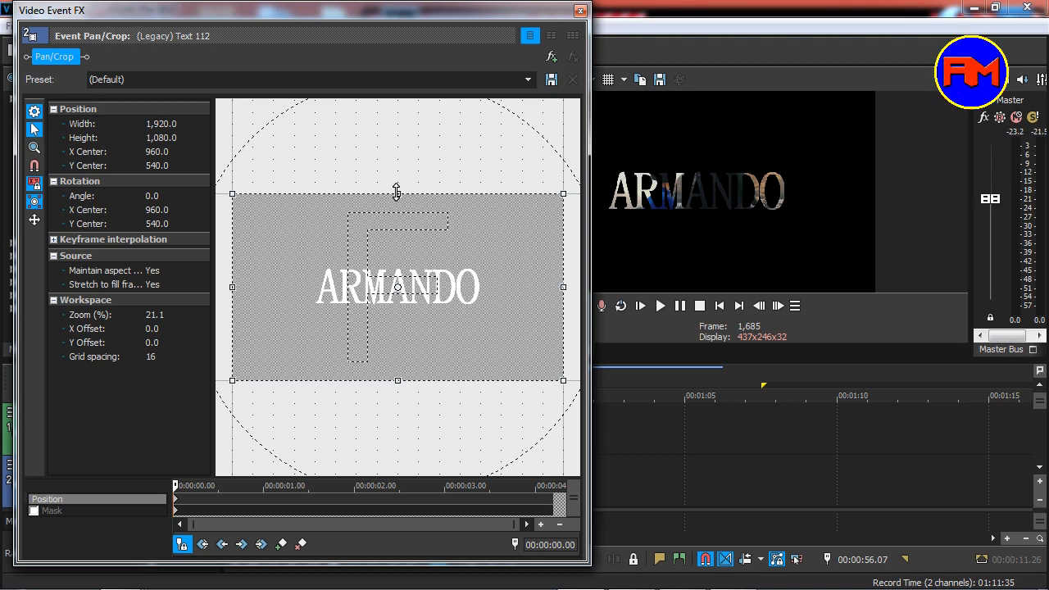
- Shrink the crop frame to about 11.4 × 6.4 and move it inside the middle A's stroke, centred at about 983.5, 540.9
{"action": "left_click_drag", "start_coordinate": [396, 191], "coordinate": [397, 284]}
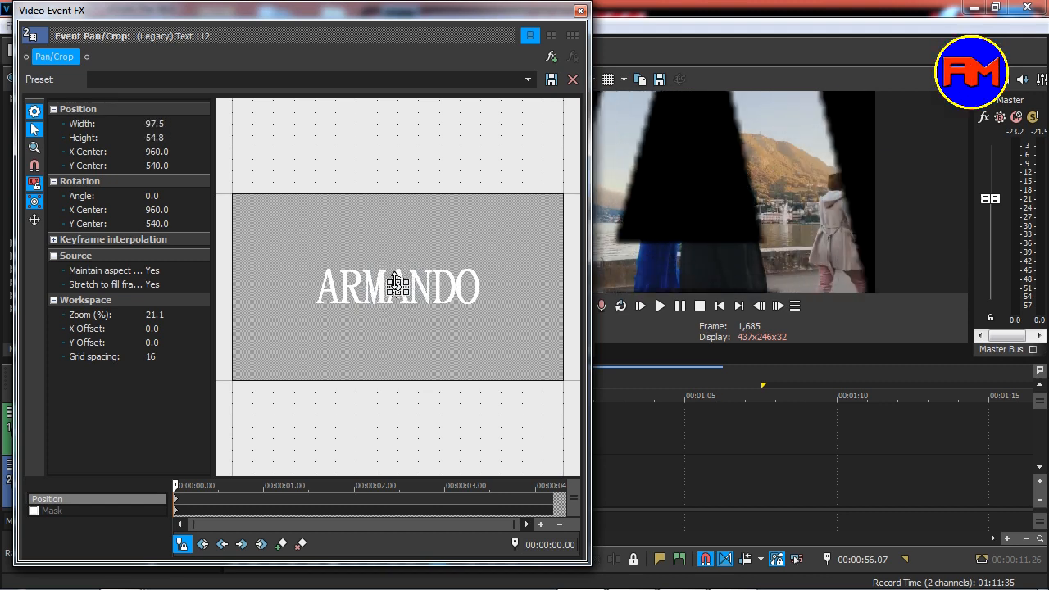
{"action": "scroll", "coordinate": [398, 285], "scroll_direction": "up", "scroll_amount": 6}
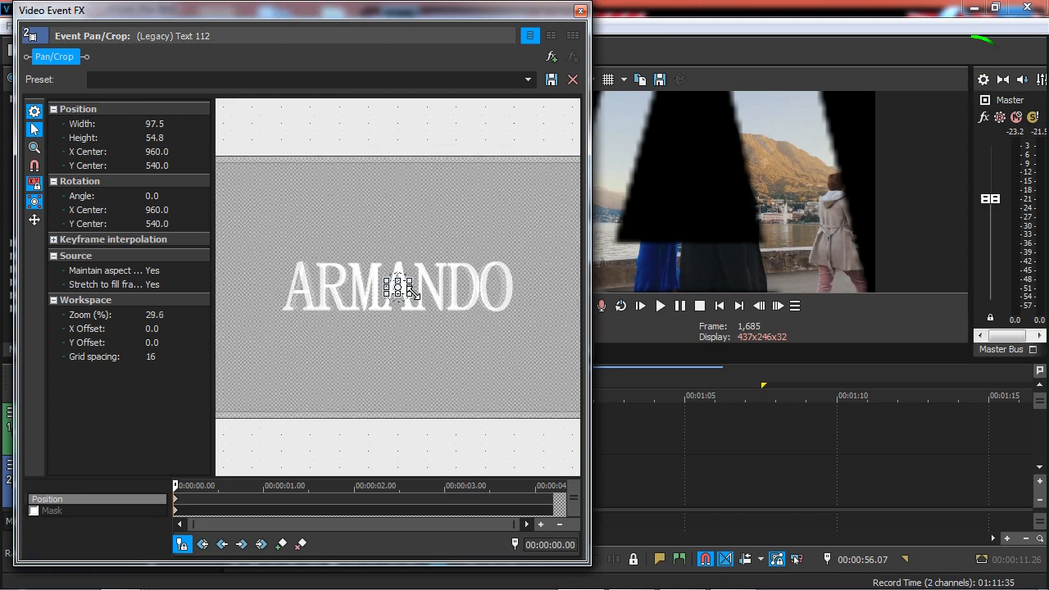
{"action": "scroll", "coordinate": [414, 297], "scroll_direction": "up", "scroll_amount": 5}
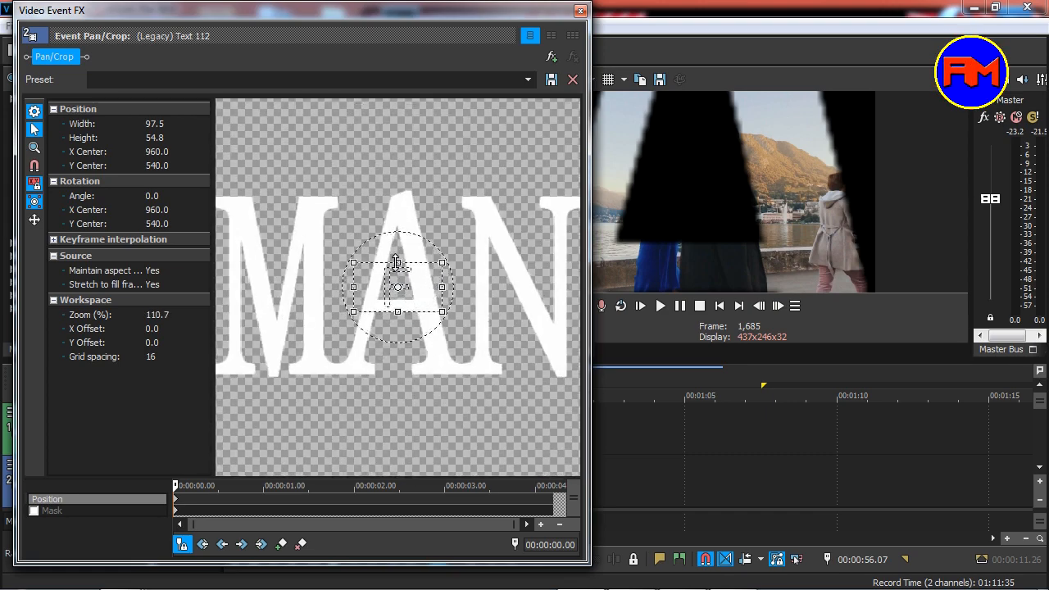
{"action": "left_click_drag", "start_coordinate": [403, 286], "coordinate": [415, 287]}
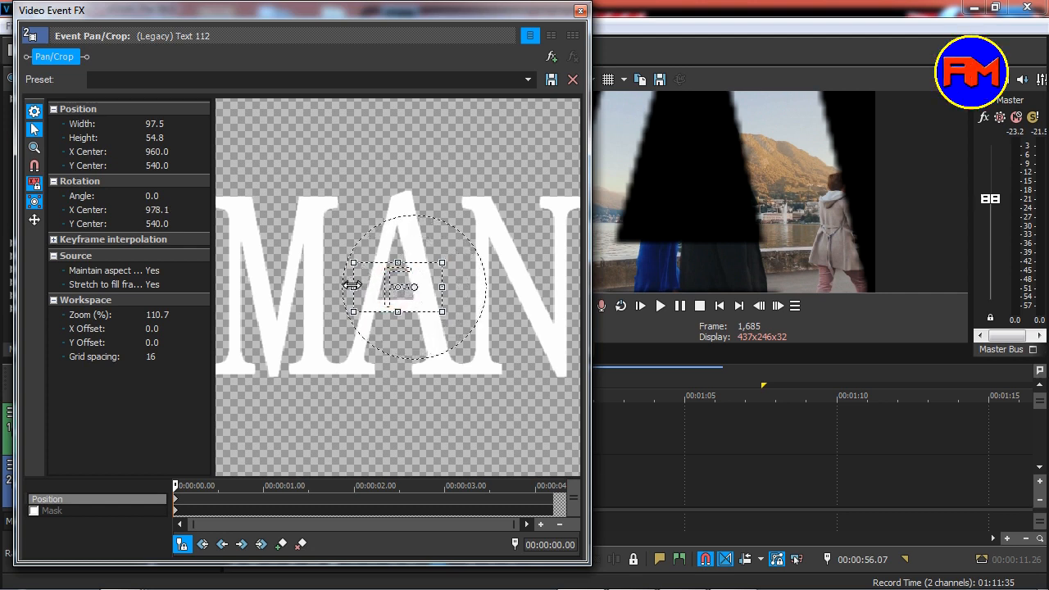
{"action": "left_click_drag", "start_coordinate": [351, 284], "coordinate": [372, 288]}
{"action": "left_click", "coordinate": [417, 283]}
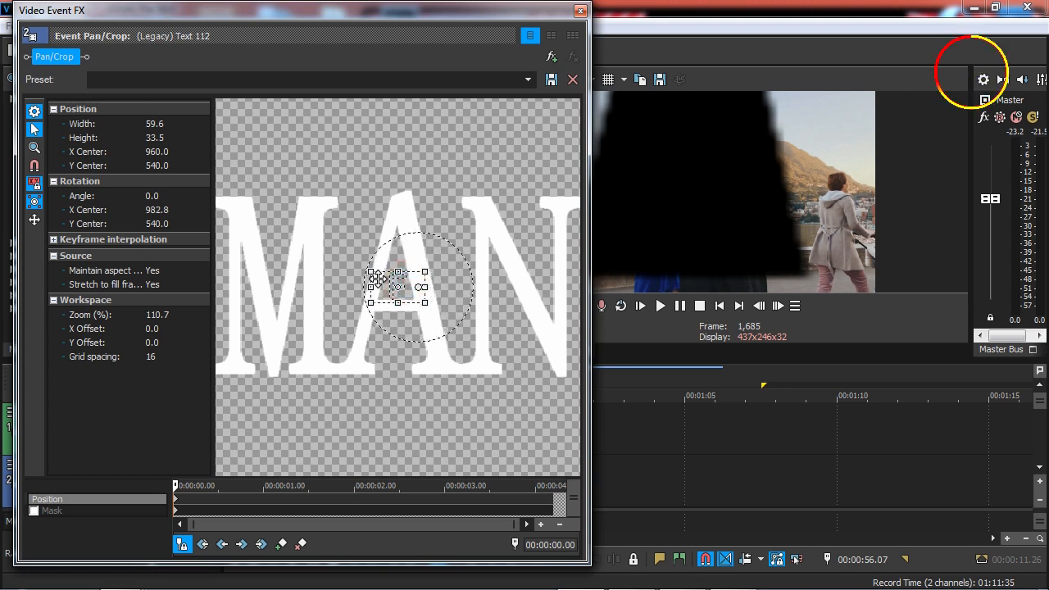
{"action": "left_click_drag", "start_coordinate": [379, 279], "coordinate": [419, 287]}
{"action": "left_click_drag", "start_coordinate": [476, 36], "coordinate": [367, 97]}
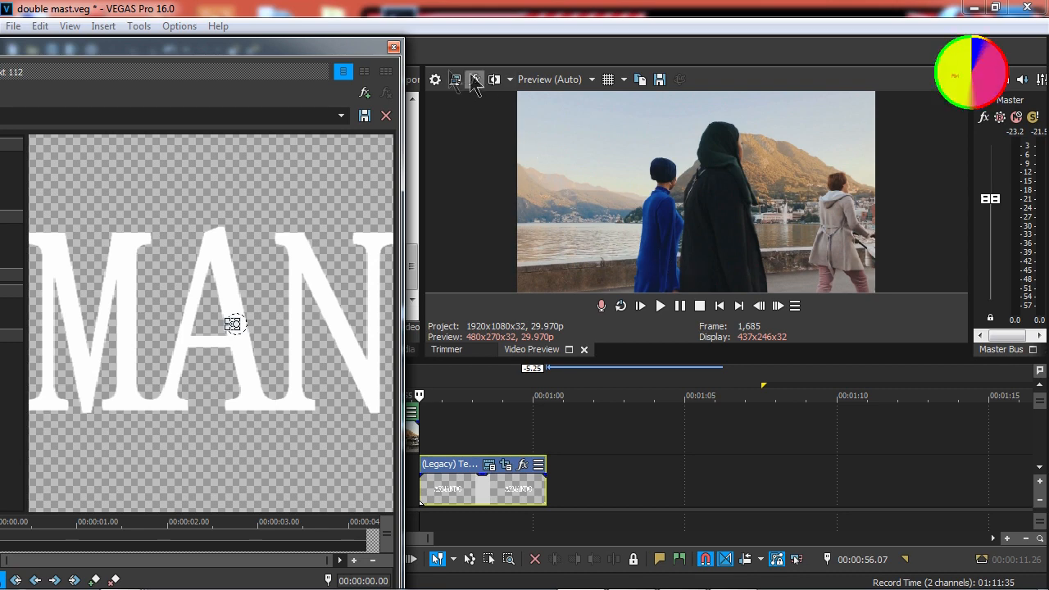
{"action": "left_click_drag", "start_coordinate": [351, 49], "coordinate": [490, 12]}
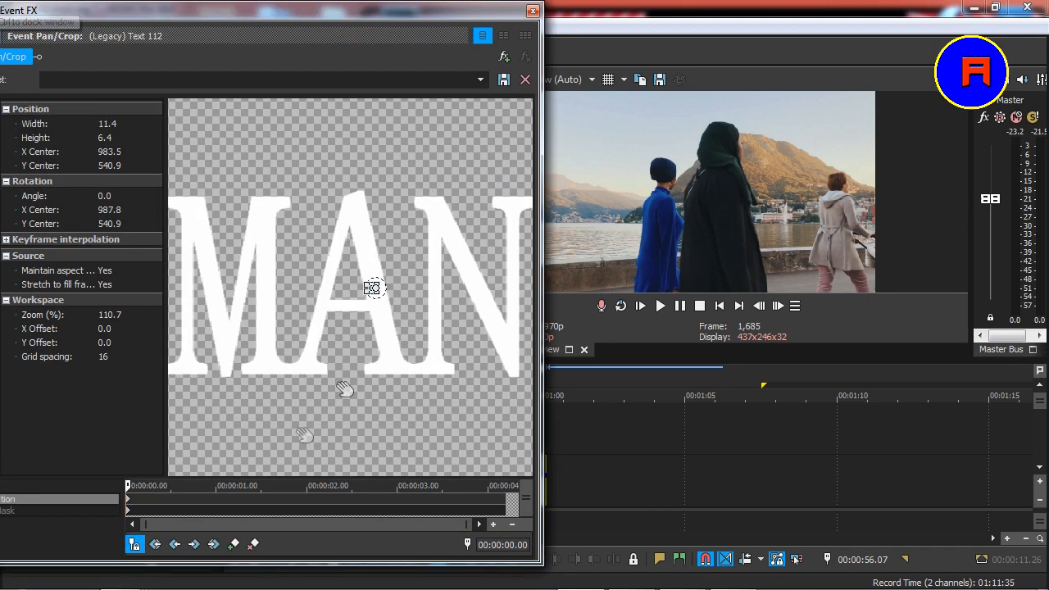
- Restore the crop frame to full size at 00:00:04.06 for the end keyframe and close Event Pan/Crop
{"action": "left_click_drag", "start_coordinate": [128, 484], "coordinate": [541, 511]}
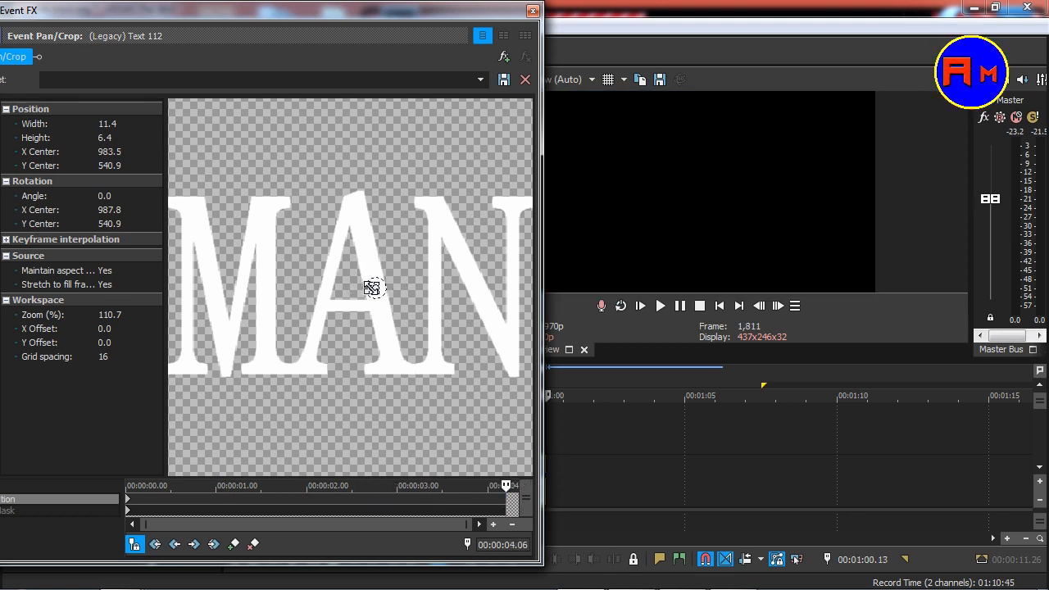
{"action": "right_click", "coordinate": [372, 287]}
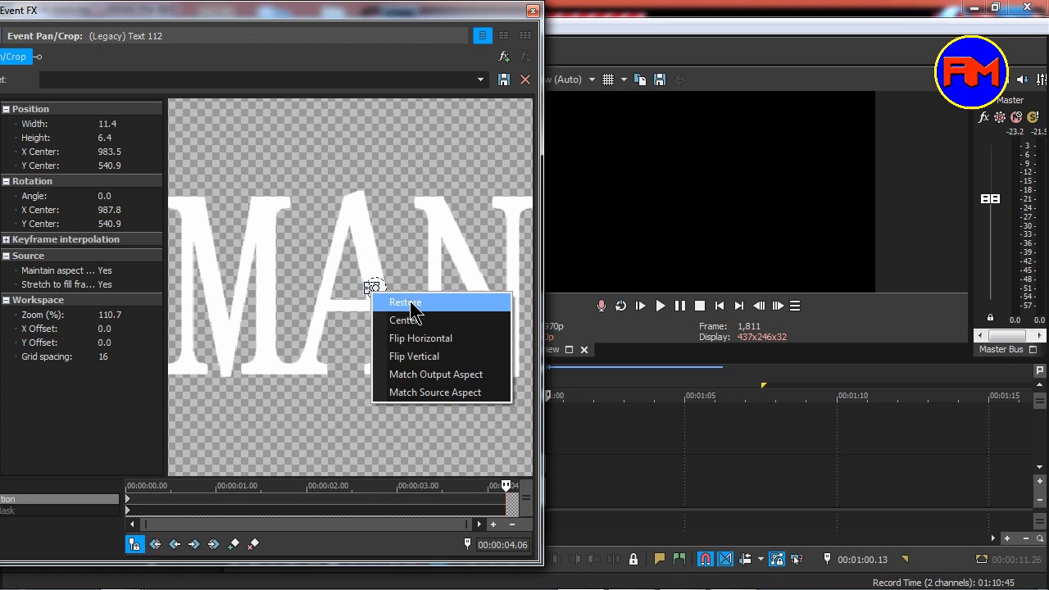
{"action": "left_click", "coordinate": [409, 303]}
{"action": "left_click", "coordinate": [532, 10]}
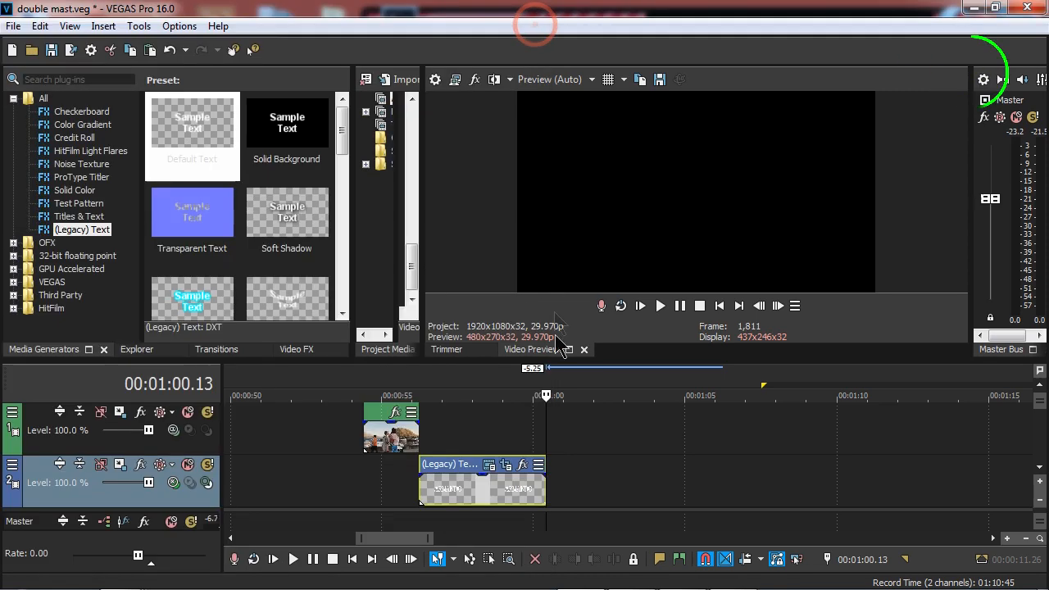
- Play the text event from its start at 00:00:56.07 to preview the zoom-out through the letters
{"action": "left_click", "coordinate": [418, 479]}
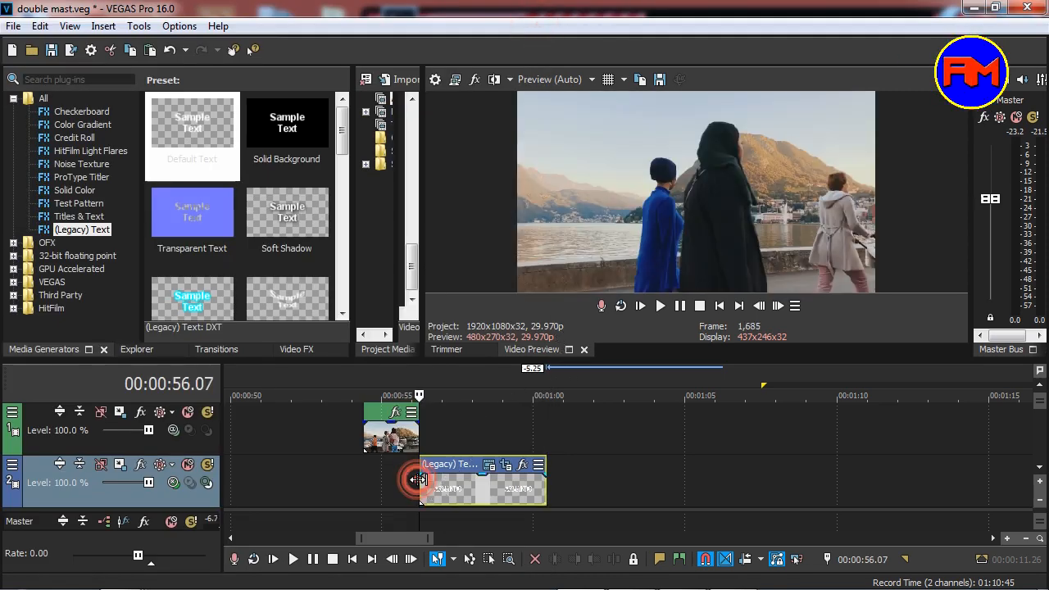
{"action": "key", "text": "space"}
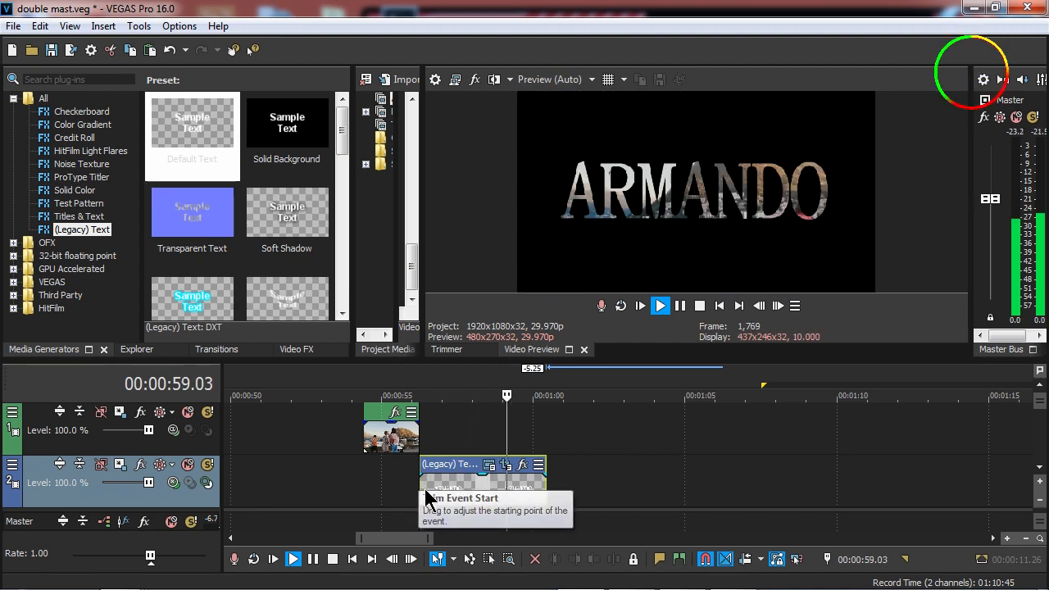
{"action": "key", "text": "space"}
{"action": "key", "text": "space"}
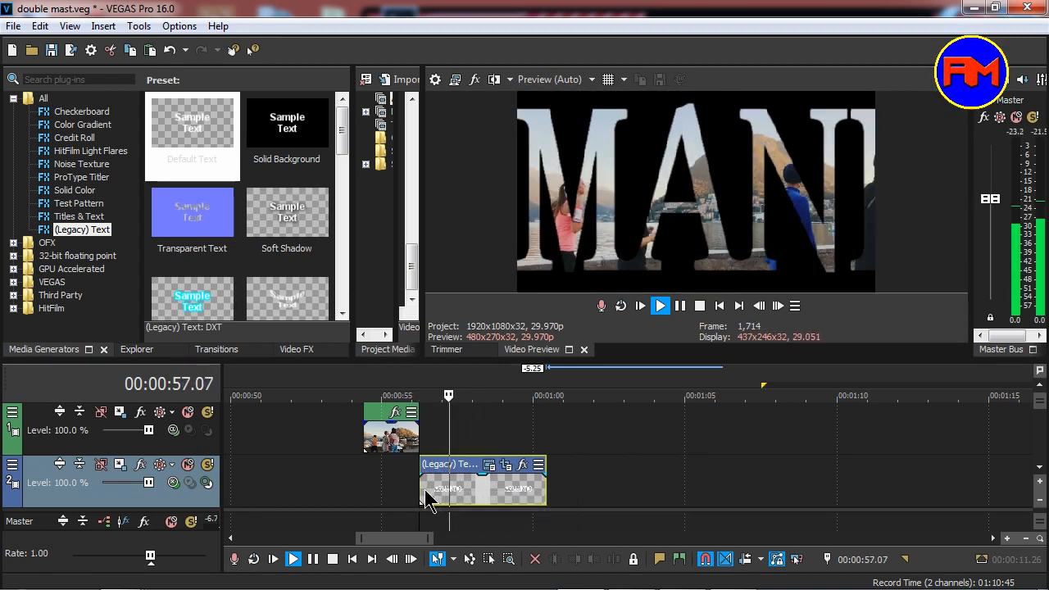
{"action": "key", "text": "space"}
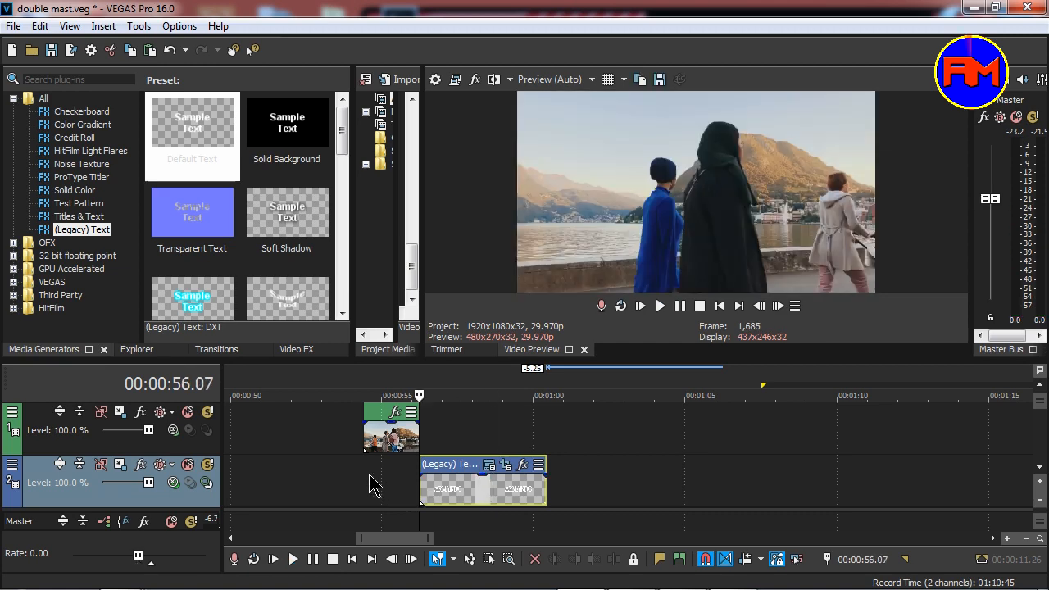
{"action": "left_click", "coordinate": [368, 483]}
{"action": "key", "text": "space"}
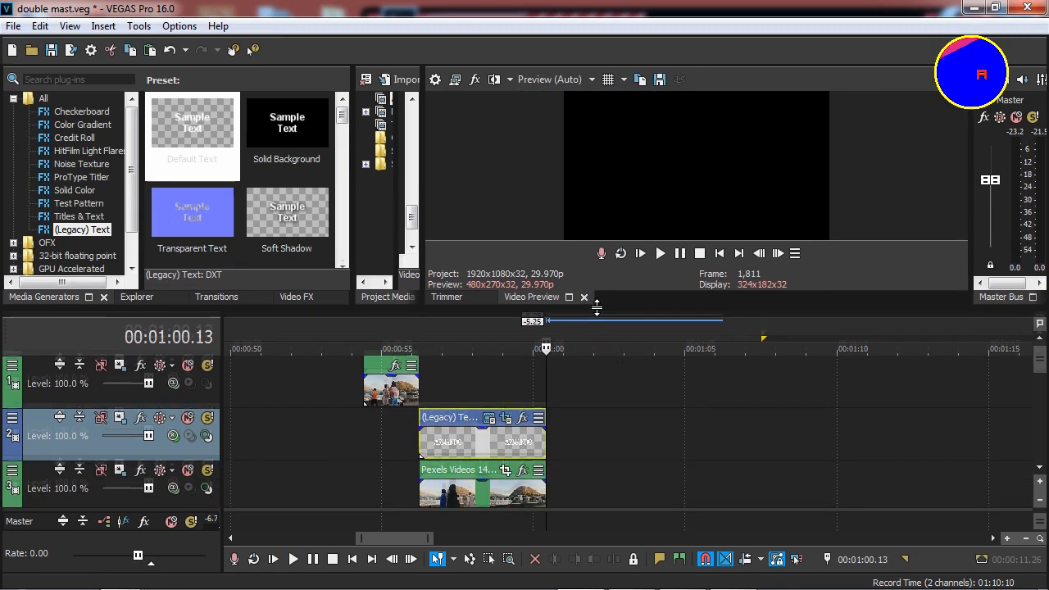
- Check frames of the first clip before the cut, and replay the text zoom-out from 00:00:56.07
{"action": "double_click", "coordinate": [366, 429]}
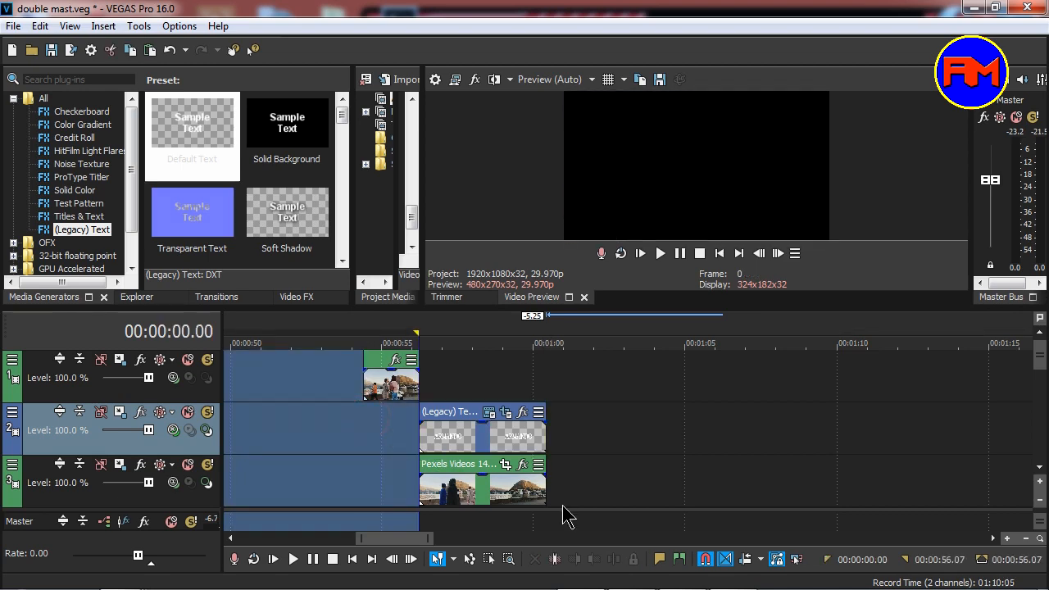
{"action": "left_click", "coordinate": [369, 420]}
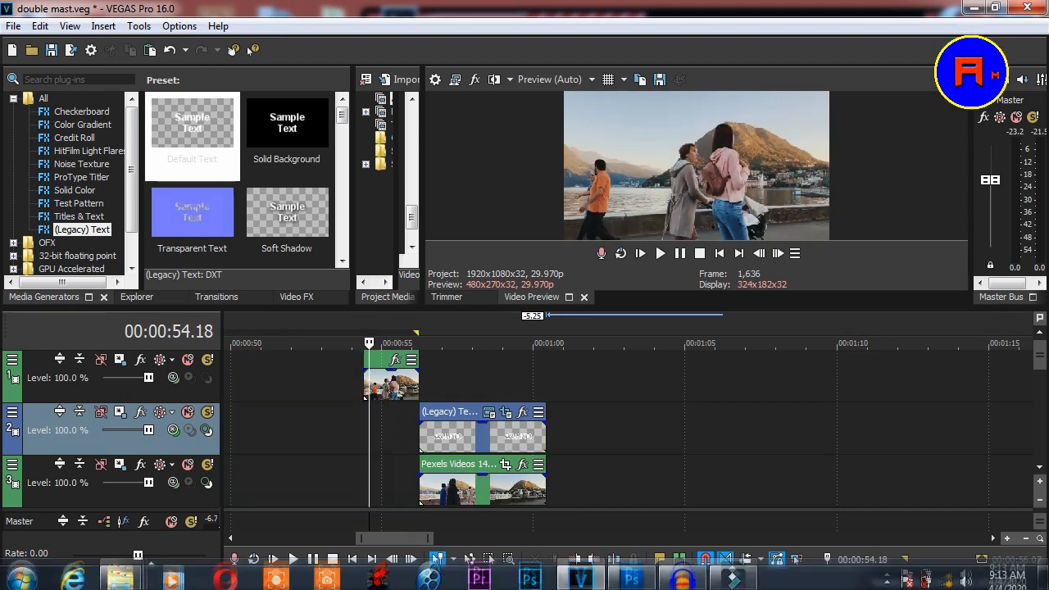
{"action": "left_click", "coordinate": [391, 413]}
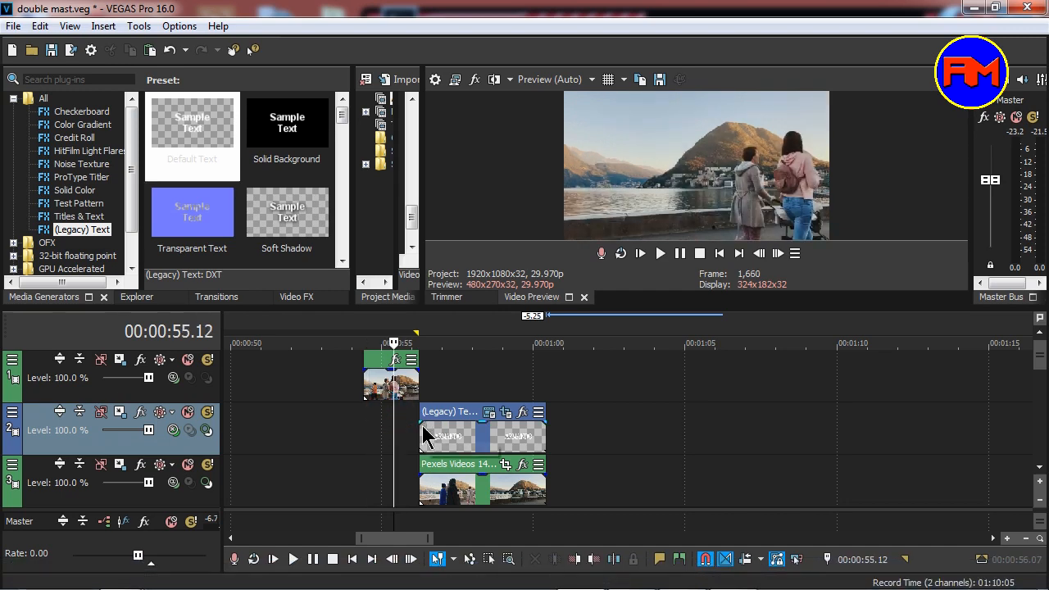
{"action": "left_click", "coordinate": [419, 426]}
{"action": "key", "text": "space"}
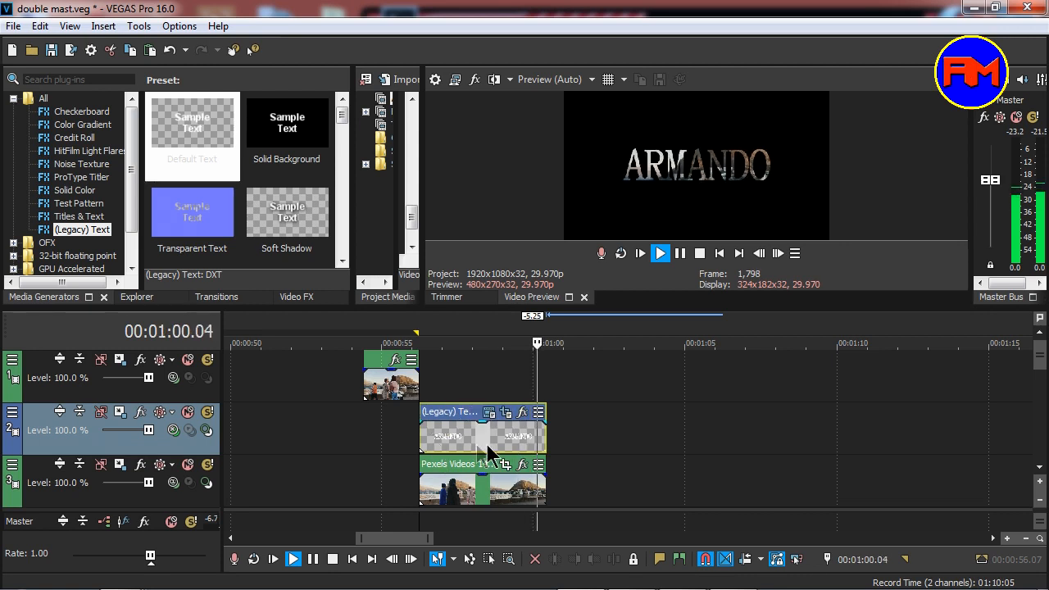
{"action": "key", "text": "space"}
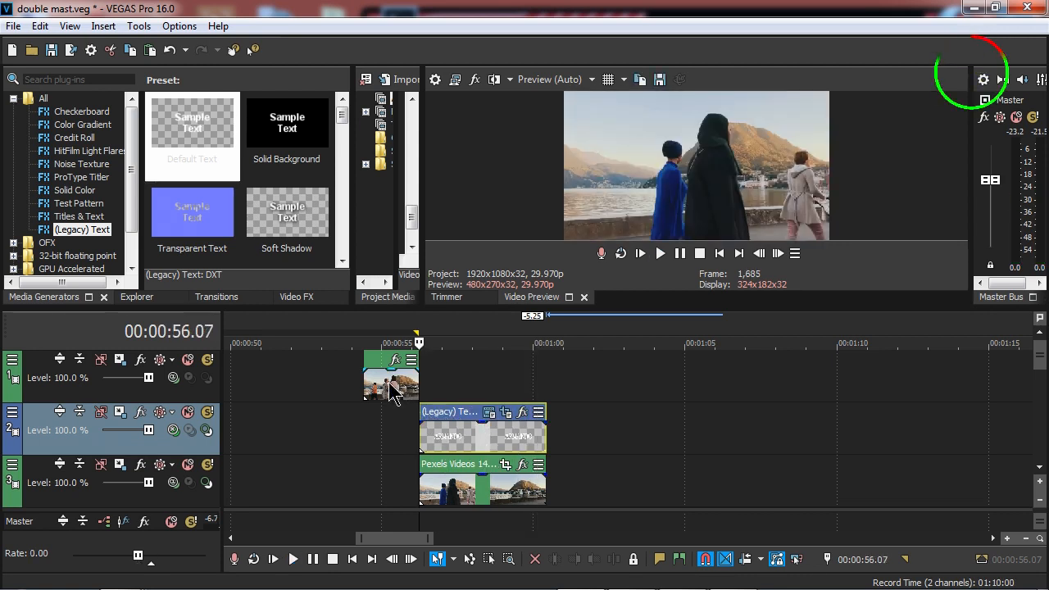
- Add a white Solid Color event to a track beneath the audio, starting at 00:00:56.07, and close its generator settings
{"action": "left_click", "coordinate": [488, 435]}
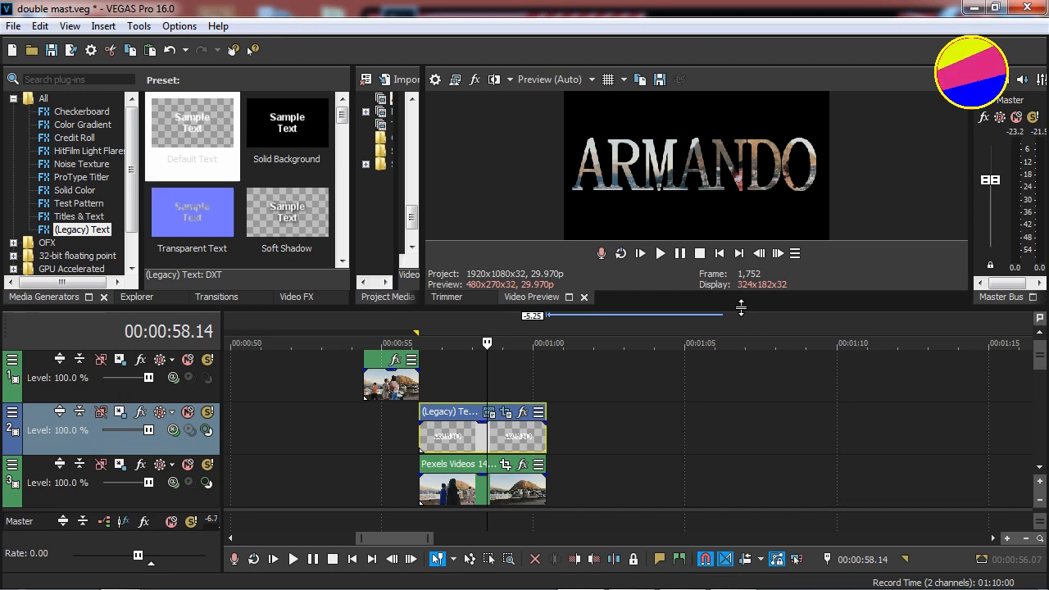
{"action": "left_click_drag", "start_coordinate": [741, 308], "coordinate": [741, 219]}
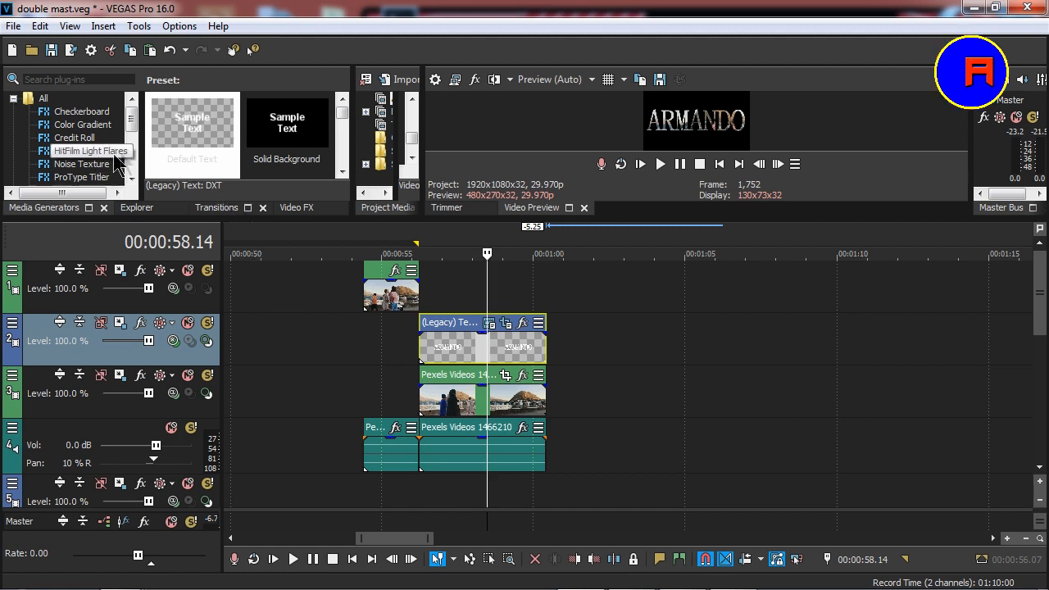
{"action": "scroll", "coordinate": [131, 139], "scroll_direction": "down", "scroll_amount": 1}
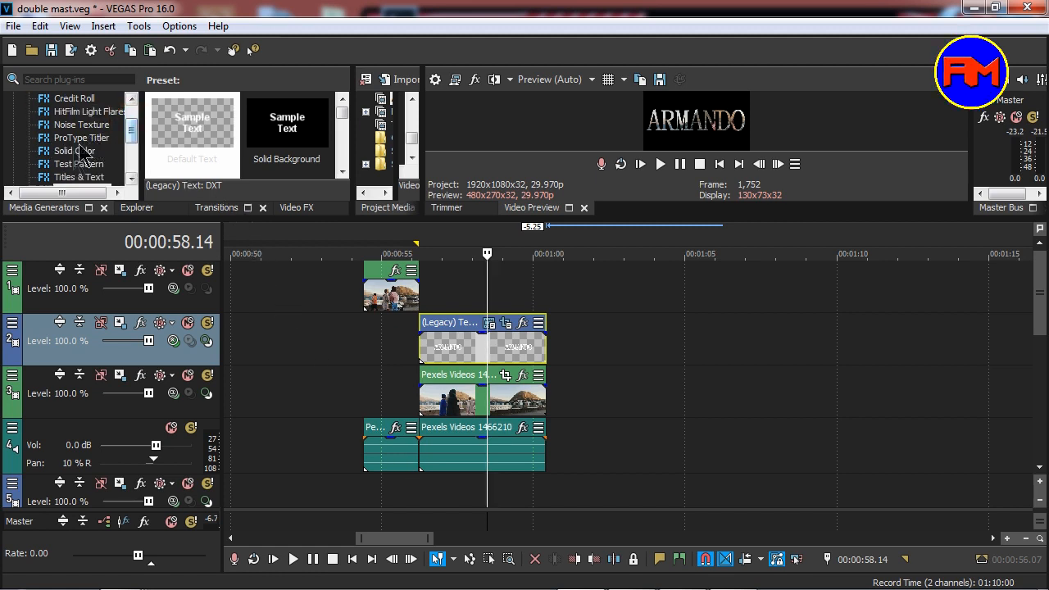
{"action": "left_click_drag", "start_coordinate": [173, 128], "coordinate": [431, 490]}
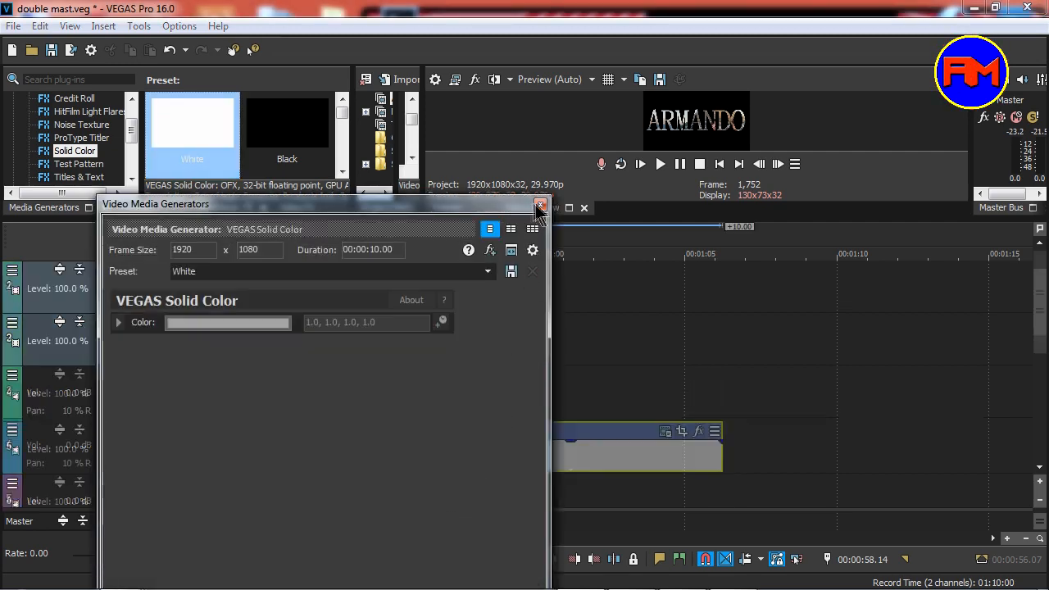
{"action": "left_click", "coordinate": [540, 204]}
- Try deleting the legacy text event from track 2, and undo the deletion
{"action": "left_click", "coordinate": [453, 291]}
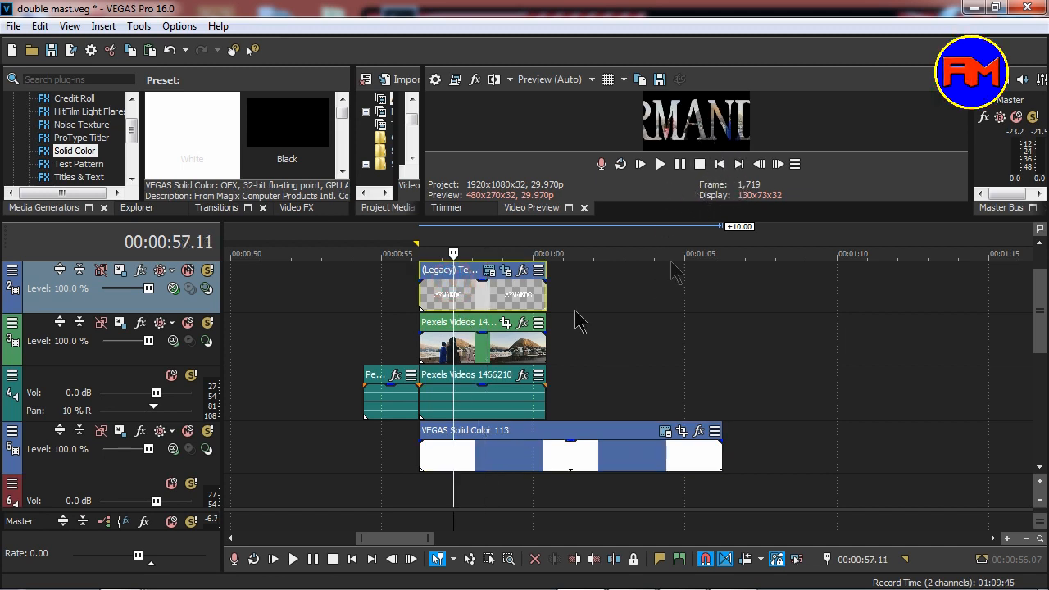
{"action": "key", "text": "Delete"}
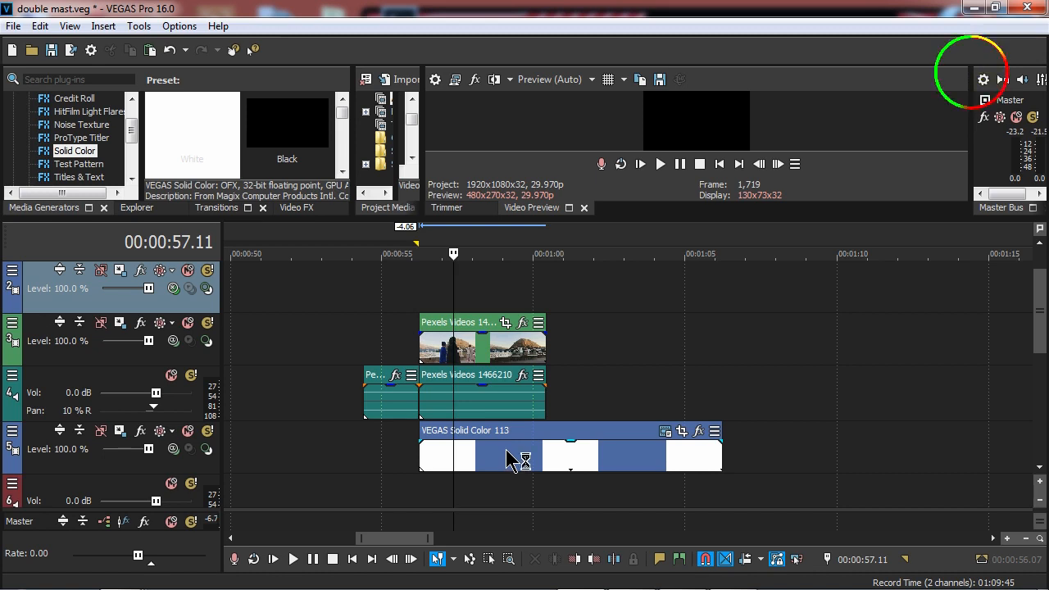
{"action": "key", "text": "ctrl+z"}
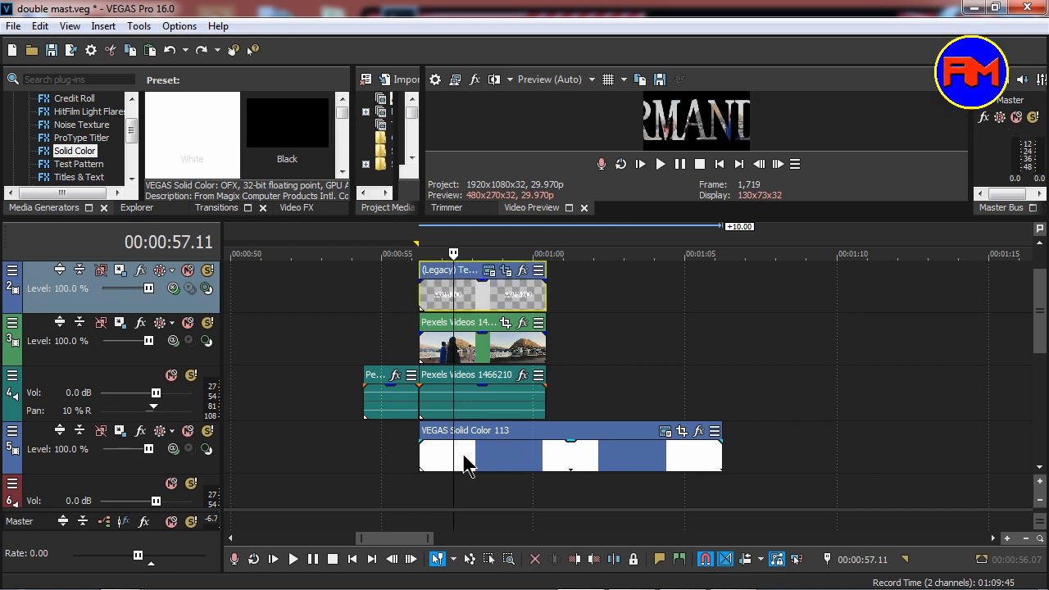
- Delete the white Solid Color event from track 5 and enlarge the video preview area again
{"action": "left_click", "coordinate": [463, 456]}
{"action": "key", "text": "Delete"}
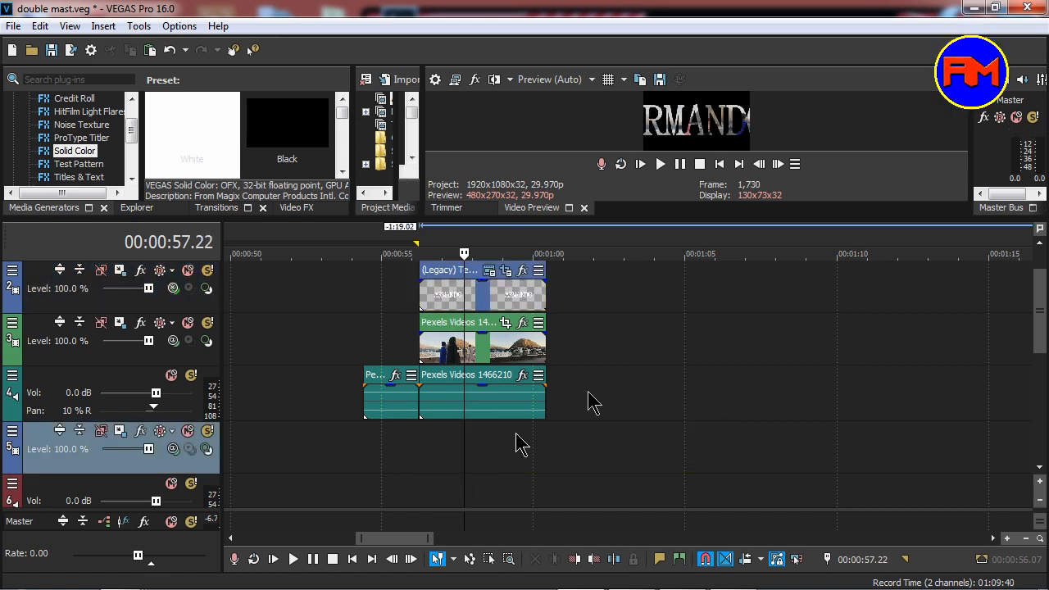
{"action": "left_click_drag", "start_coordinate": [727, 217], "coordinate": [709, 328]}
{"action": "left_click", "coordinate": [493, 399]}
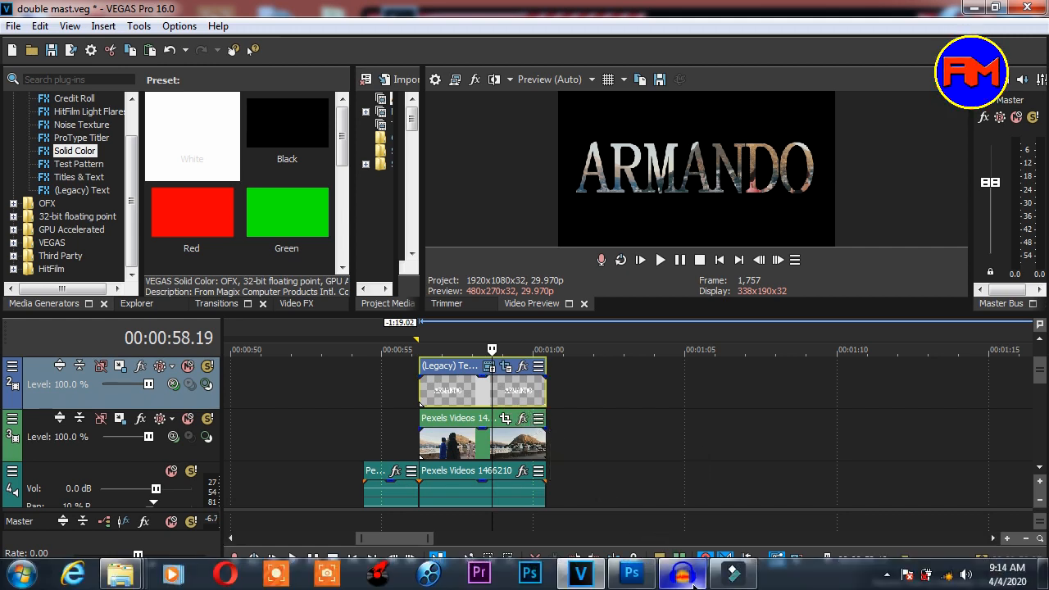
- Switch to Photoshop and create a new 1920 × 1080 pixel document with a white background, fitted to the window
{"action": "left_click", "coordinate": [631, 575]}
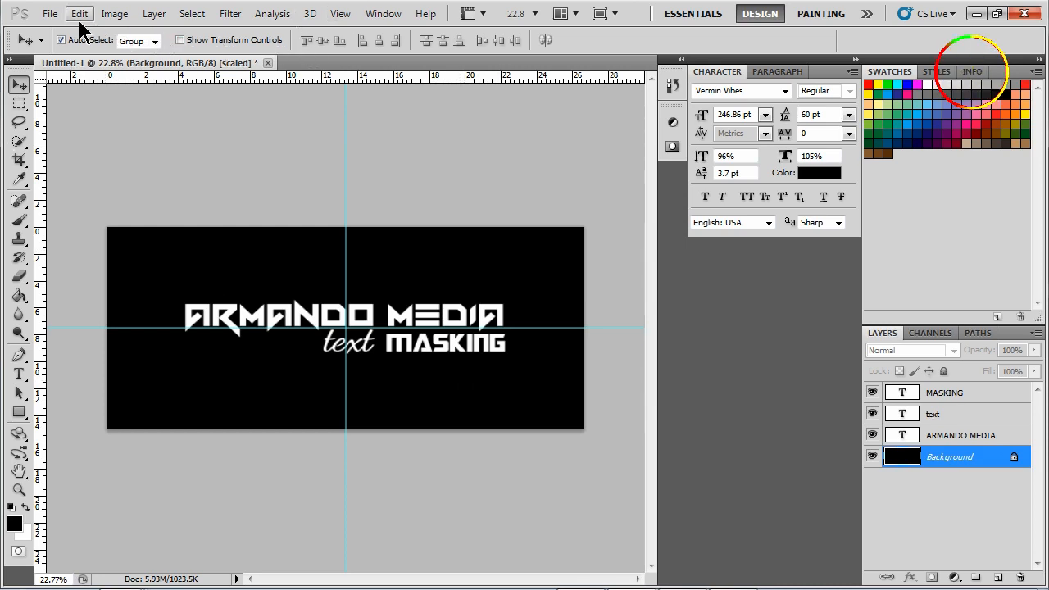
{"action": "left_click", "coordinate": [50, 14]}
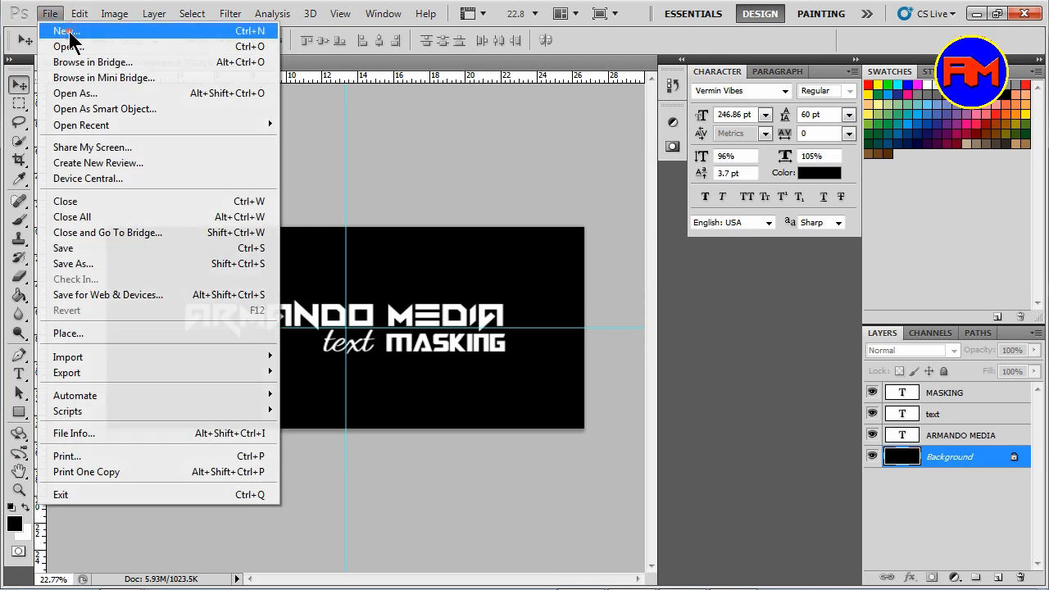
{"action": "left_click", "coordinate": [69, 33]}
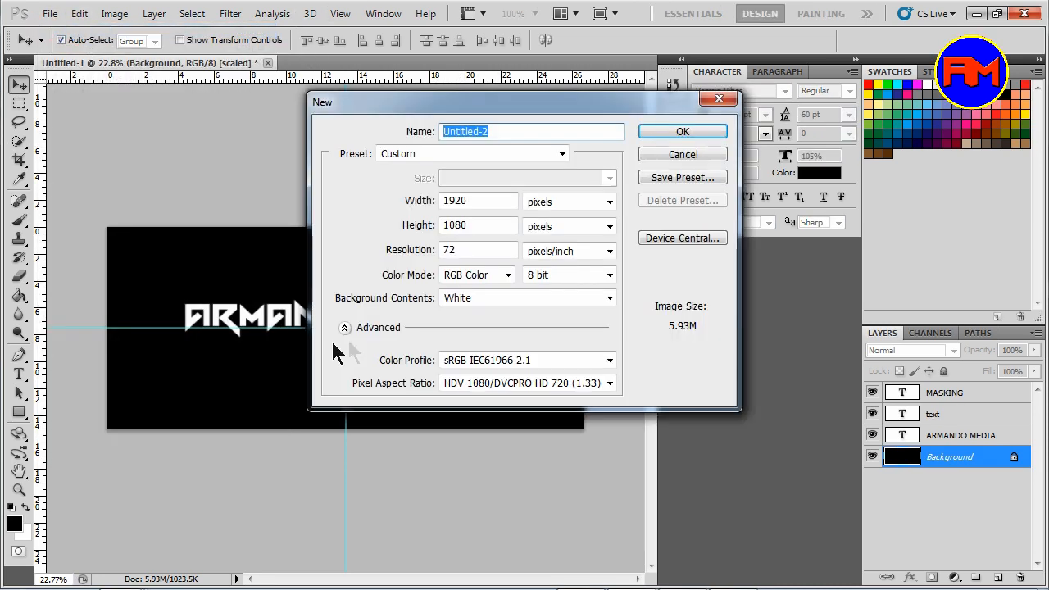
{"action": "double_click", "coordinate": [469, 202]}
{"action": "double_click", "coordinate": [482, 226]}
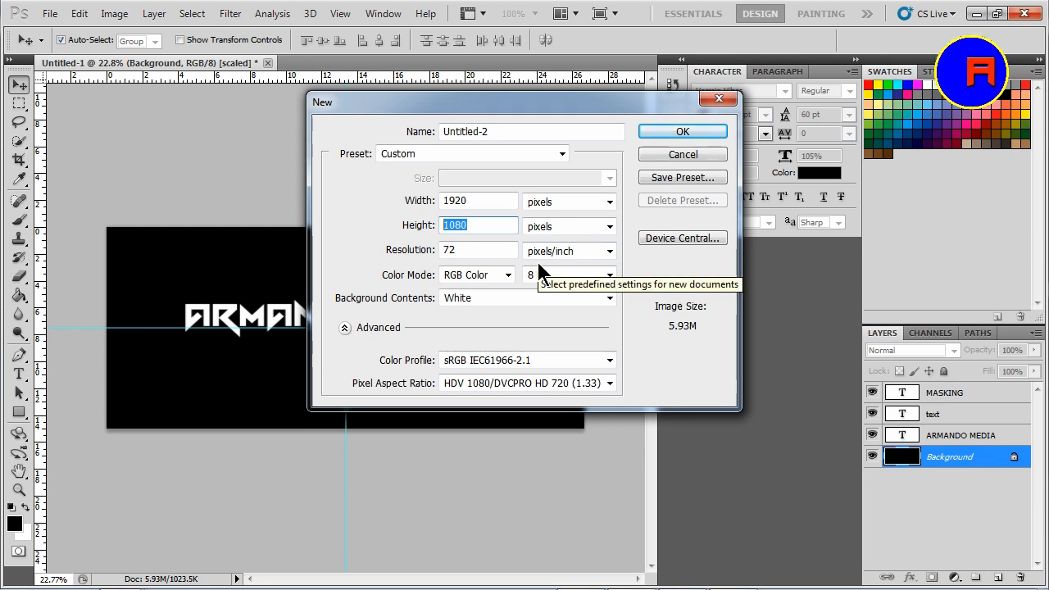
{"action": "left_click", "coordinate": [706, 129]}
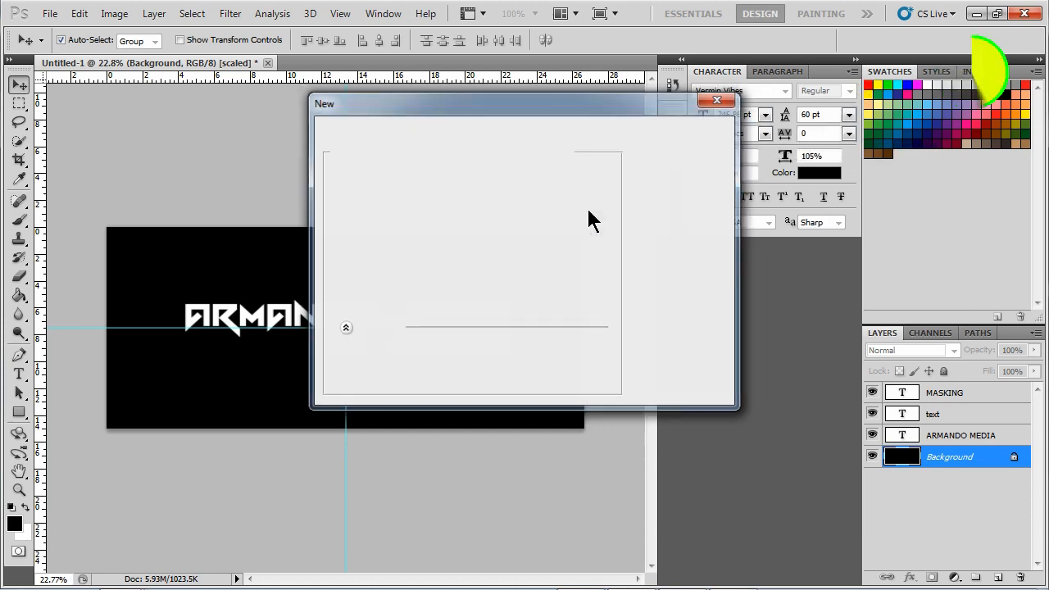
{"action": "left_click", "coordinate": [540, 239]}
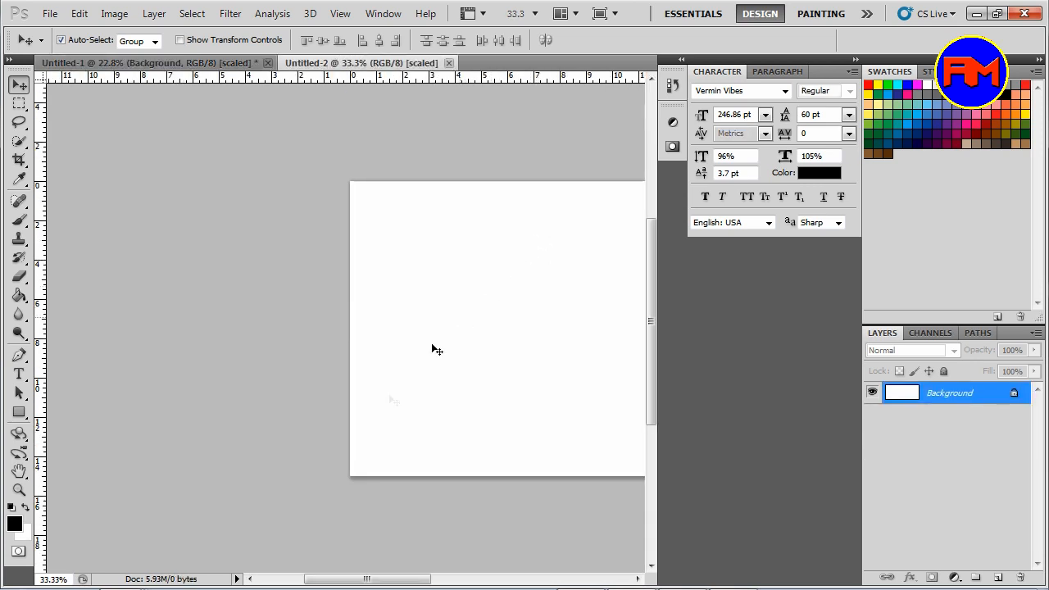
{"action": "key", "text": "ctrl+0"}
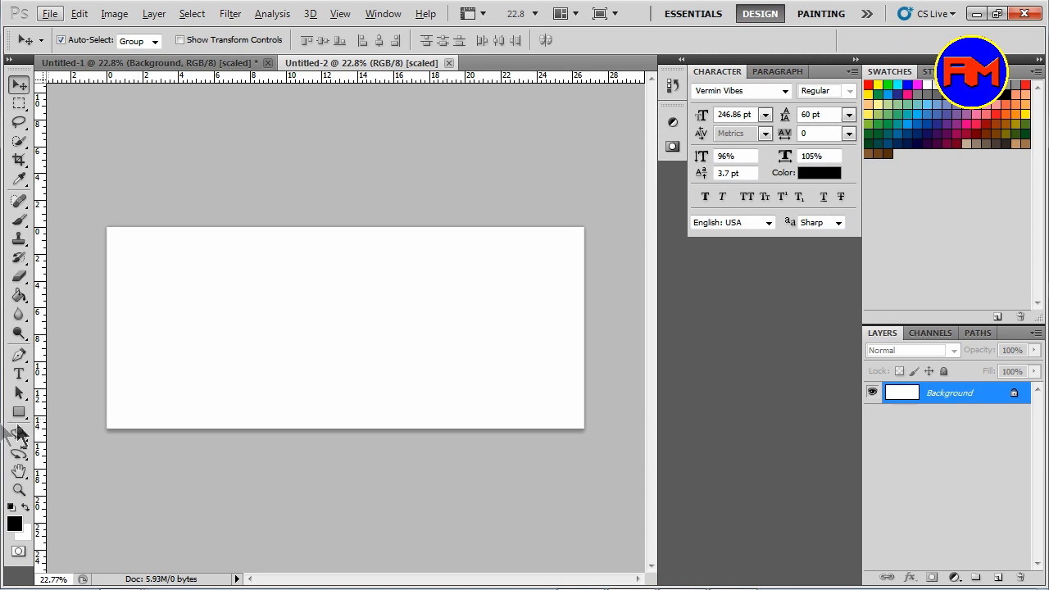
- Add the text "ARMANDO" in black Vermin Vibes at 246.86 pt and move it to about the middle of the canvas
{"action": "left_click", "coordinate": [20, 375]}
{"action": "left_click", "coordinate": [272, 327]}
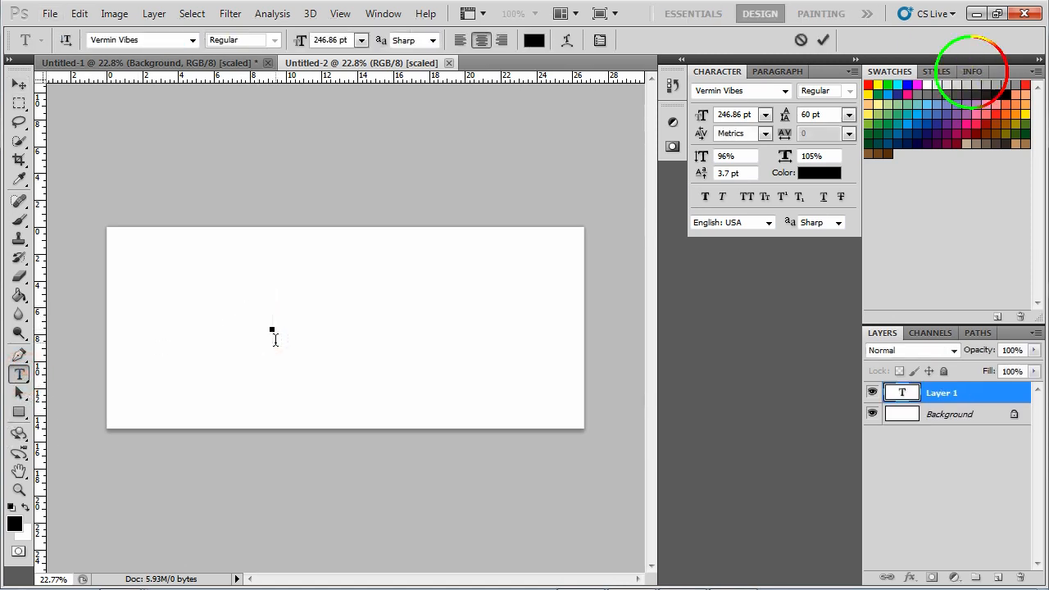
{"action": "type", "text": "ARMANDO"}
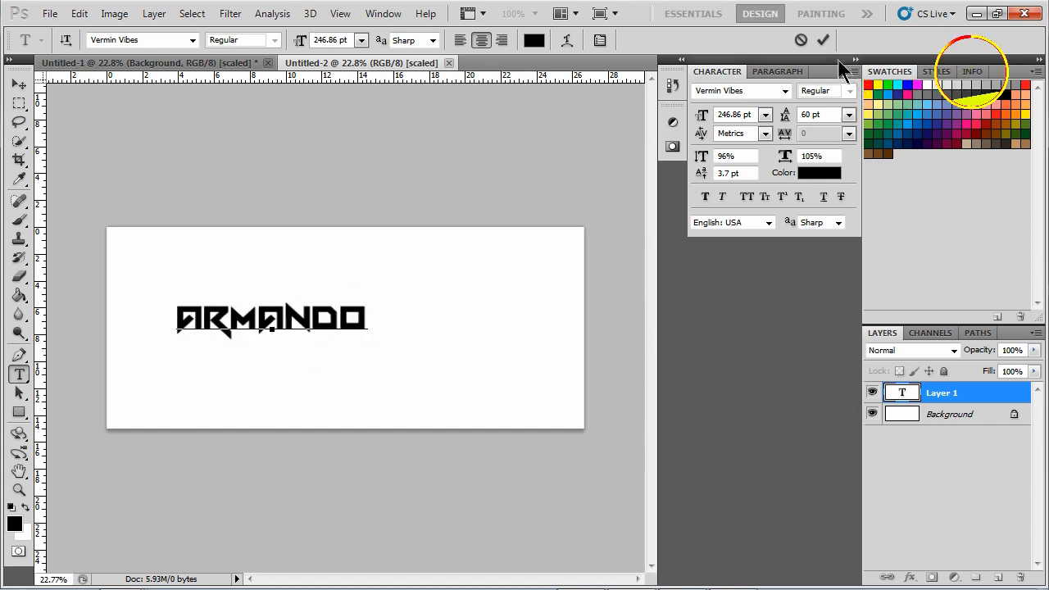
{"action": "left_click", "coordinate": [823, 40]}
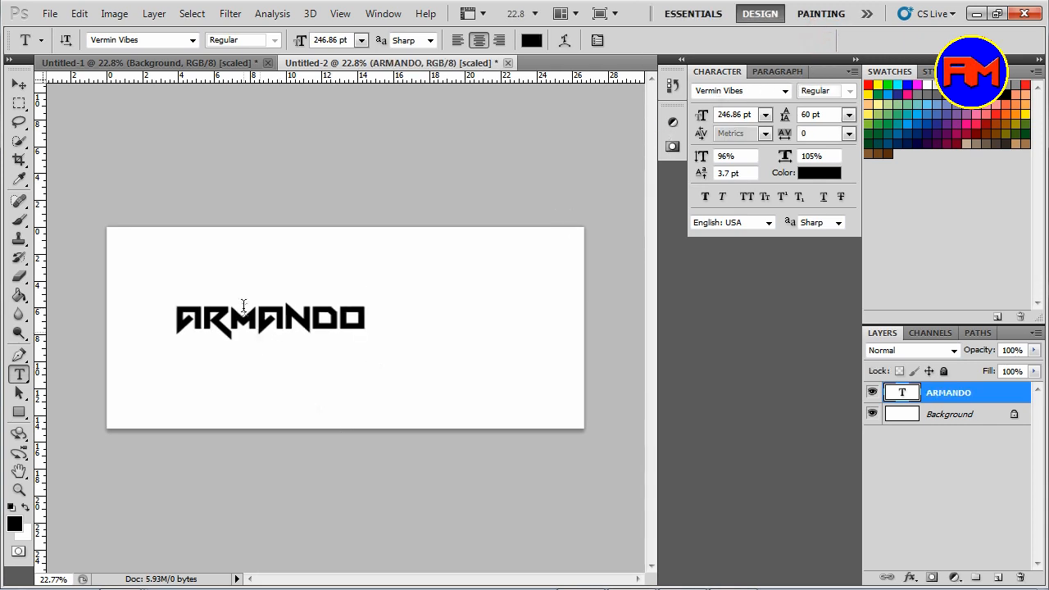
{"action": "left_click", "coordinate": [18, 85]}
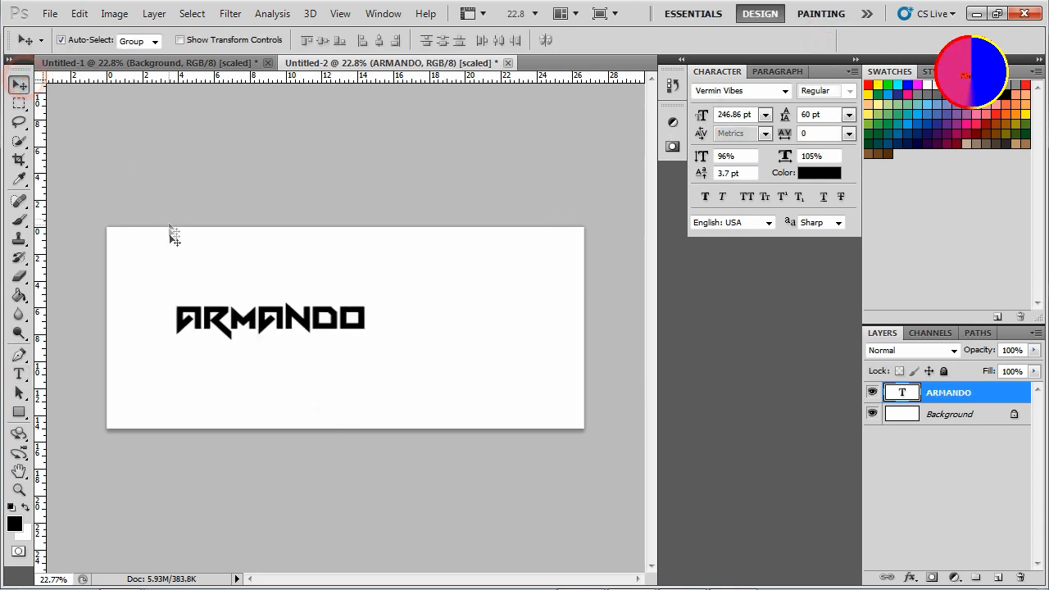
{"action": "left_click_drag", "start_coordinate": [284, 322], "coordinate": [363, 331]}
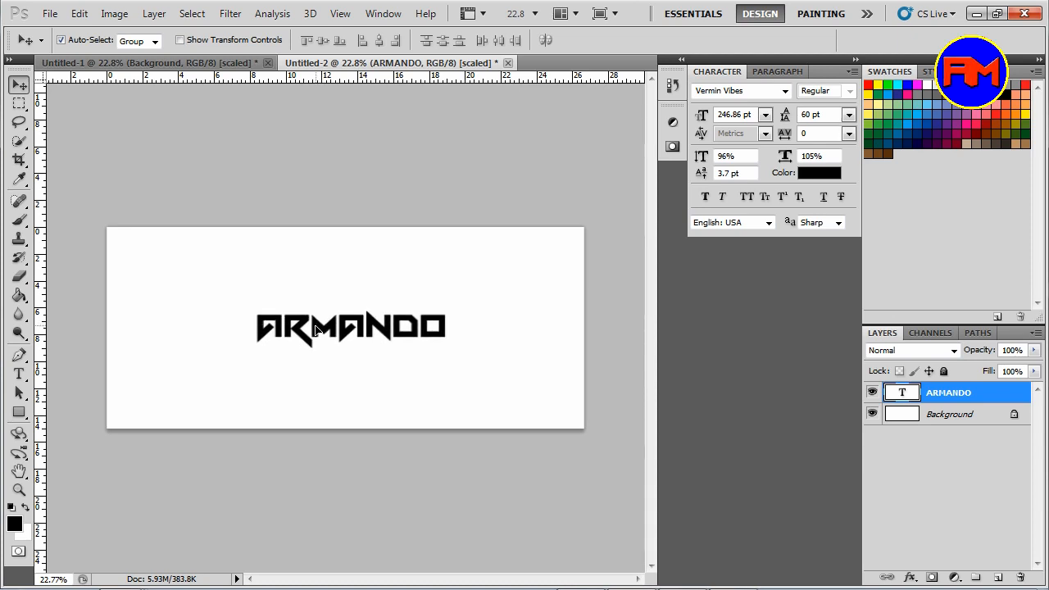
- Return to the Untitled-1 document, review its text and MASKING layers, and hide the black Background layer
{"action": "left_click", "coordinate": [146, 66]}
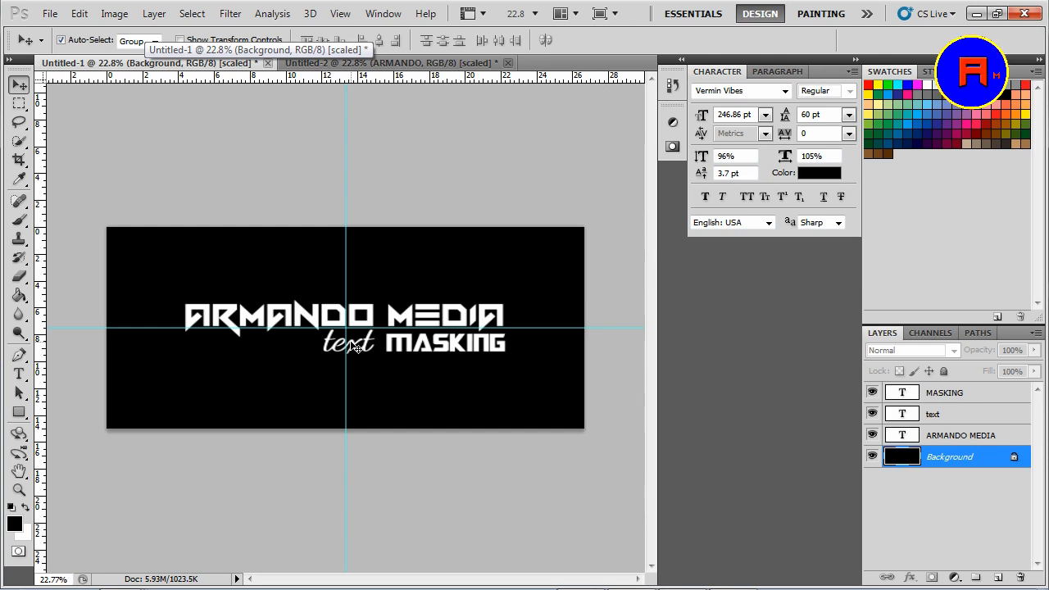
{"action": "left_click", "coordinate": [932, 418]}
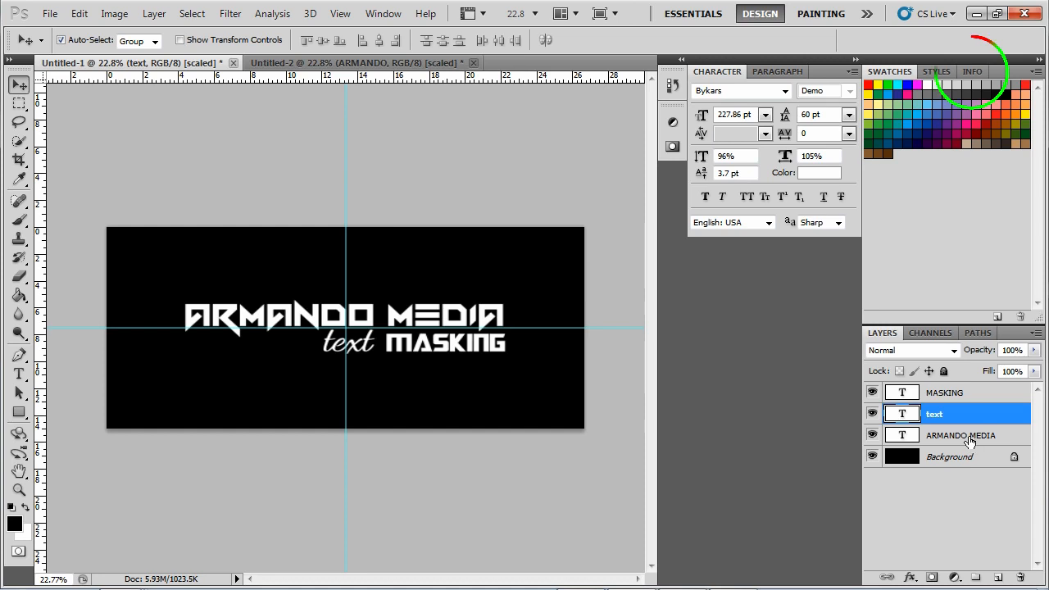
{"action": "left_click", "coordinate": [956, 396]}
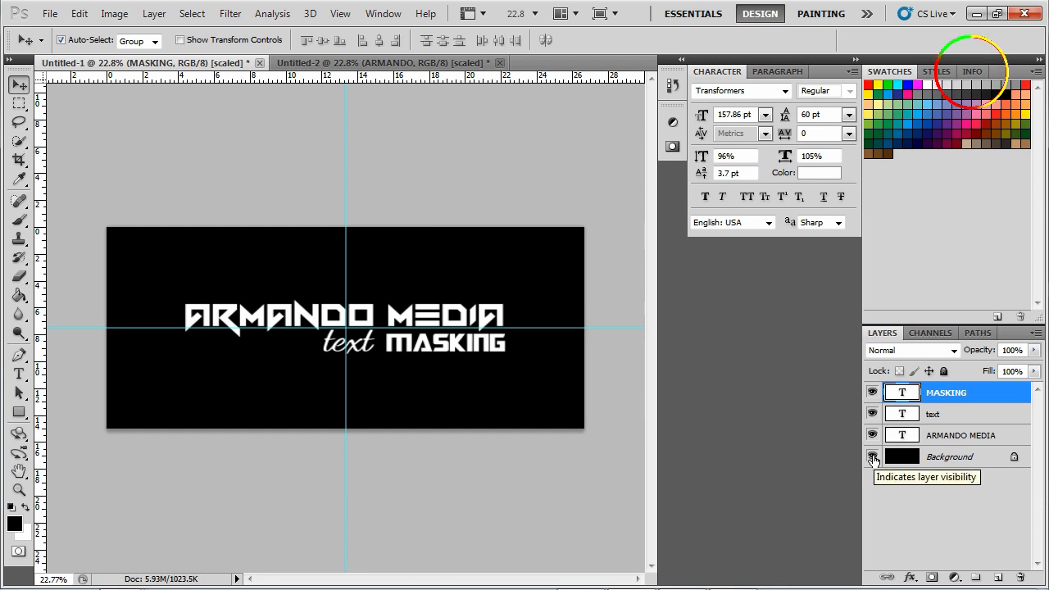
{"action": "left_click", "coordinate": [872, 457]}
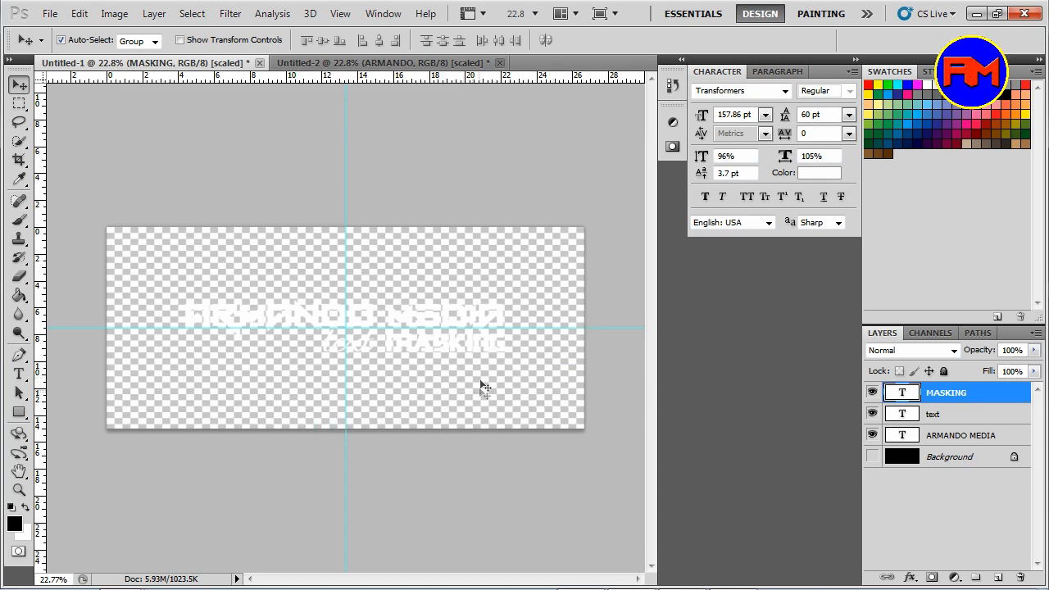
- Save a PNG copy of the transparent text design to the Desktop as MASK, and switch back to VEGAS Pro
{"action": "left_click", "coordinate": [50, 14]}
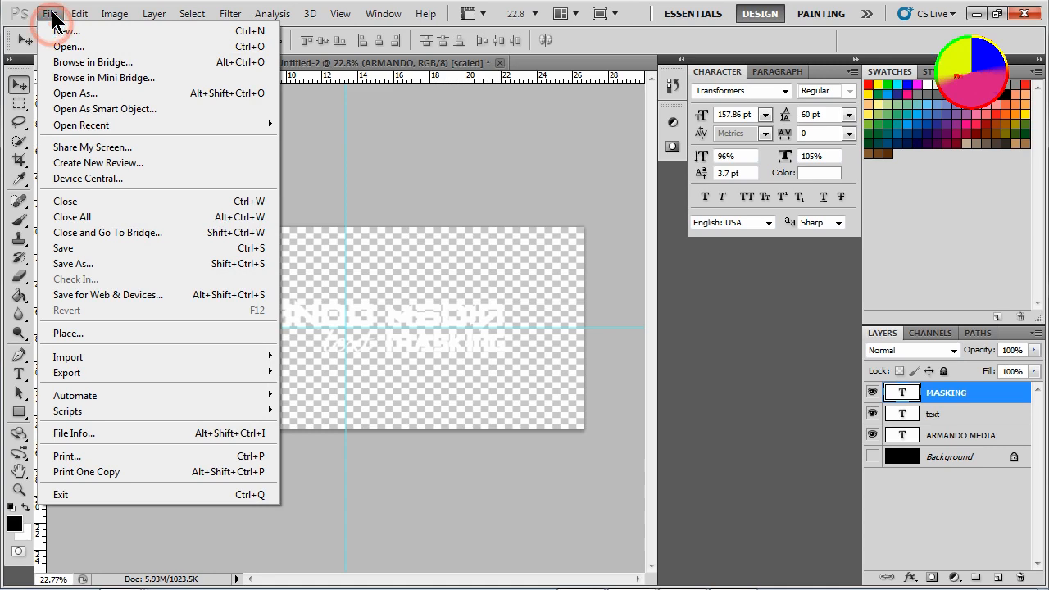
{"action": "left_click", "coordinate": [63, 264]}
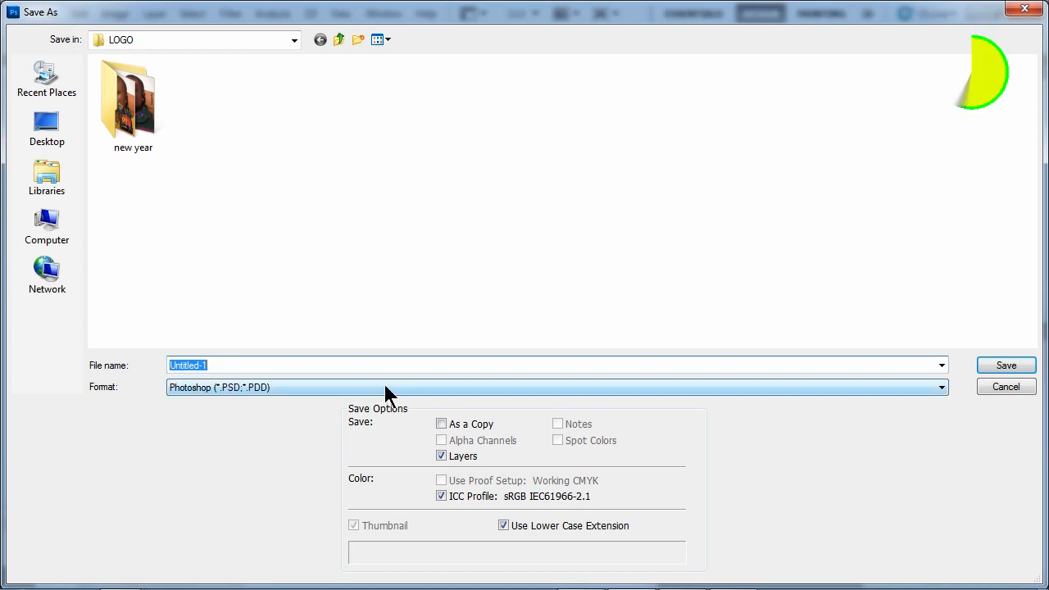
{"action": "left_click", "coordinate": [942, 387]}
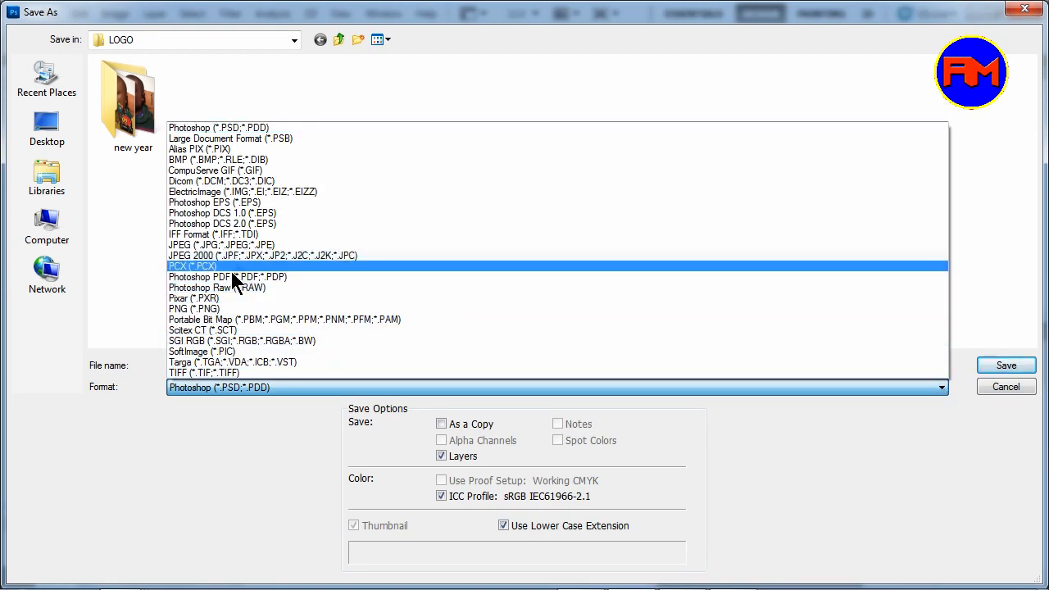
{"action": "left_click", "coordinate": [212, 308]}
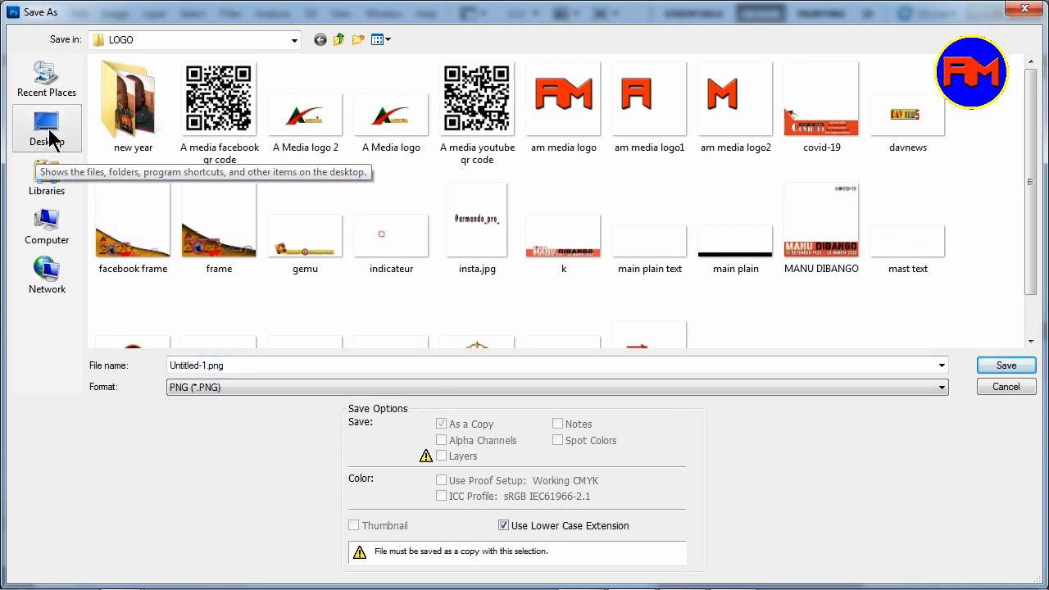
{"action": "left_click", "coordinate": [48, 136]}
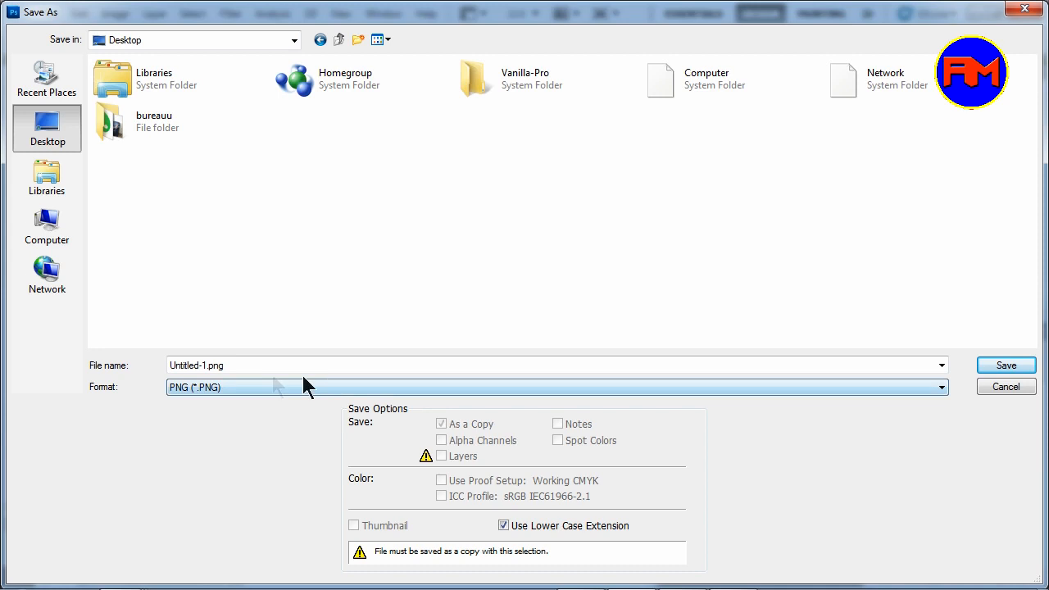
{"action": "left_click_drag", "start_coordinate": [245, 366], "coordinate": [65, 365]}
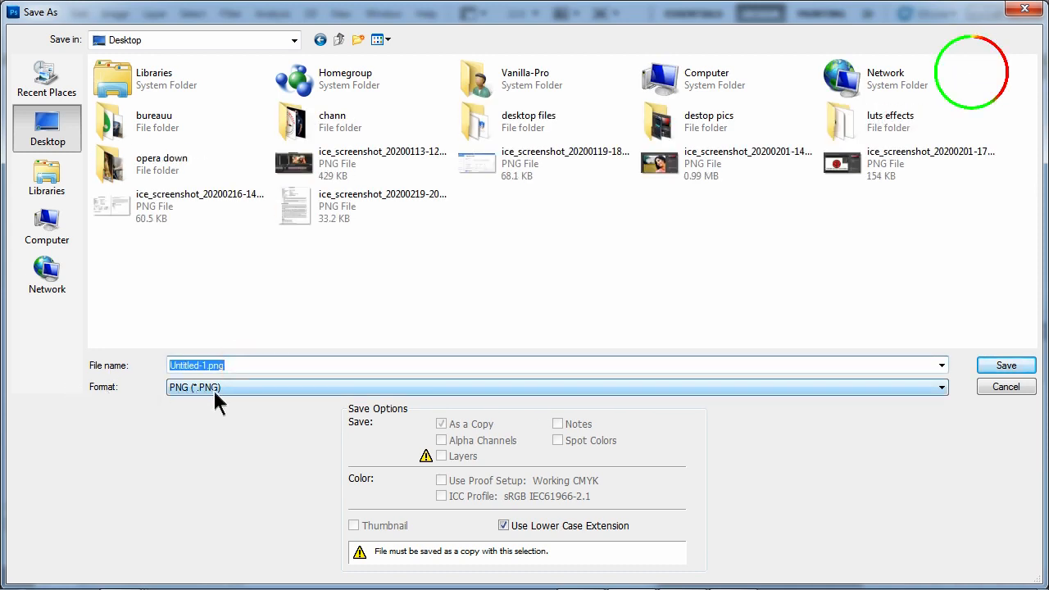
{"action": "type", "text": "MASK"}
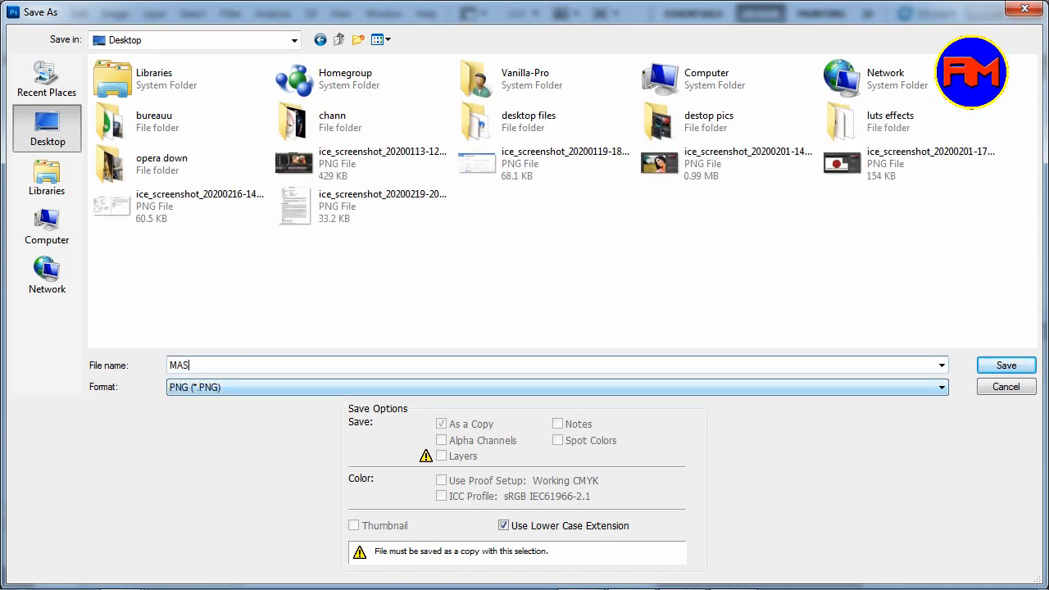
{"action": "left_click", "coordinate": [1004, 366]}
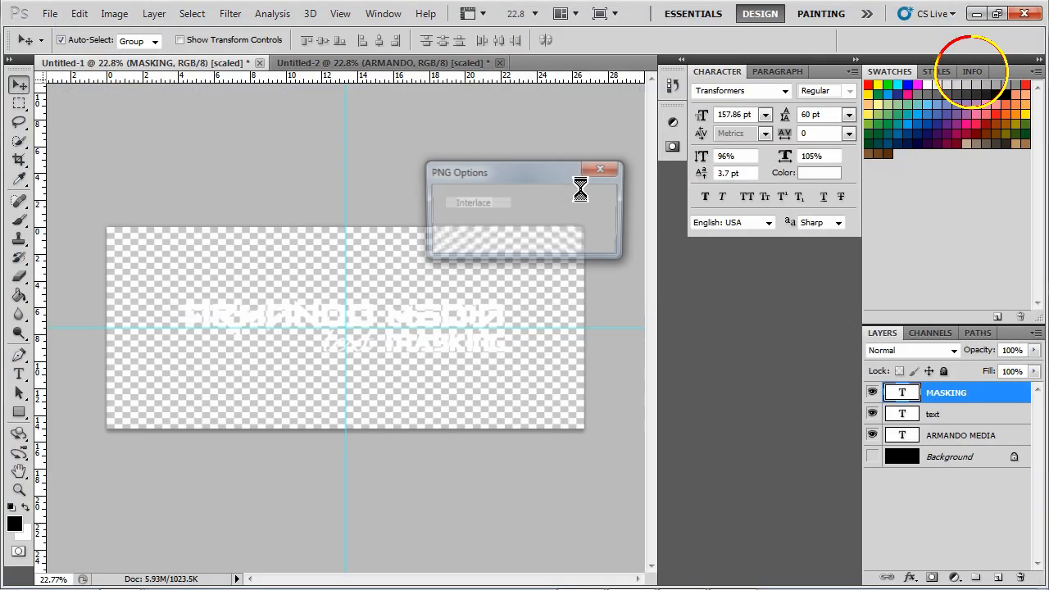
{"action": "left_click", "coordinate": [572, 203]}
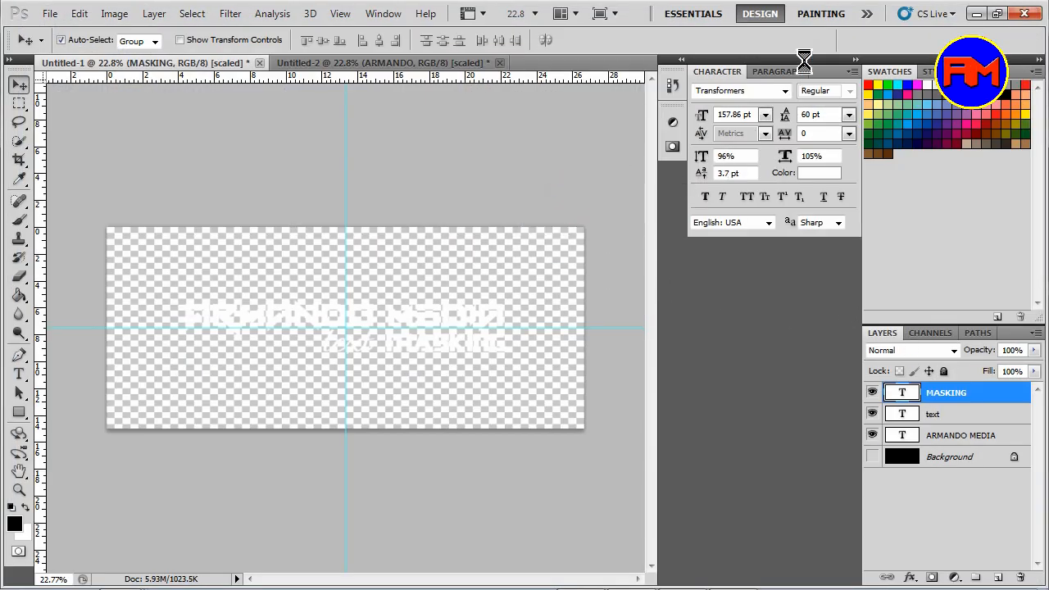
{"action": "left_click", "coordinate": [976, 14]}
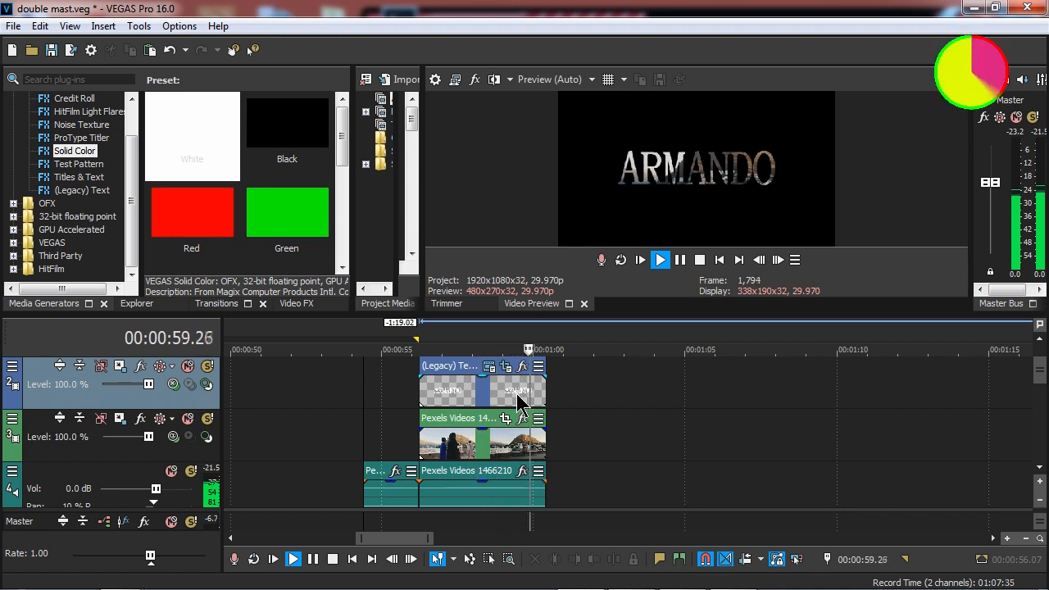
- Stop playback and bring the MASK image from the desktop onto track 2, just after the legacy text event
{"action": "key", "text": "space"}
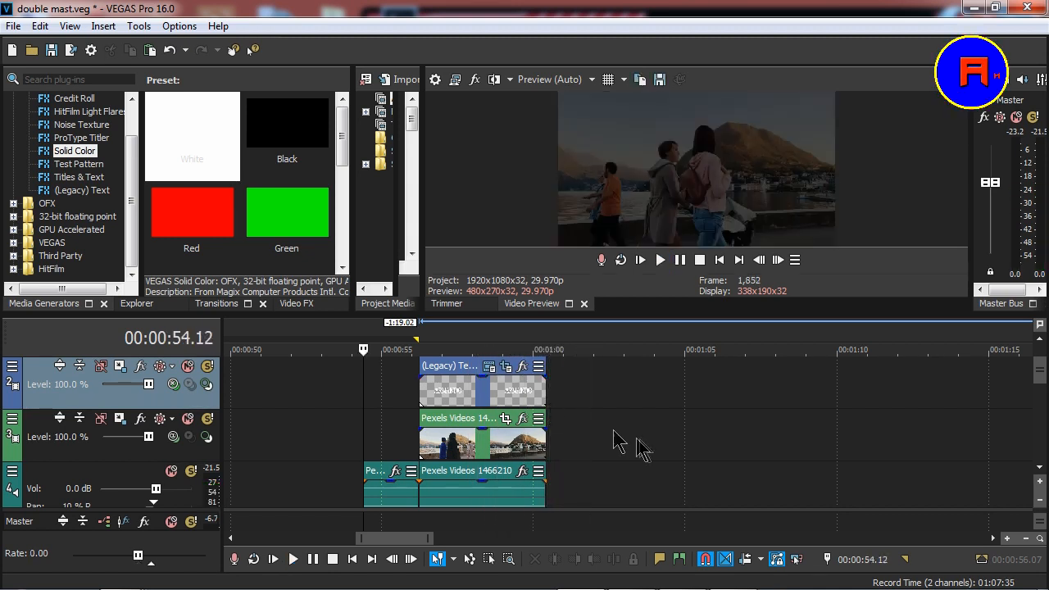
{"action": "scroll", "coordinate": [672, 447], "scroll_direction": "down", "scroll_amount": 3}
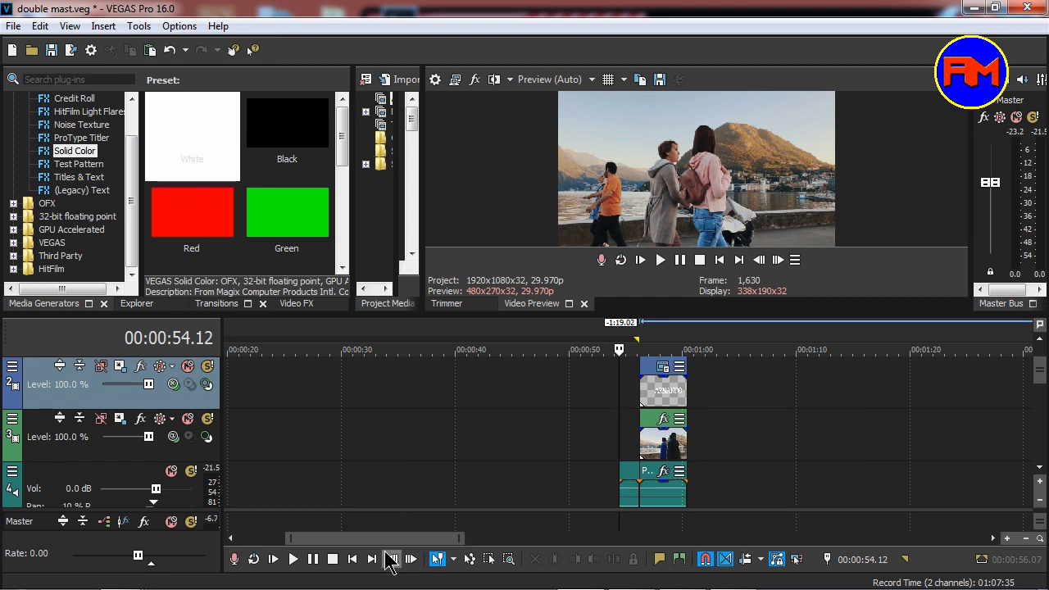
{"action": "left_click_drag", "start_coordinate": [374, 539], "coordinate": [615, 550]}
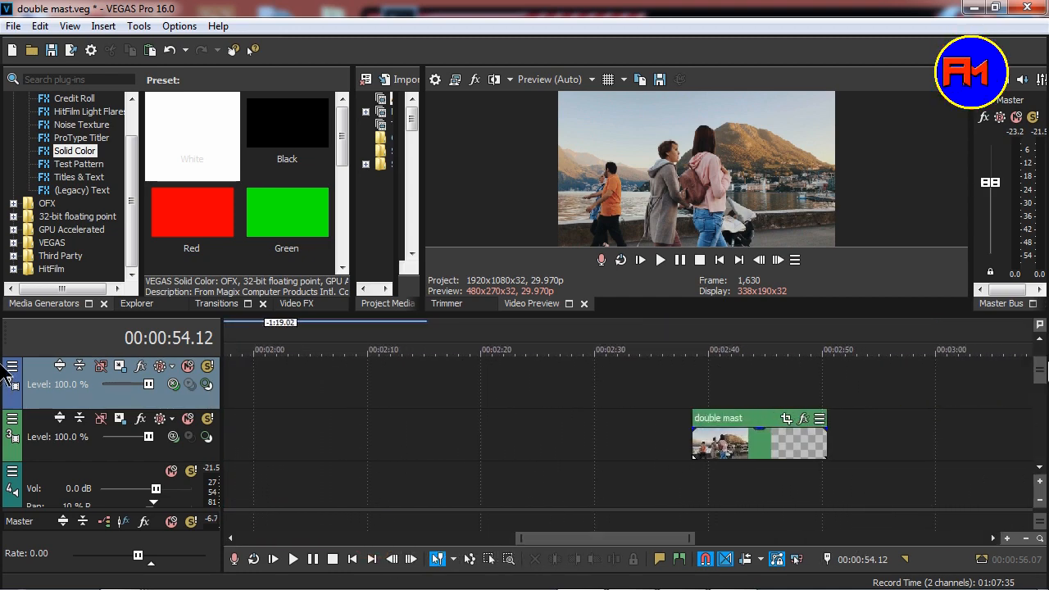
{"action": "left_click_drag", "start_coordinate": [1042, 377], "coordinate": [1039, 366]}
{"action": "left_click_drag", "start_coordinate": [519, 538], "coordinate": [397, 536]}
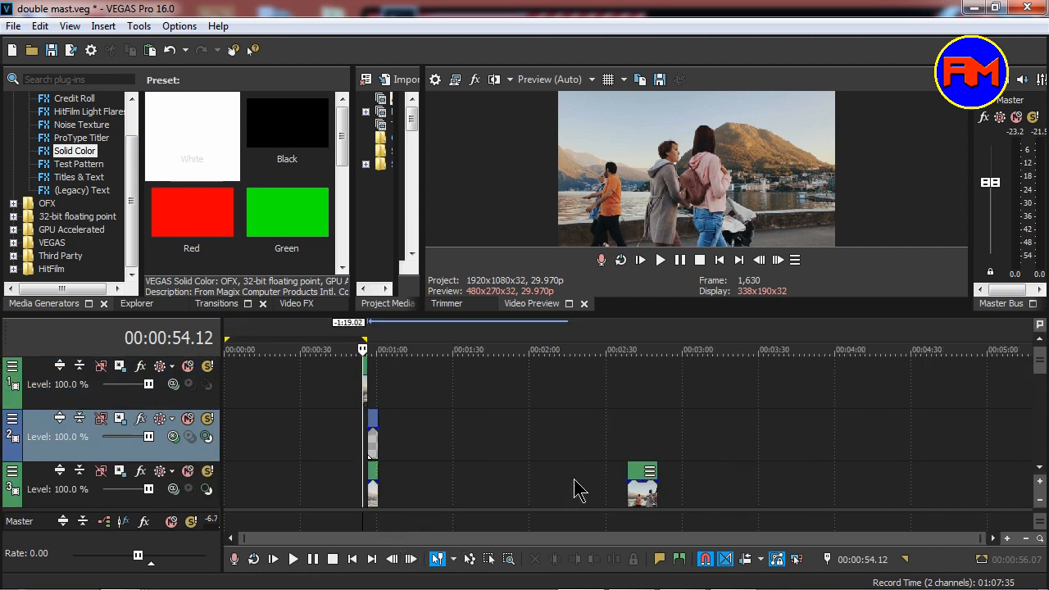
{"action": "scroll", "coordinate": [515, 476], "scroll_direction": "up", "scroll_amount": 8}
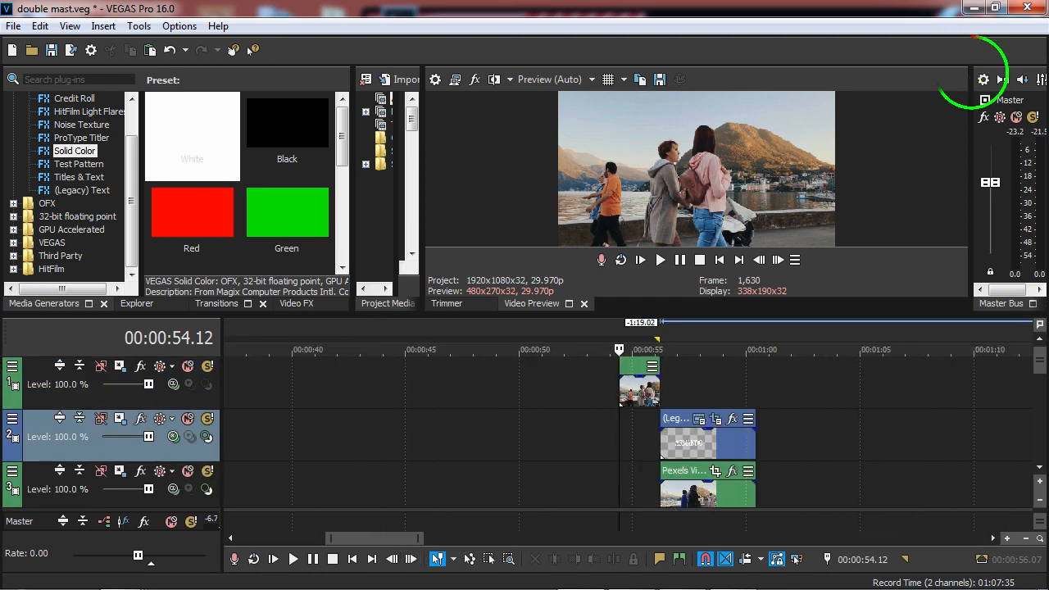
{"action": "mouse_move", "coordinate": [124, 579]}
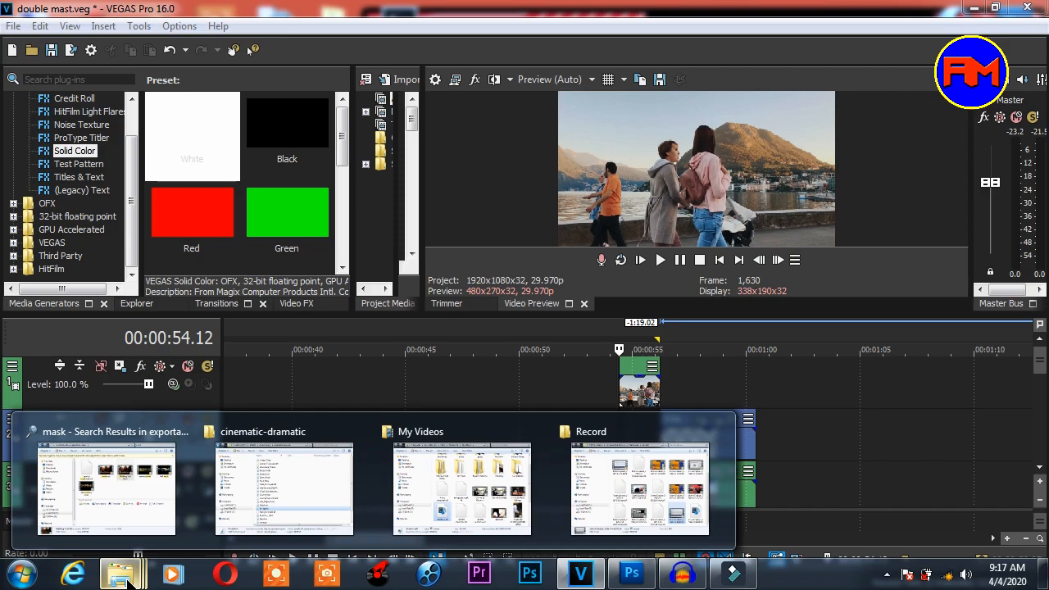
{"action": "left_click", "coordinate": [1043, 581]}
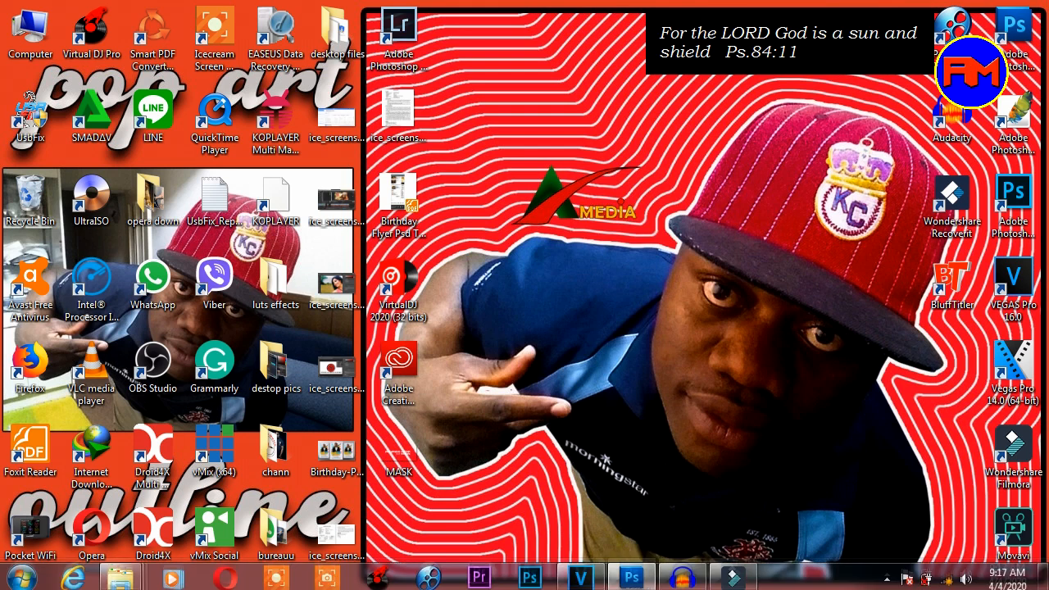
{"action": "left_click", "coordinate": [580, 577]}
{"action": "left_click_drag", "start_coordinate": [656, 463], "coordinate": [784, 434]}
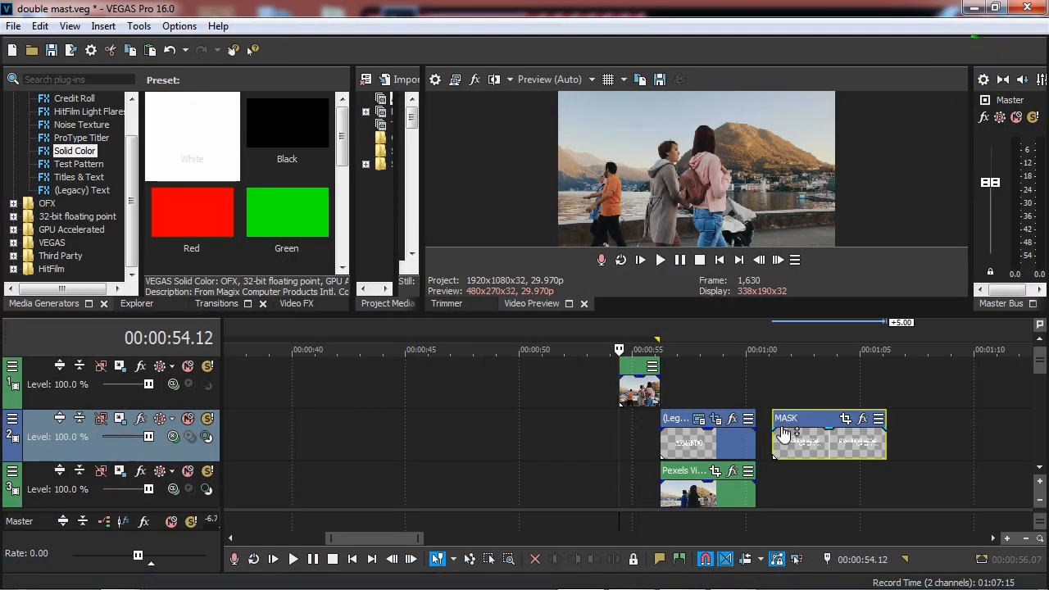
- Move the legacy text event earlier on track 2, place MASK directly above the Pexels video, and trim its end to match that video
{"action": "left_click", "coordinate": [688, 444]}
{"action": "scroll", "coordinate": [694, 451], "scroll_direction": "down", "scroll_amount": 3}
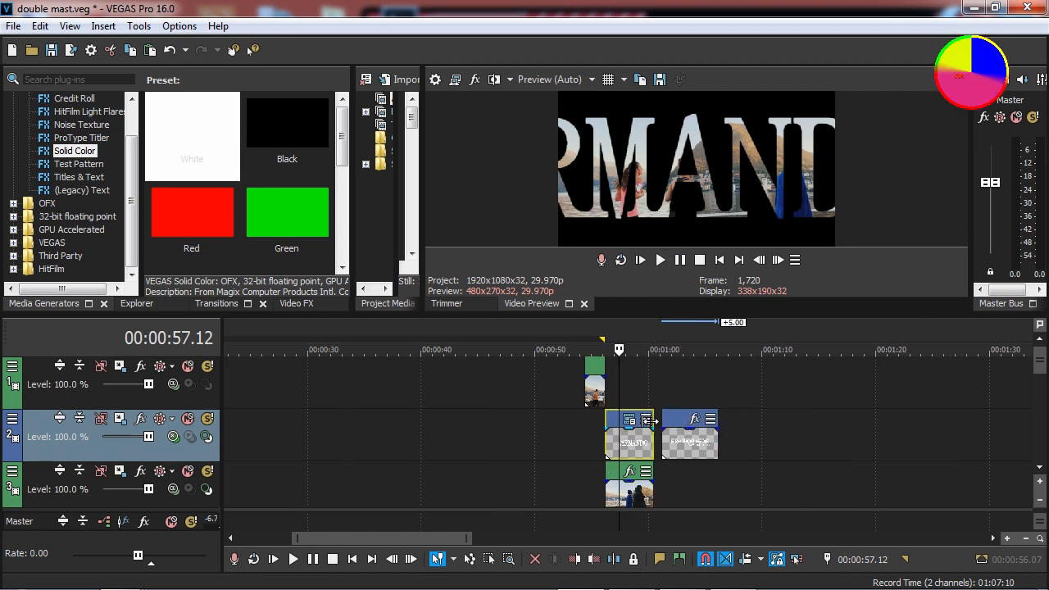
{"action": "left_click_drag", "start_coordinate": [632, 446], "coordinate": [457, 442]}
{"action": "left_click_drag", "start_coordinate": [686, 449], "coordinate": [631, 449]}
{"action": "scroll", "coordinate": [639, 451], "scroll_direction": "up", "scroll_amount": 4}
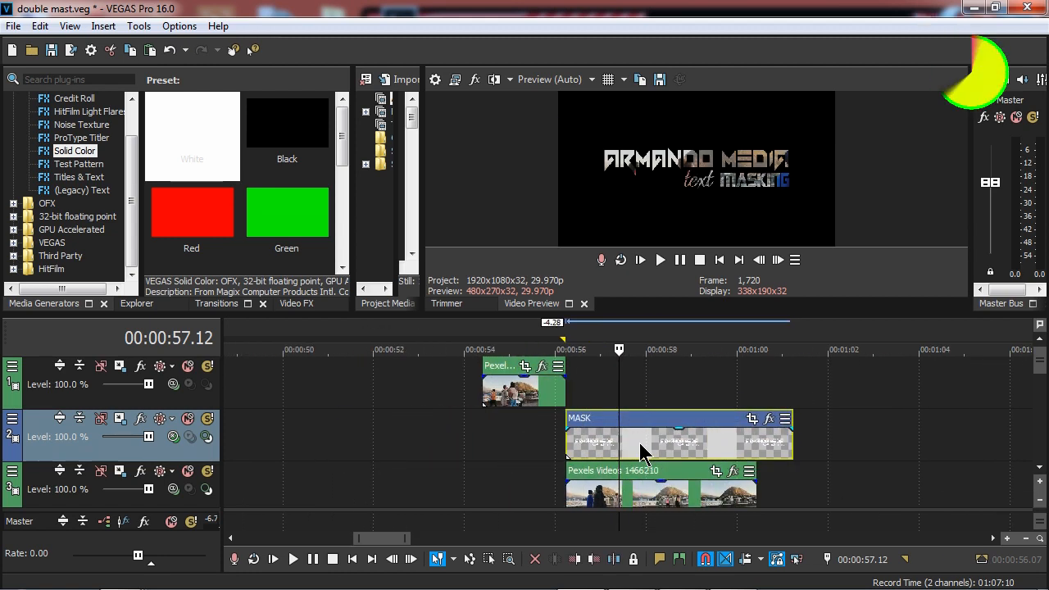
{"action": "left_click_drag", "start_coordinate": [792, 439], "coordinate": [755, 440]}
- Animate the MASK event's Pan/Crop from a tiny crop inside the lettering at 00:00:00.00 to the restored full frame at 00:00:04.06
{"action": "left_click", "coordinate": [732, 418]}
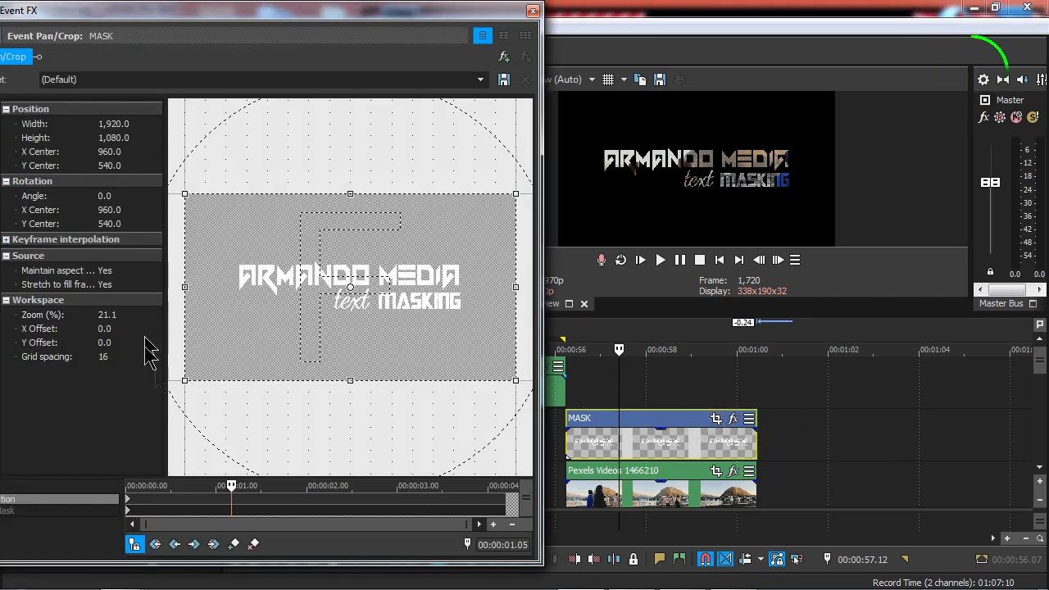
{"action": "left_click_drag", "start_coordinate": [231, 486], "coordinate": [107, 500]}
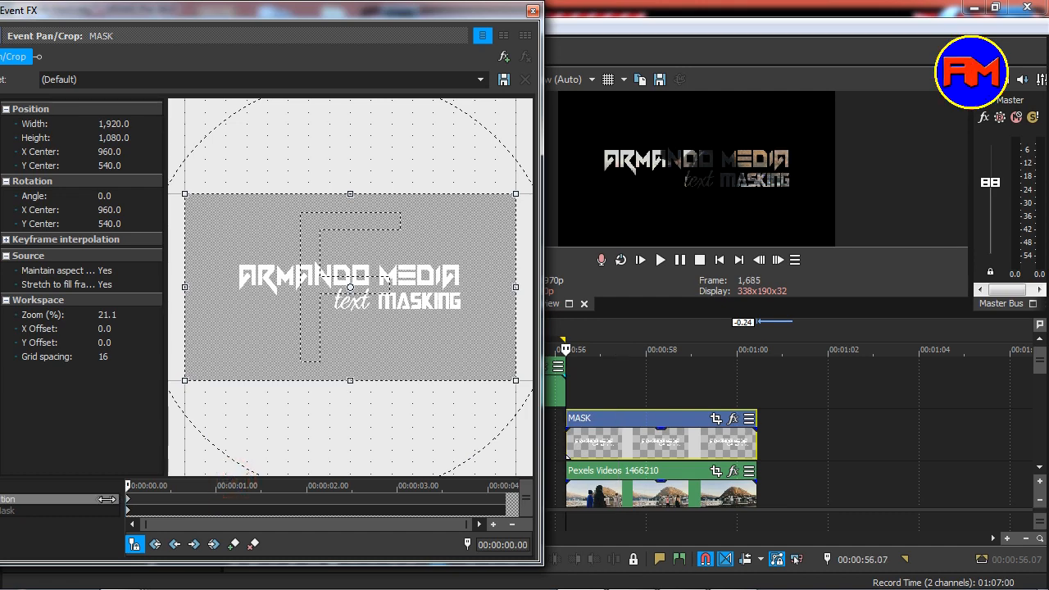
{"action": "left_click_drag", "start_coordinate": [351, 195], "coordinate": [352, 272]}
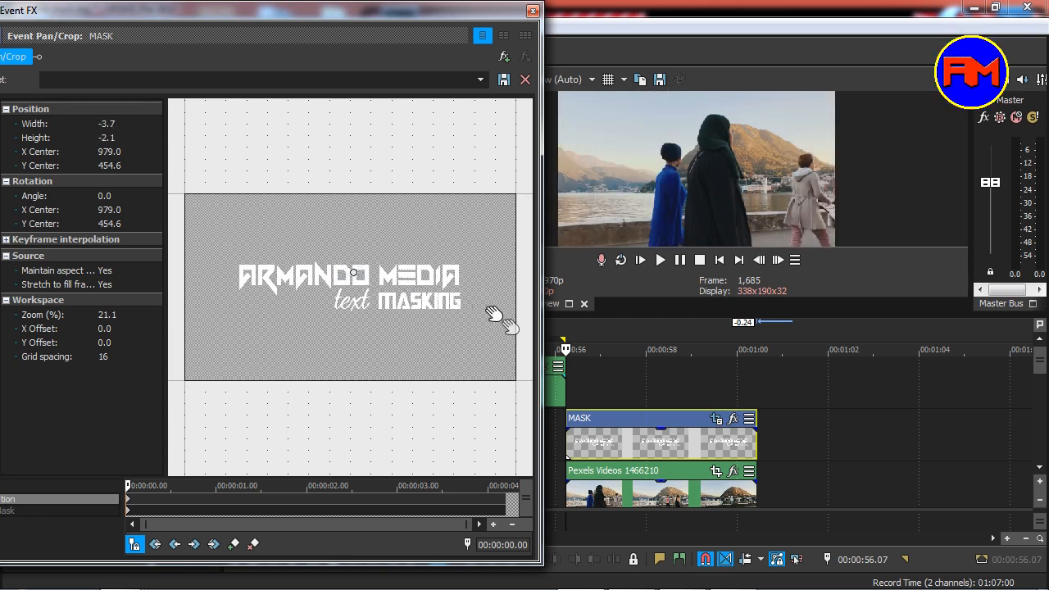
{"action": "left_click_drag", "start_coordinate": [128, 485], "coordinate": [545, 488]}
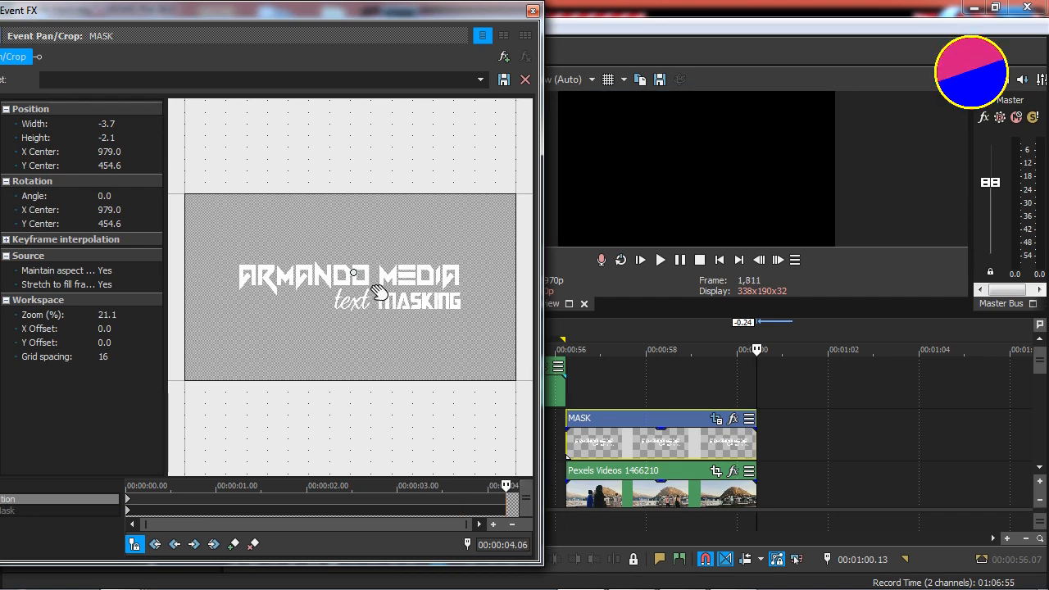
{"action": "right_click", "coordinate": [376, 291]}
{"action": "left_click", "coordinate": [434, 301]}
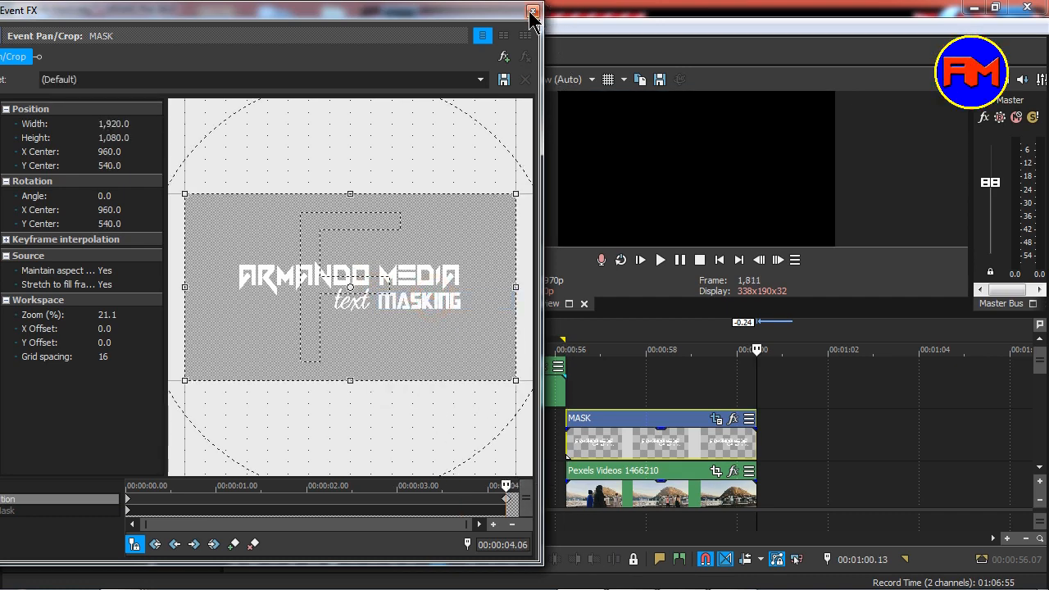
{"action": "left_click", "coordinate": [532, 12]}
- Preview the zoom-out text animation starting from just before the MASK event
{"action": "left_click", "coordinate": [545, 421]}
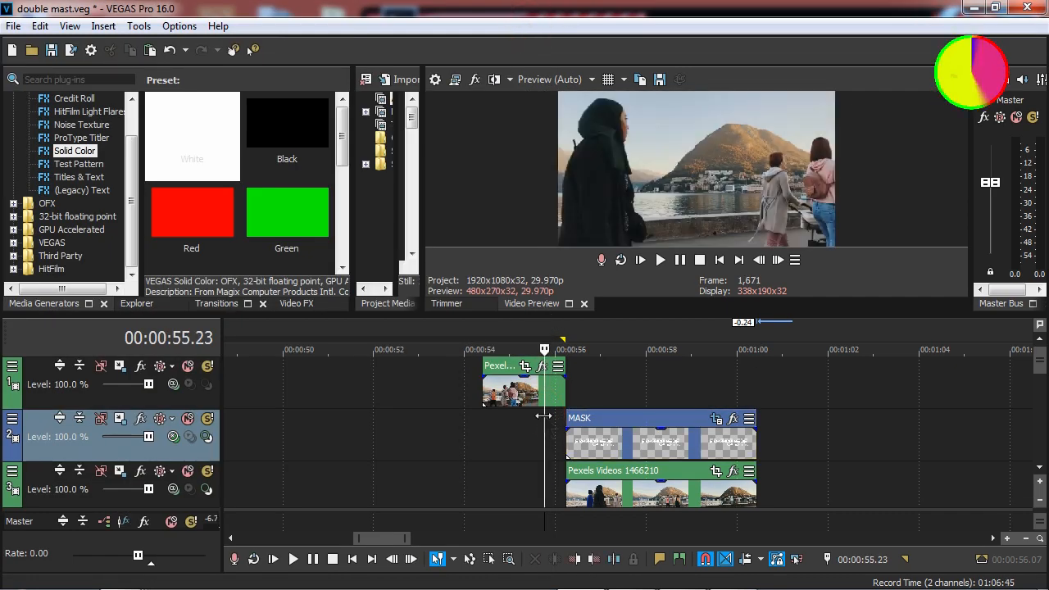
{"action": "key", "text": "space"}
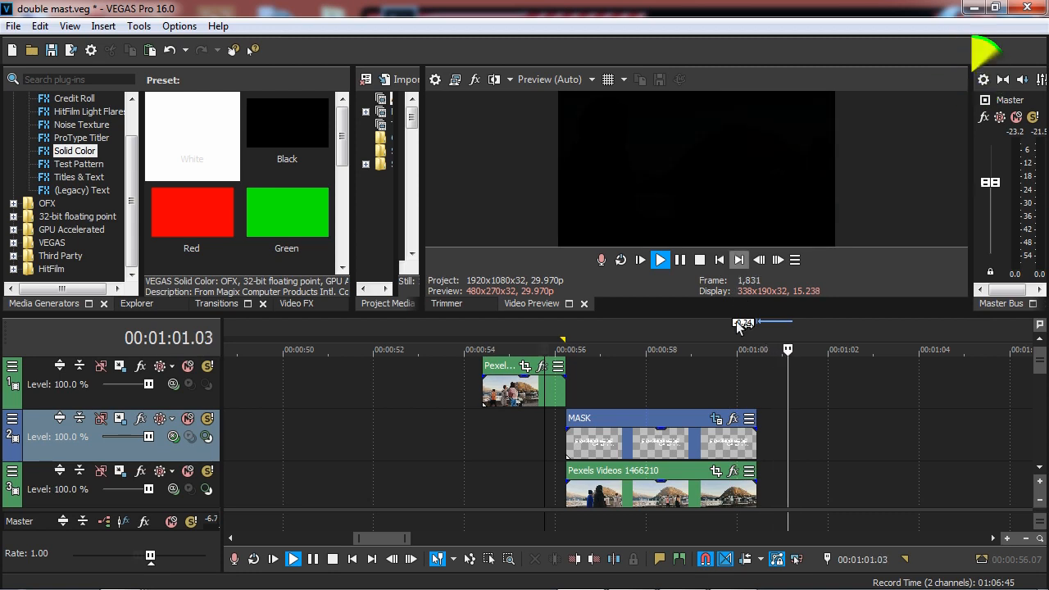
{"action": "key", "text": "space"}
- Reopen the MASK event's Pan/Crop settings, enable masking, and set the keyframe position to 00:00:00.00
{"action": "left_click", "coordinate": [688, 449]}
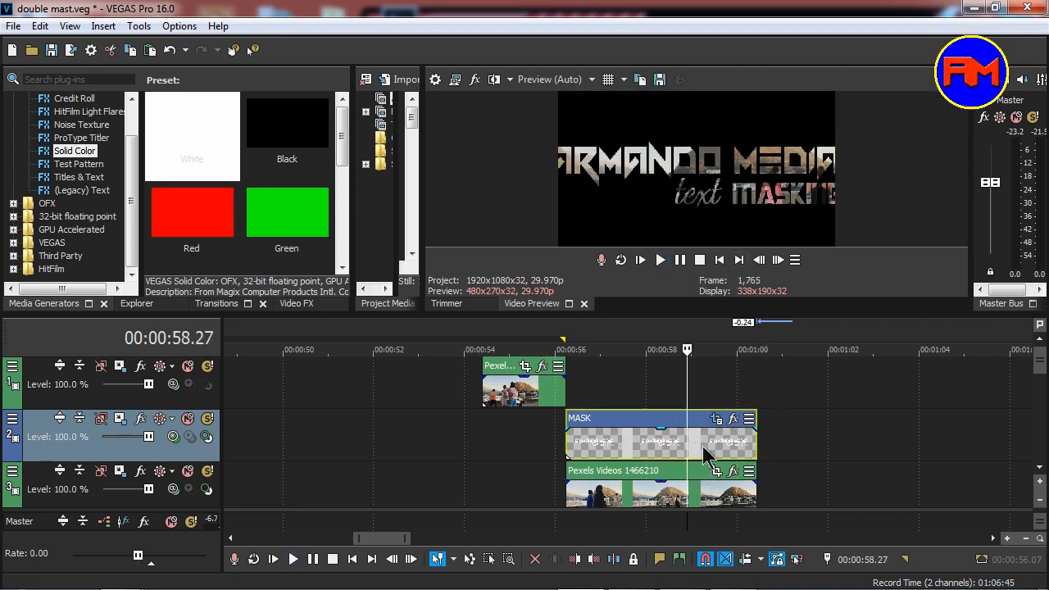
{"action": "left_click", "coordinate": [717, 422]}
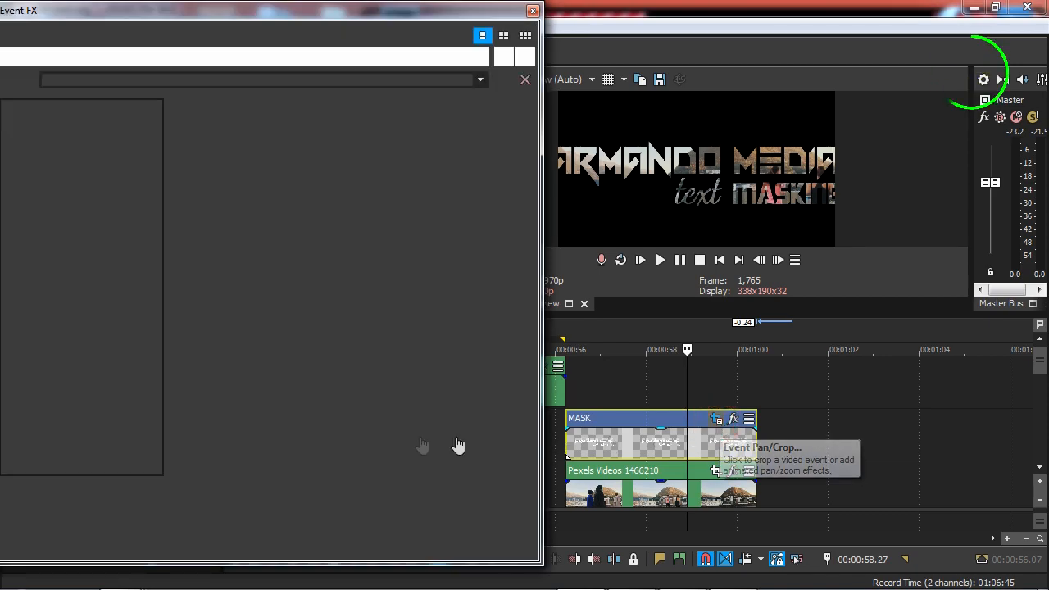
{"action": "left_click_drag", "start_coordinate": [276, 17], "coordinate": [416, 17]}
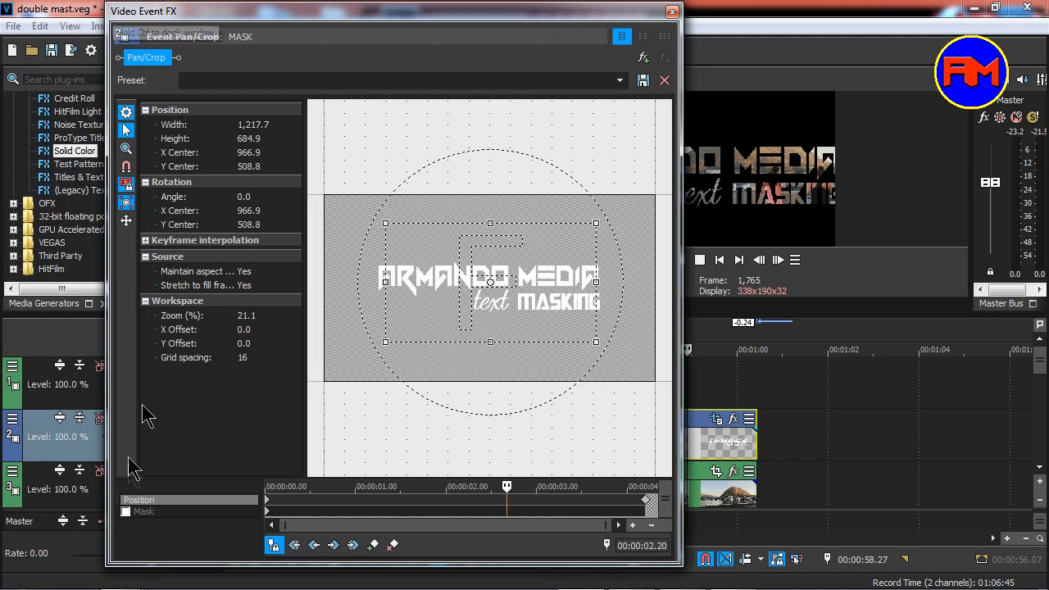
{"action": "left_click", "coordinate": [125, 512]}
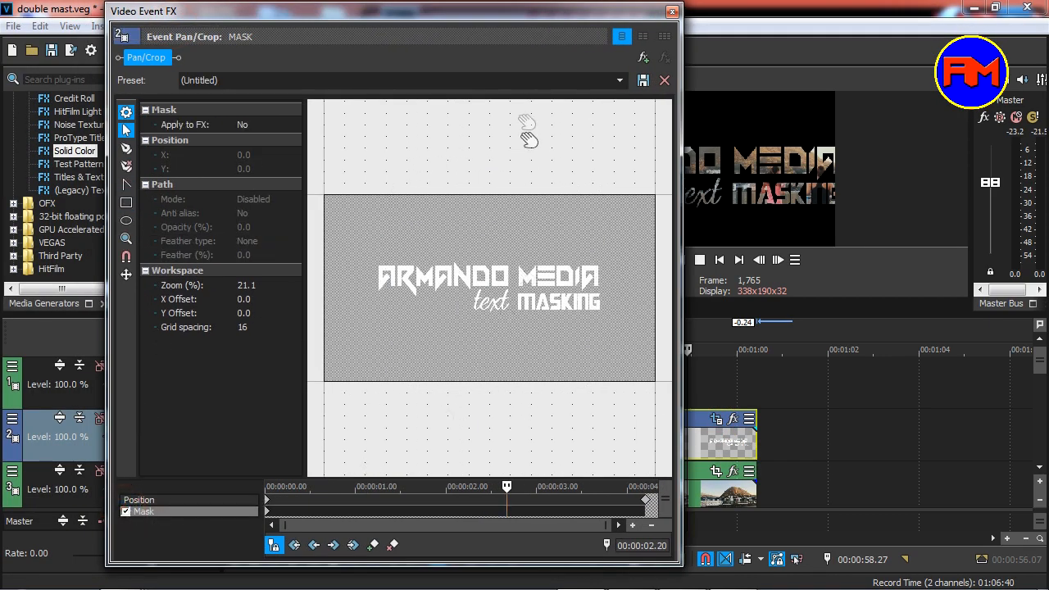
{"action": "left_click_drag", "start_coordinate": [511, 23], "coordinate": [380, 25]}
{"action": "left_click_drag", "start_coordinate": [373, 489], "coordinate": [90, 516]}
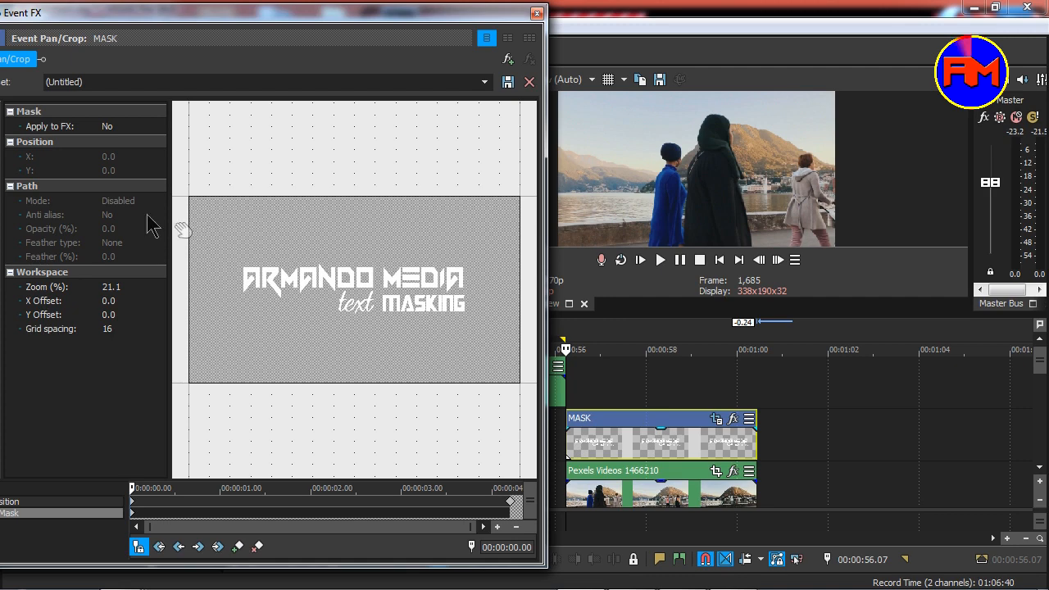
{"action": "left_click_drag", "start_coordinate": [71, 18], "coordinate": [178, 28]}
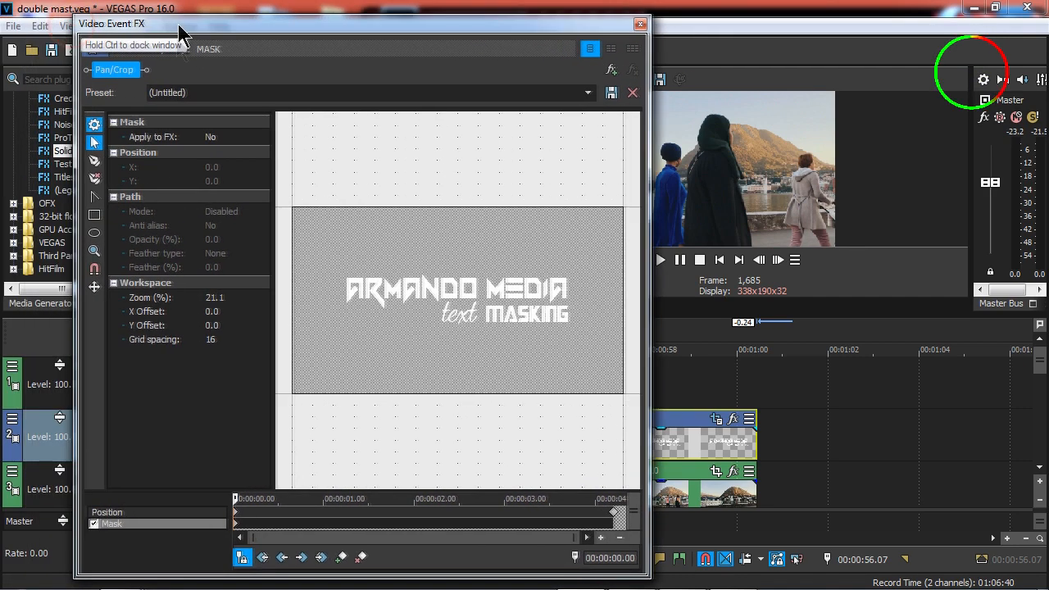
- Draw a closed positive mask path around "ARMANDO MEDIA" with the anchor creation tool, running its lower edge above "text MASKING" to exclude that line
{"action": "left_click", "coordinate": [97, 161]}
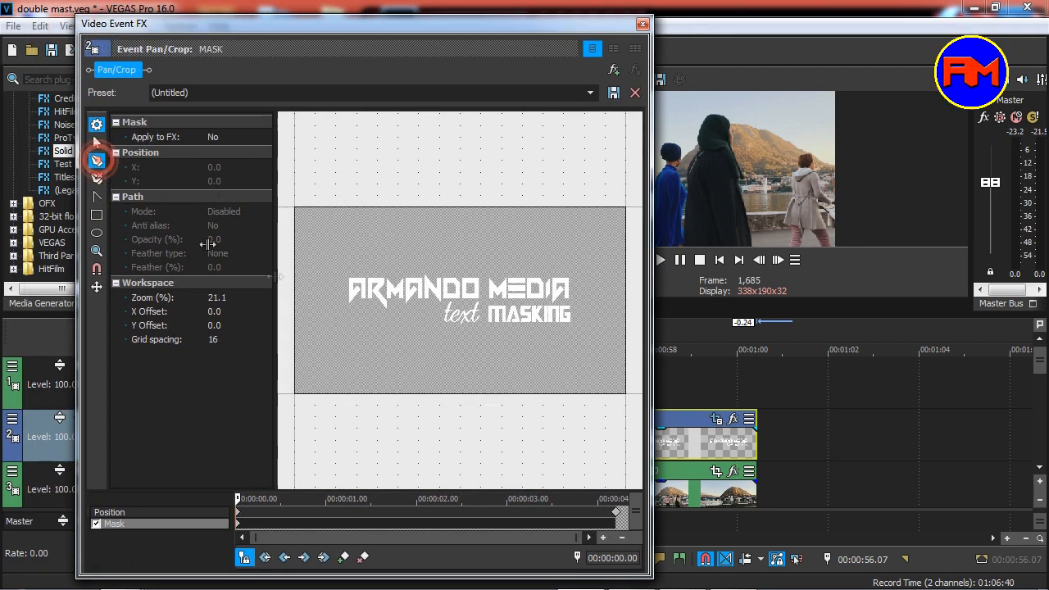
{"action": "left_click", "coordinate": [283, 253]}
{"action": "left_click", "coordinate": [610, 252]}
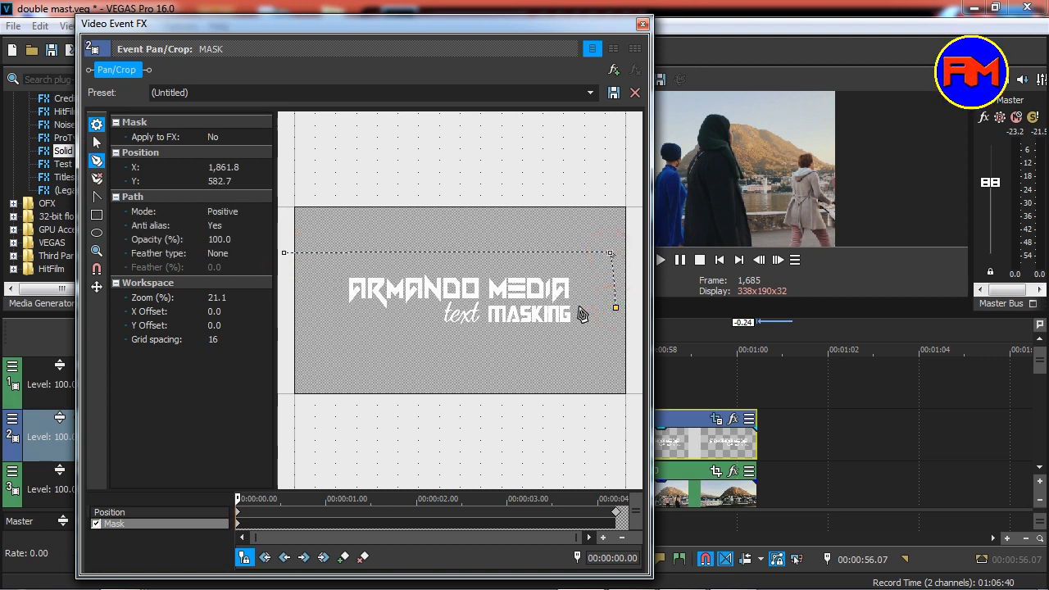
{"action": "scroll", "coordinate": [587, 270], "scroll_direction": "up", "scroll_amount": 3}
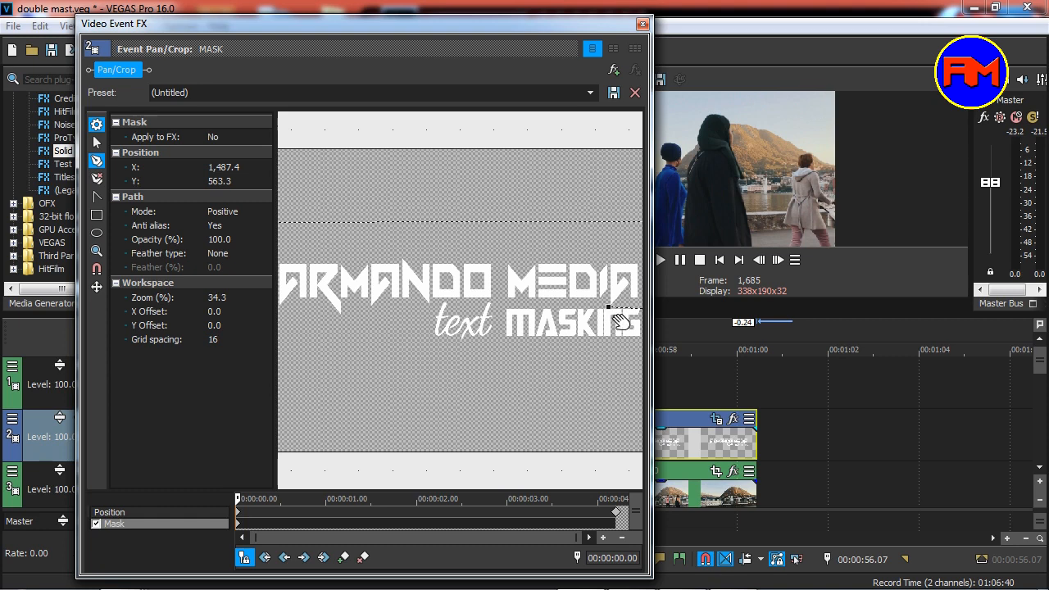
{"action": "left_click_drag", "start_coordinate": [620, 321], "coordinate": [627, 322]}
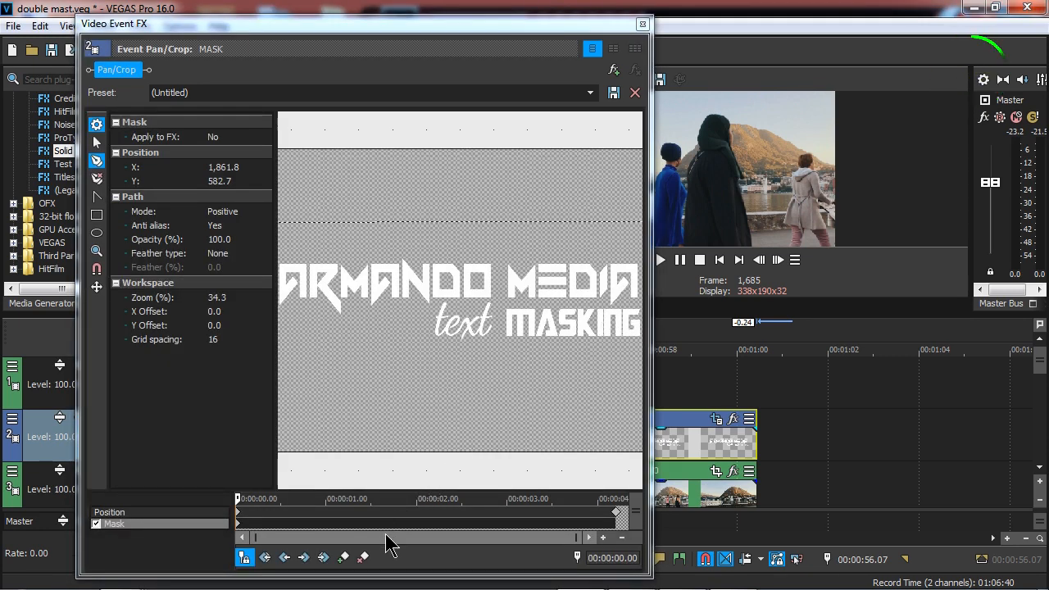
{"action": "left_click_drag", "start_coordinate": [391, 545], "coordinate": [466, 545]}
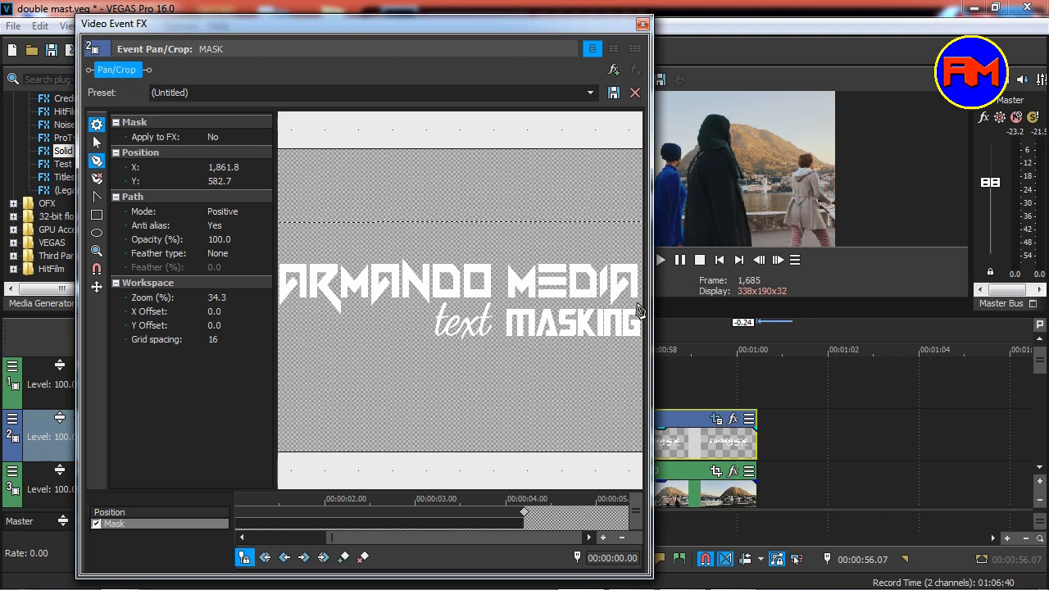
{"action": "left_click_drag", "start_coordinate": [638, 309], "coordinate": [603, 322]}
{"action": "scroll", "coordinate": [603, 324], "scroll_direction": "down", "scroll_amount": 2}
{"action": "scroll", "coordinate": [587, 322], "scroll_direction": "up", "scroll_amount": 2}
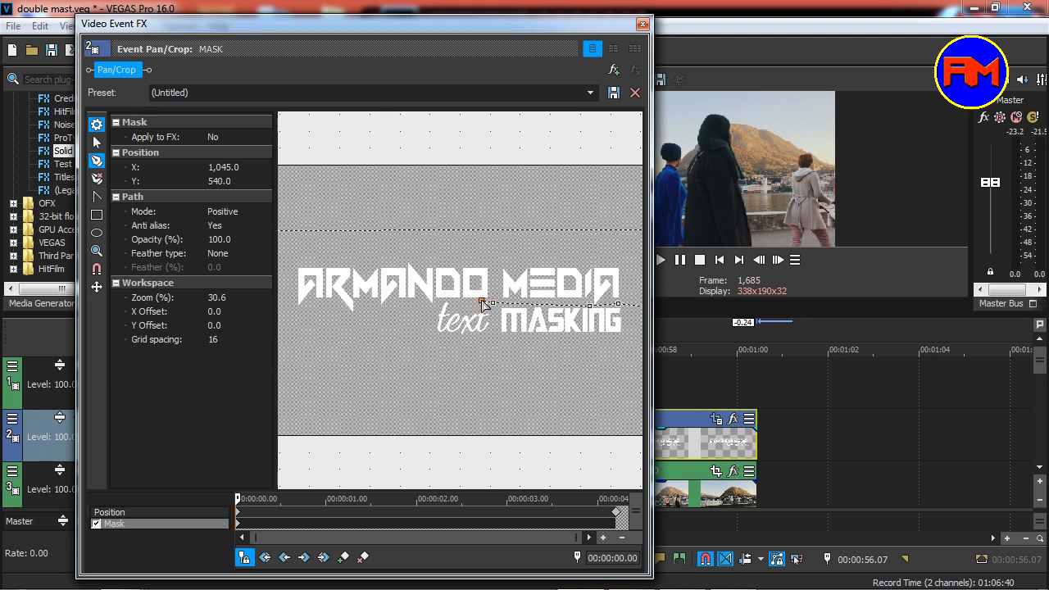
{"action": "left_click", "coordinate": [443, 306]}
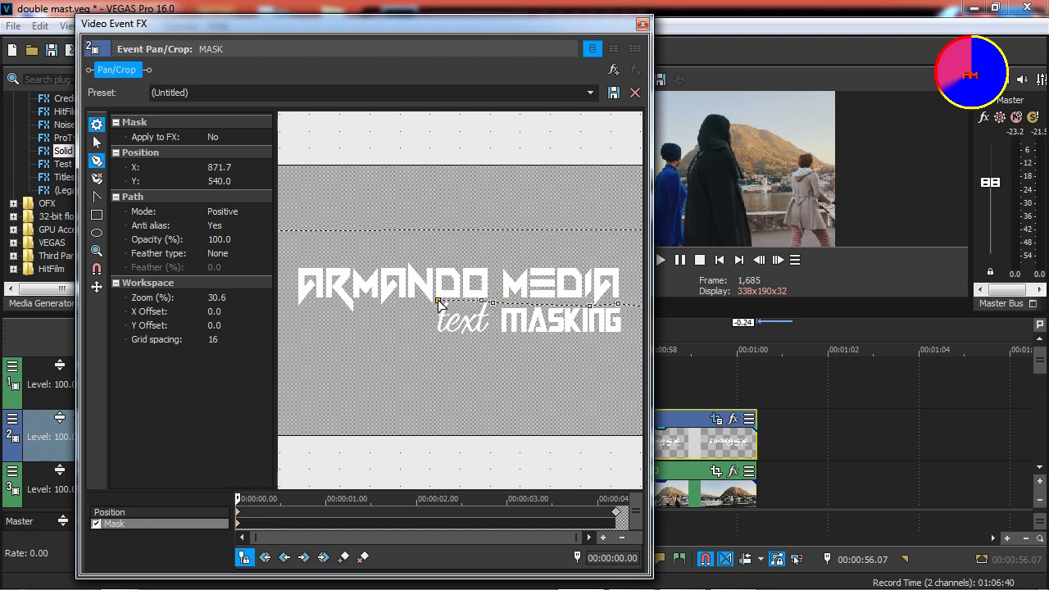
{"action": "left_click", "coordinate": [429, 315]}
{"action": "scroll", "coordinate": [410, 348], "scroll_direction": "down", "scroll_amount": 4}
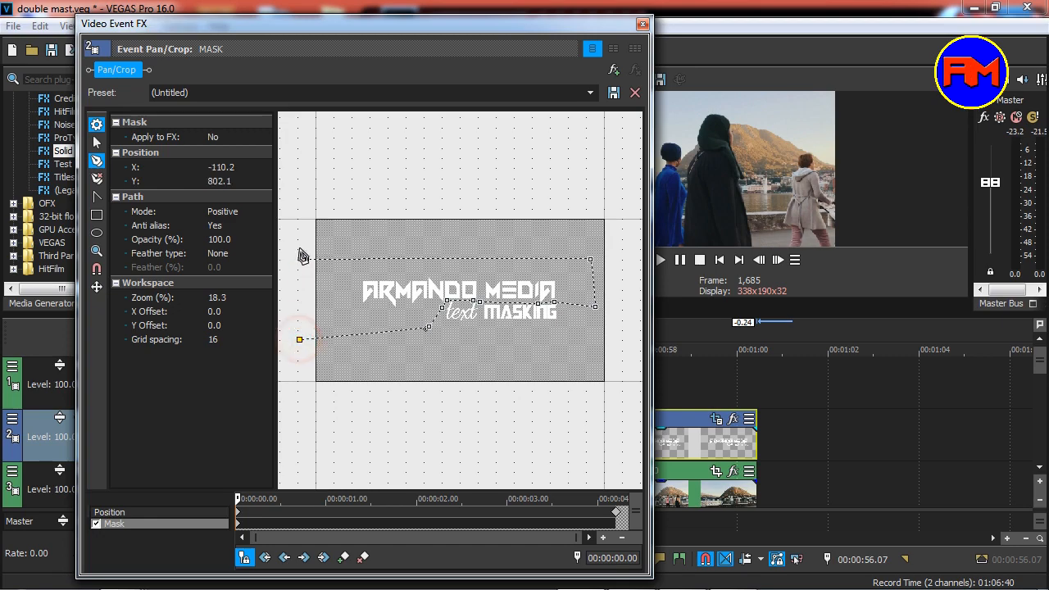
{"action": "left_click", "coordinate": [306, 261]}
{"action": "scroll", "coordinate": [529, 352], "scroll_direction": "up", "scroll_amount": 6}
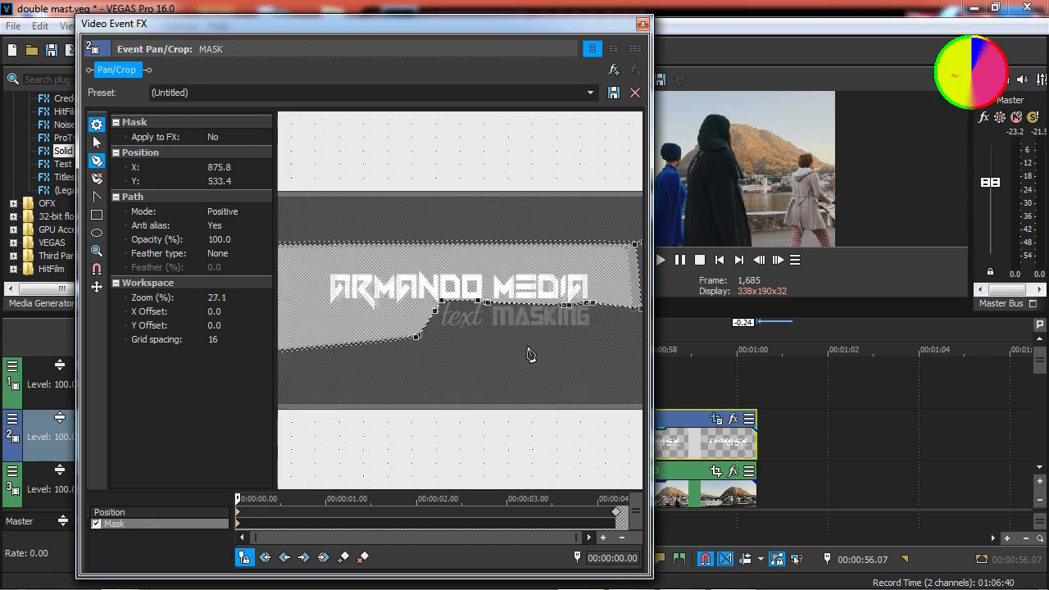
- Play the masked MASK event from its start to check the "ARMANDO MEDIA" animation, keeping its Pan/Crop settings open
{"action": "left_click_drag", "start_coordinate": [585, 24], "coordinate": [278, 118]}
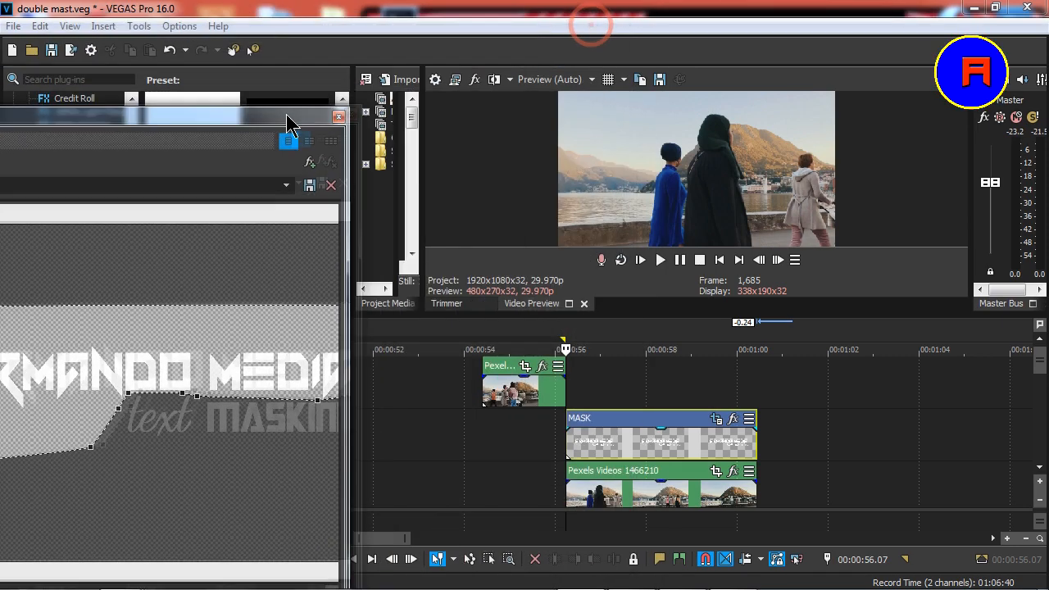
{"action": "left_click", "coordinate": [567, 440]}
{"action": "key", "text": "space"}
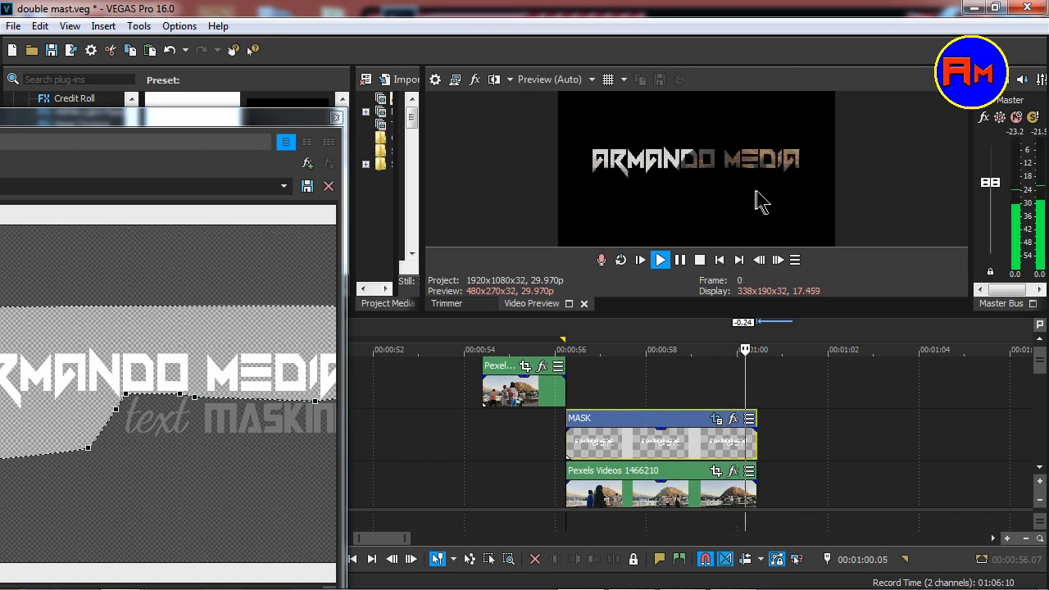
{"action": "key", "text": "space"}
{"action": "left_click_drag", "start_coordinate": [135, 121], "coordinate": [284, 9]}
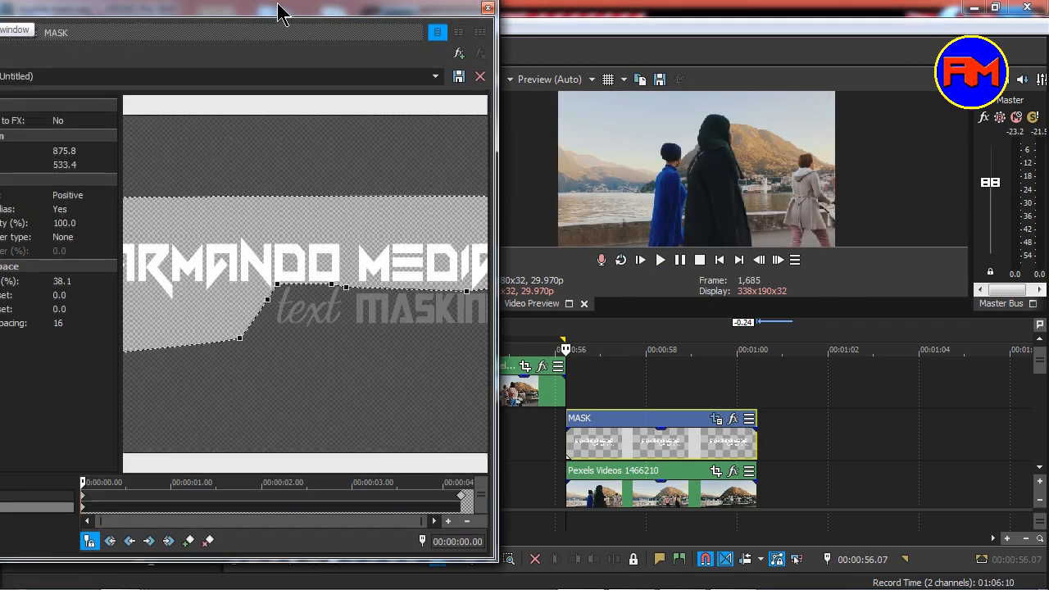
- Add mask keyframes at 00:00:02.10 and 00:00:02.20 in the MASK event's Pan/Crop timeline
{"action": "left_click_drag", "start_coordinate": [84, 481], "coordinate": [292, 486]}
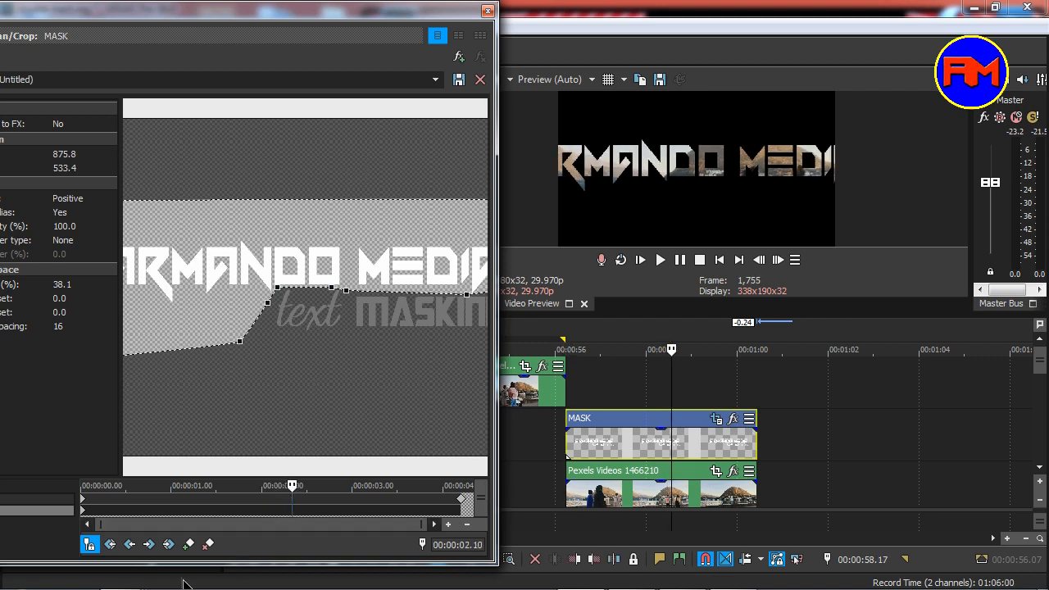
{"action": "left_click", "coordinate": [189, 546]}
{"action": "left_click_drag", "start_coordinate": [204, 20], "coordinate": [334, 21]}
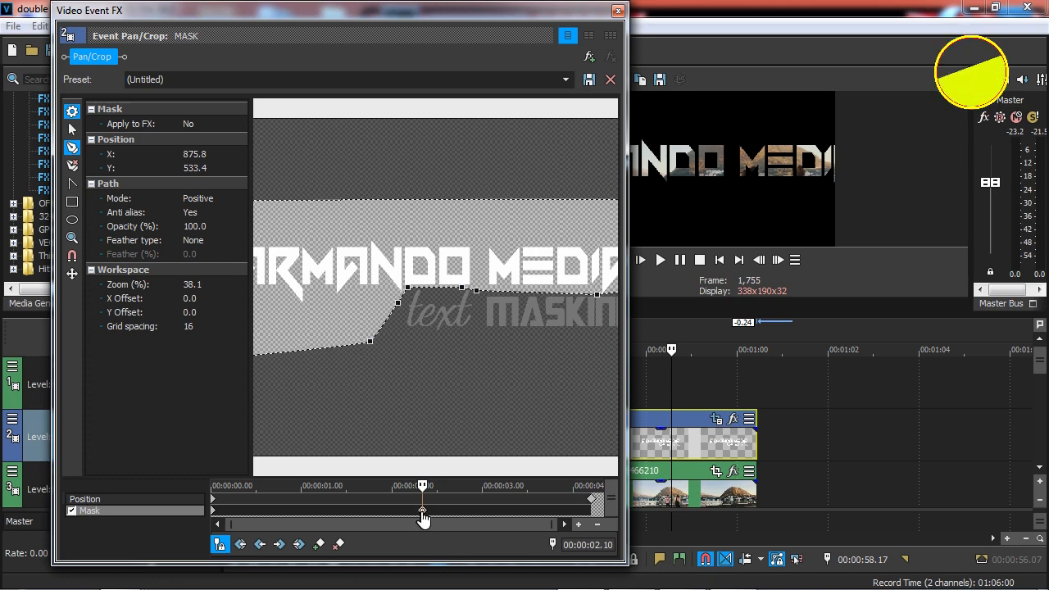
{"action": "left_click", "coordinate": [111, 500]}
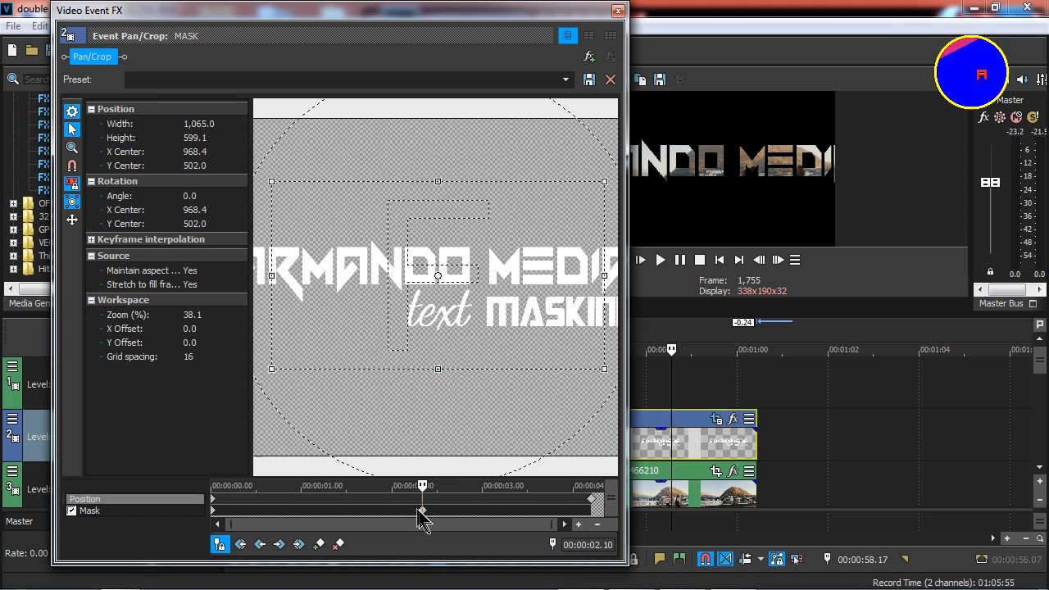
{"action": "left_click", "coordinate": [107, 512]}
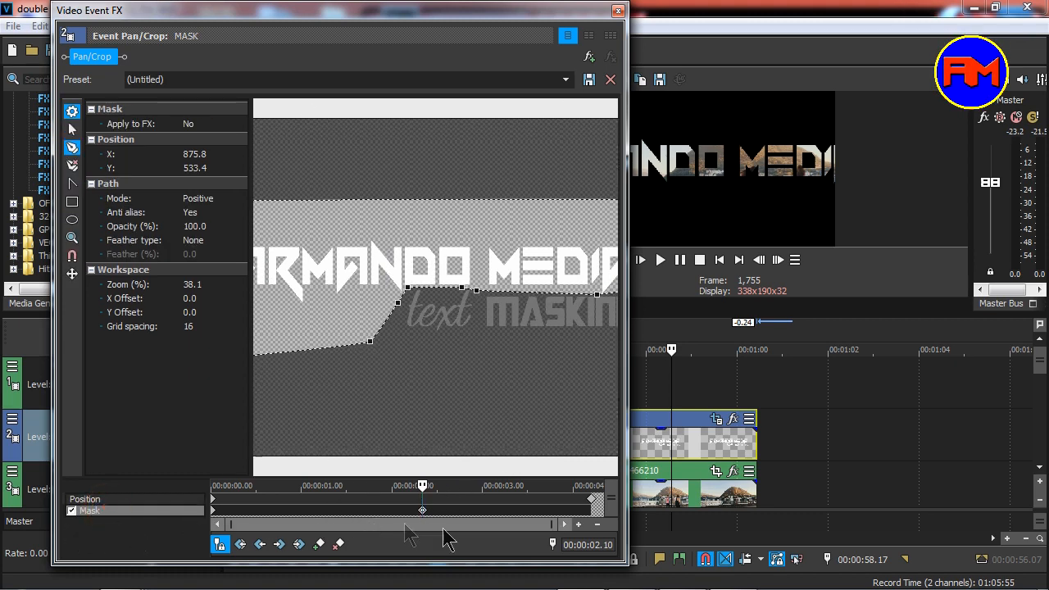
{"action": "left_click_drag", "start_coordinate": [421, 486], "coordinate": [452, 486]}
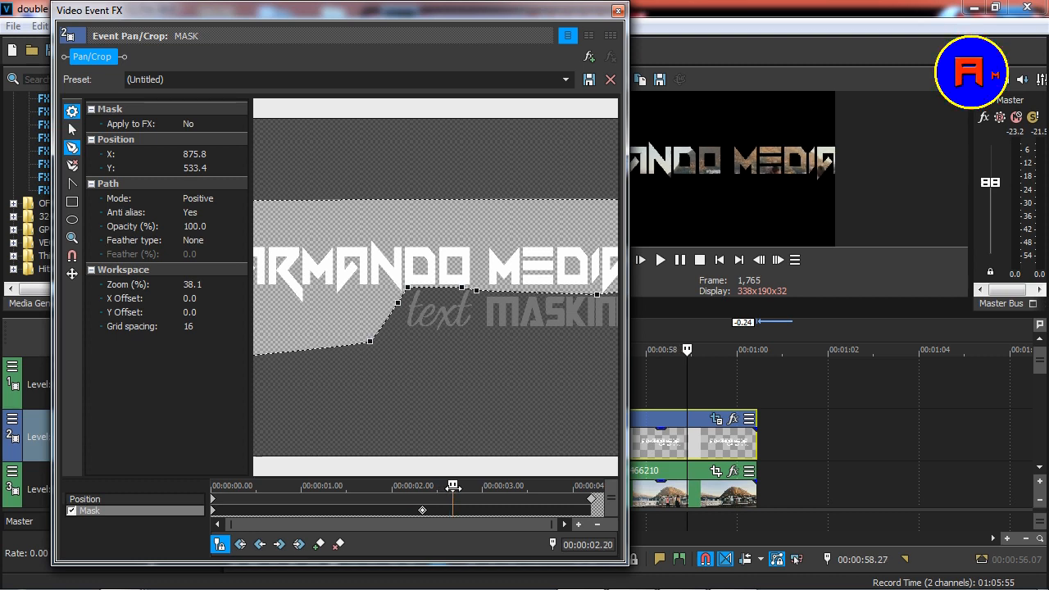
{"action": "left_click", "coordinate": [320, 545]}
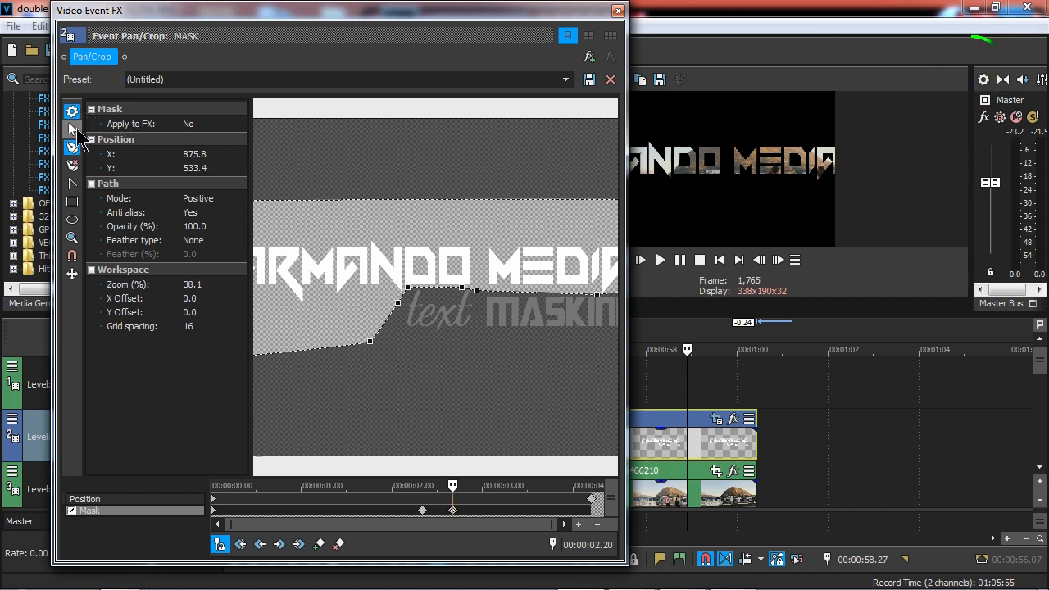
- Reshape the mask path at 00:00:02.20 by moving its lower-edge anchors below and around the word "text" to include it
{"action": "left_click", "coordinate": [72, 130]}
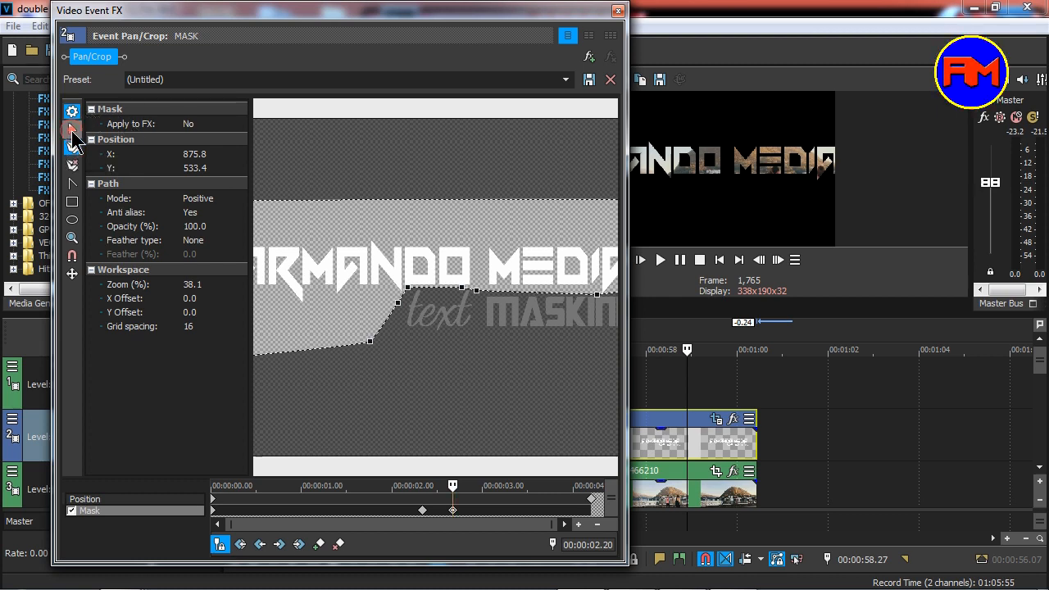
{"action": "left_click", "coordinate": [398, 302]}
{"action": "left_click", "coordinate": [397, 305]}
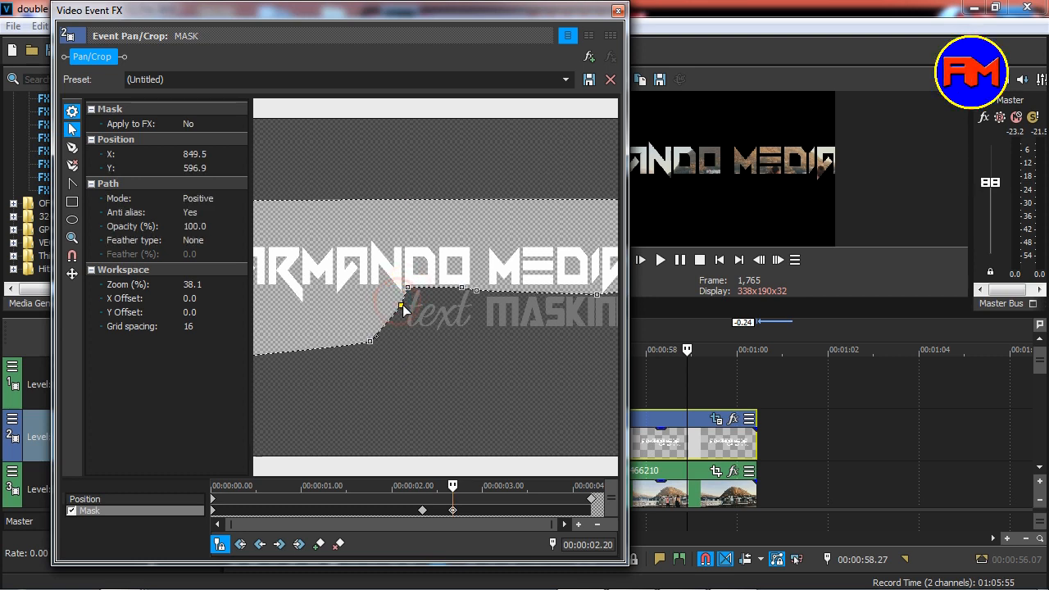
{"action": "left_click_drag", "start_coordinate": [427, 319], "coordinate": [446, 329]}
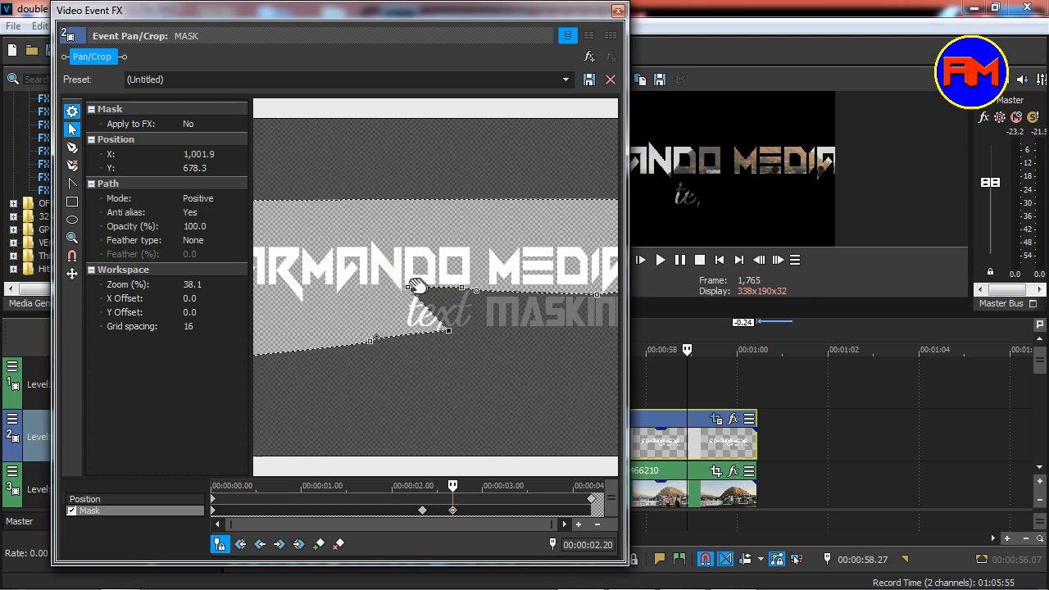
{"action": "left_click_drag", "start_coordinate": [410, 286], "coordinate": [484, 337]}
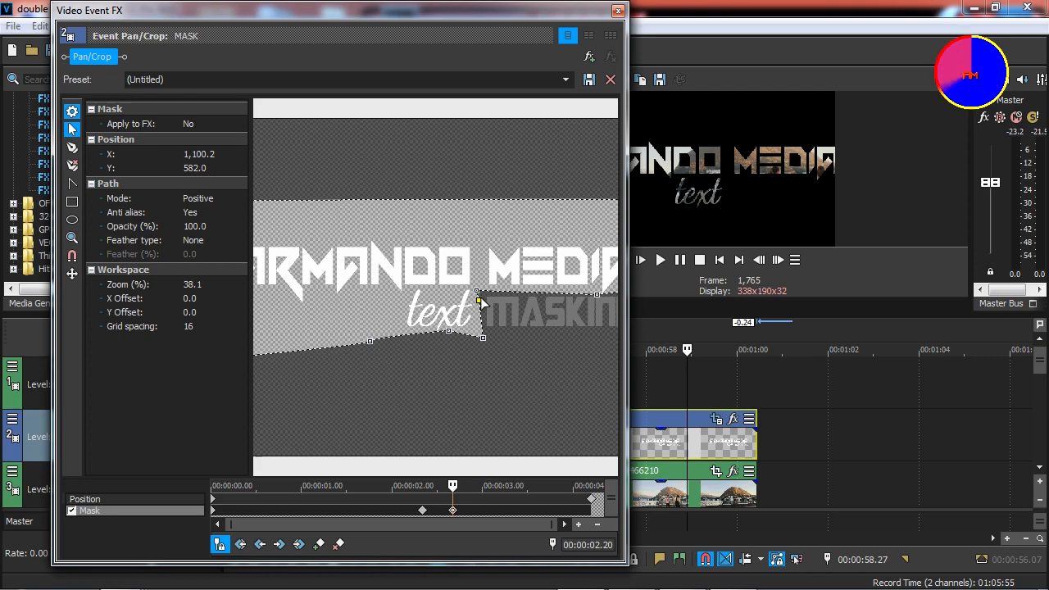
- Play the MASK event from its start to check how the word "text" is revealed
{"action": "left_click_drag", "start_coordinate": [601, 12], "coordinate": [284, 79]}
{"action": "left_click", "coordinate": [562, 434]}
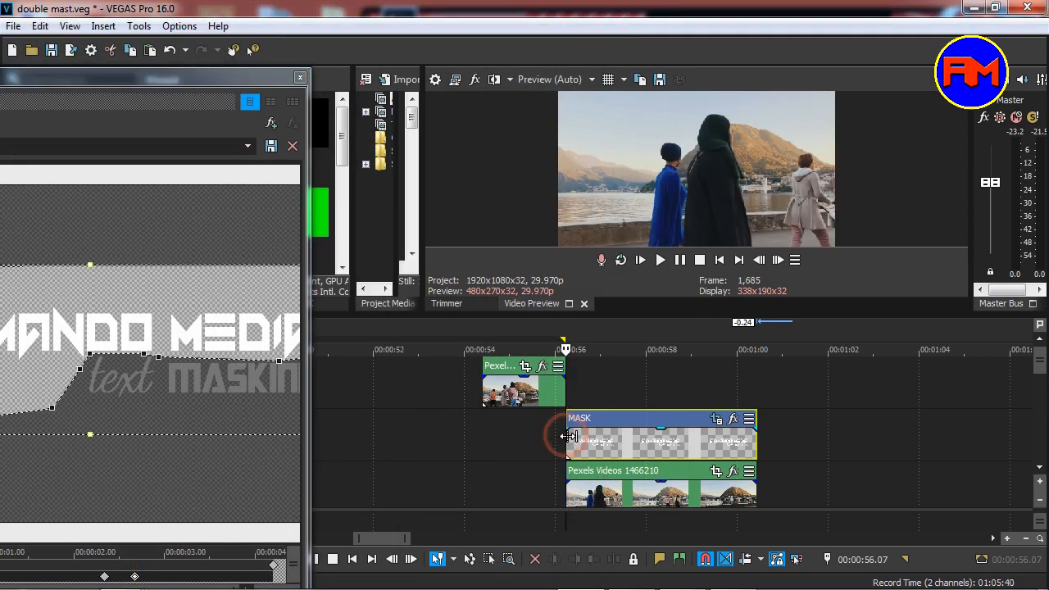
{"action": "key", "text": "space"}
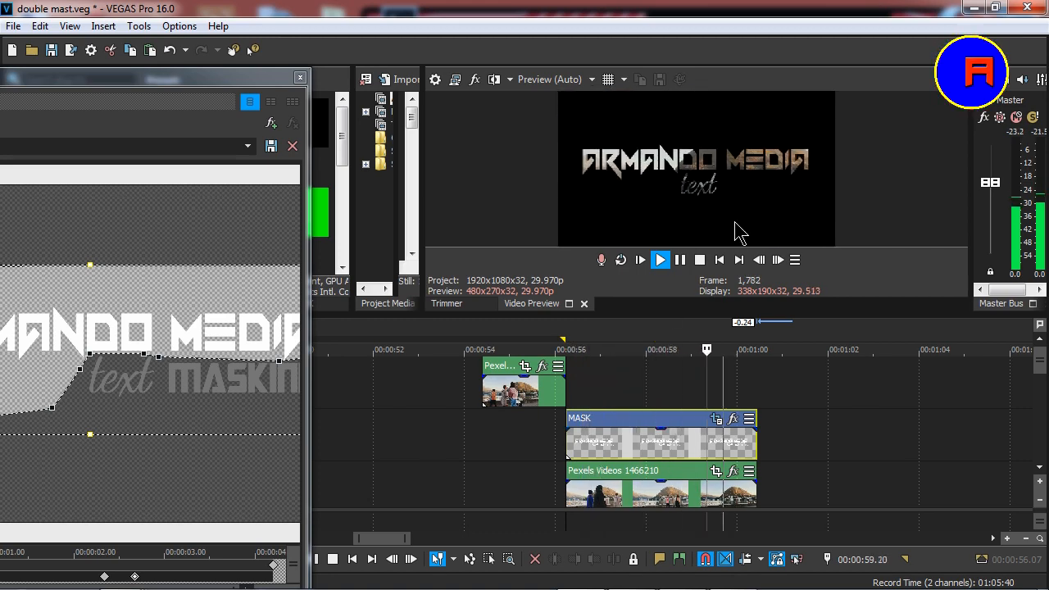
{"action": "key", "text": "space"}
- Add a holding mask keyframe at 00:00:02.27 with the path still excluding "MASKING"
{"action": "left_click_drag", "start_coordinate": [135, 87], "coordinate": [362, 19]}
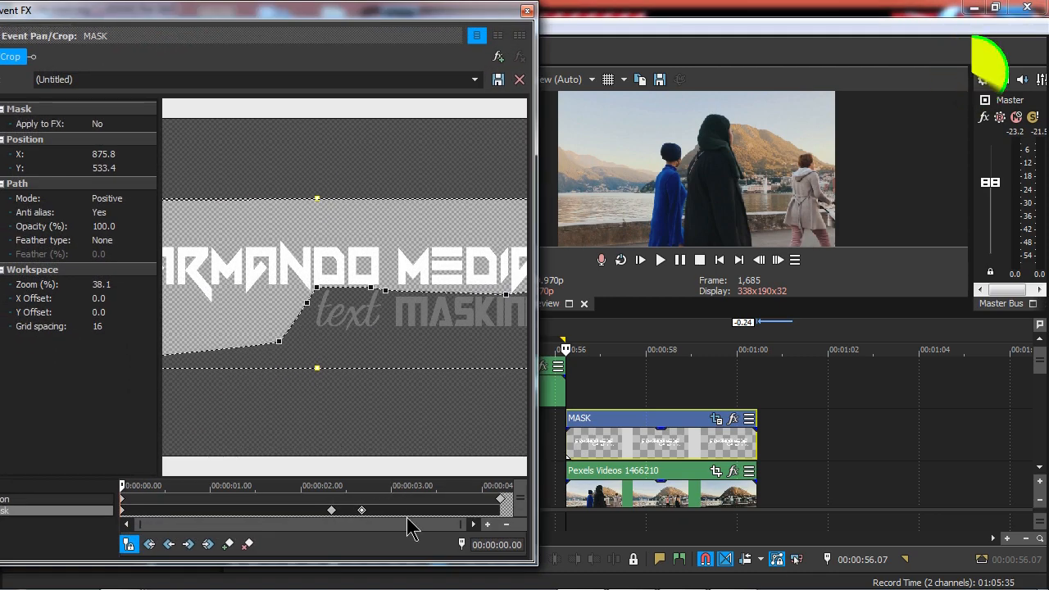
{"action": "left_click", "coordinate": [407, 510]}
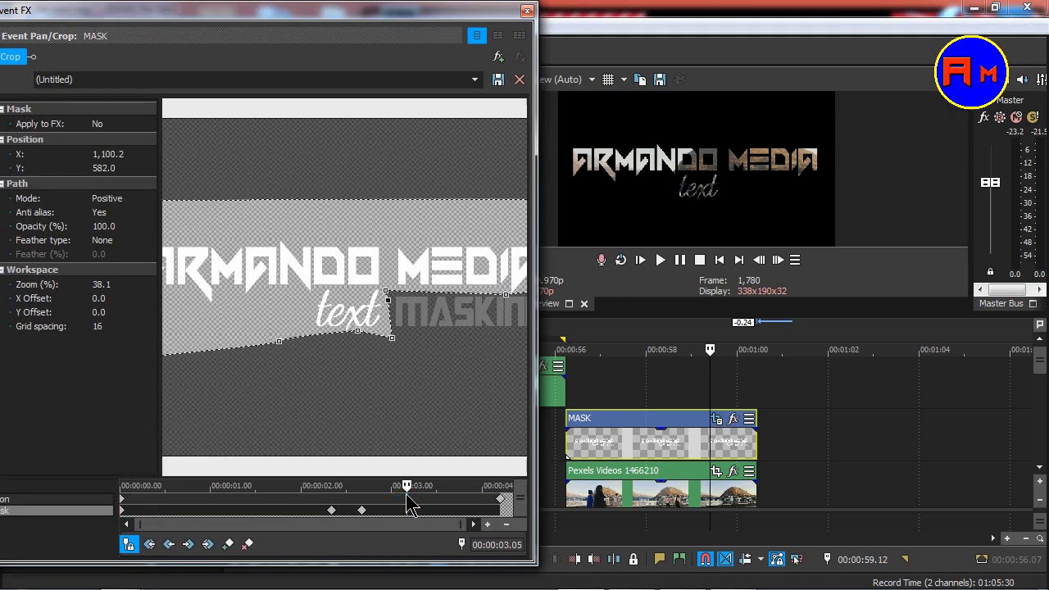
{"action": "left_click", "coordinate": [382, 486]}
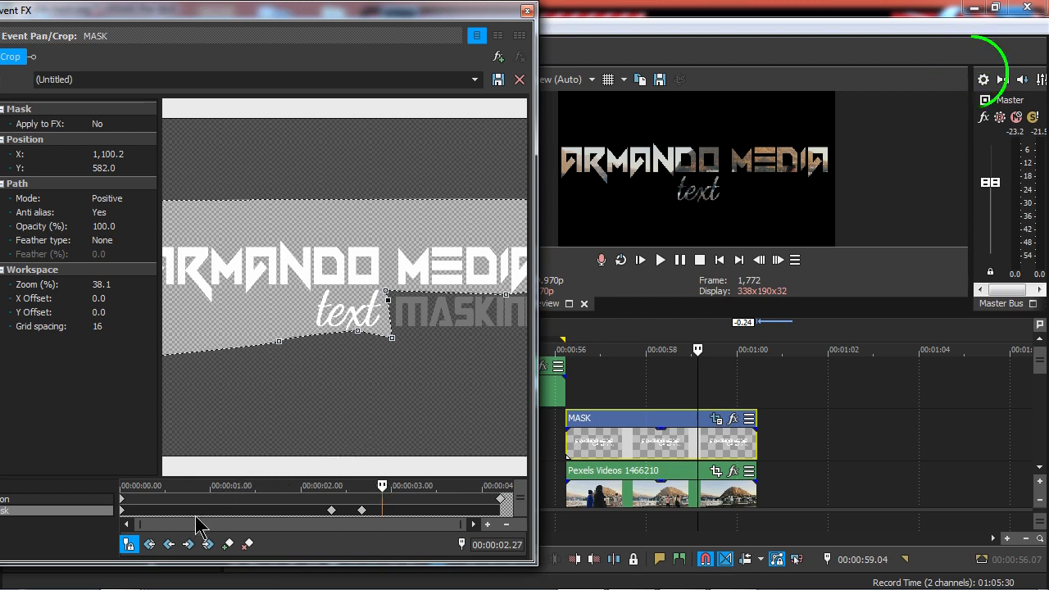
{"action": "left_click", "coordinate": [229, 544]}
- At 00:00:03.07, move the mask path's lower anchors beneath "text MASKING" so the whole line is included
{"action": "left_click_drag", "start_coordinate": [382, 486], "coordinate": [412, 485]}
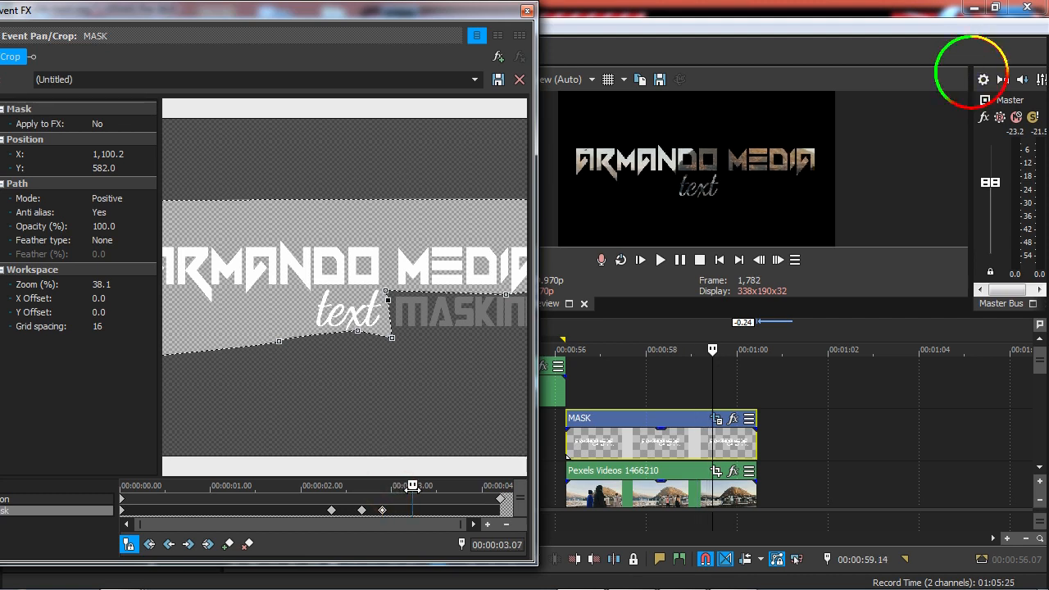
{"action": "left_click_drag", "start_coordinate": [392, 291], "coordinate": [431, 297]}
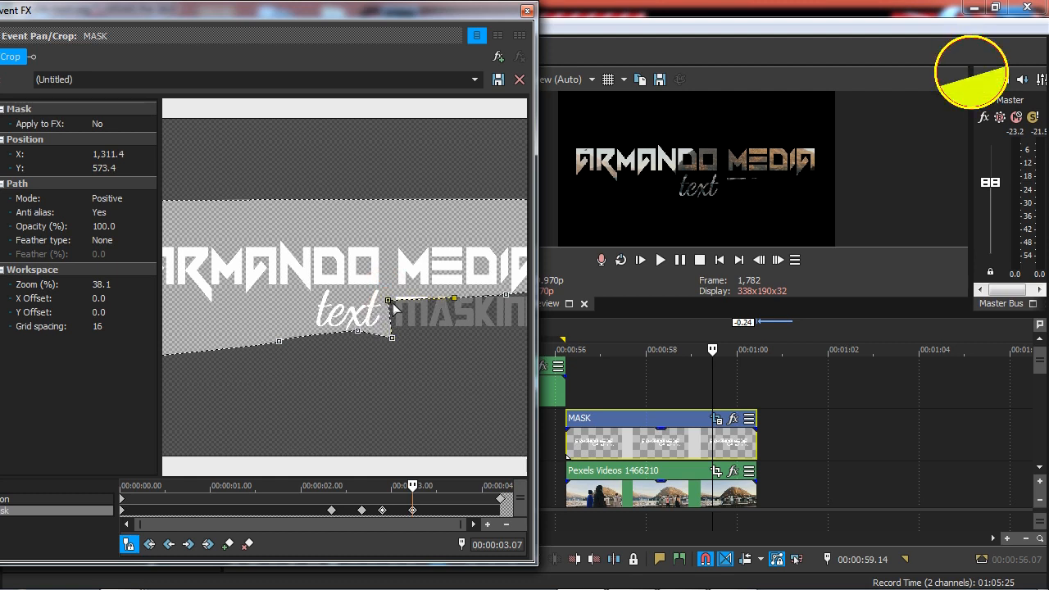
{"action": "left_click_drag", "start_coordinate": [391, 304], "coordinate": [448, 322]}
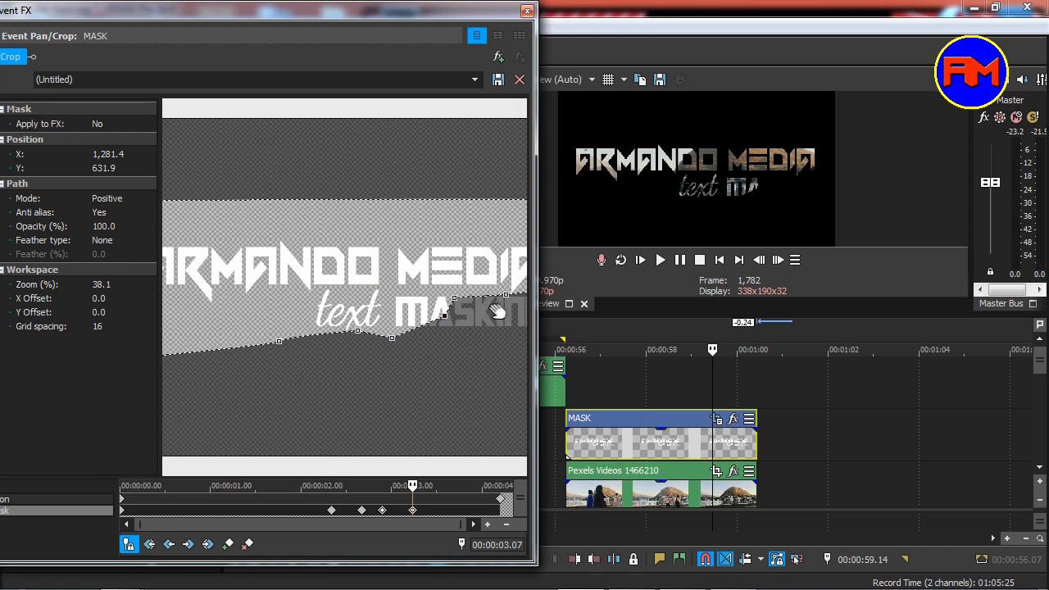
{"action": "left_click_drag", "start_coordinate": [504, 309], "coordinate": [491, 346]}
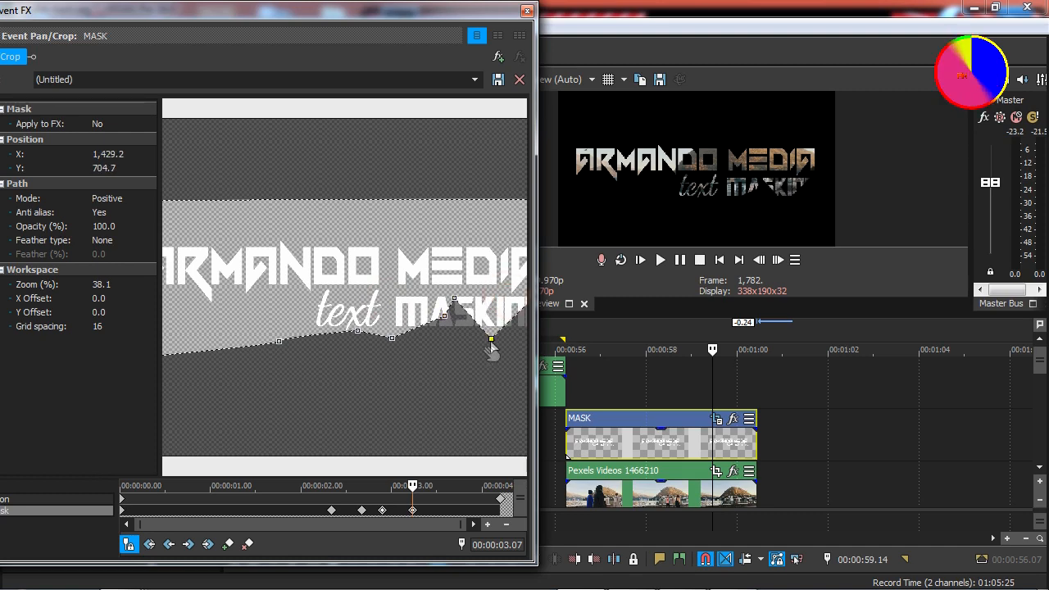
{"action": "scroll", "coordinate": [479, 361], "scroll_direction": "down", "scroll_amount": 4}
{"action": "left_click_drag", "start_coordinate": [459, 293], "coordinate": [479, 336]}
{"action": "left_click_drag", "start_coordinate": [410, 295], "coordinate": [356, 332]}
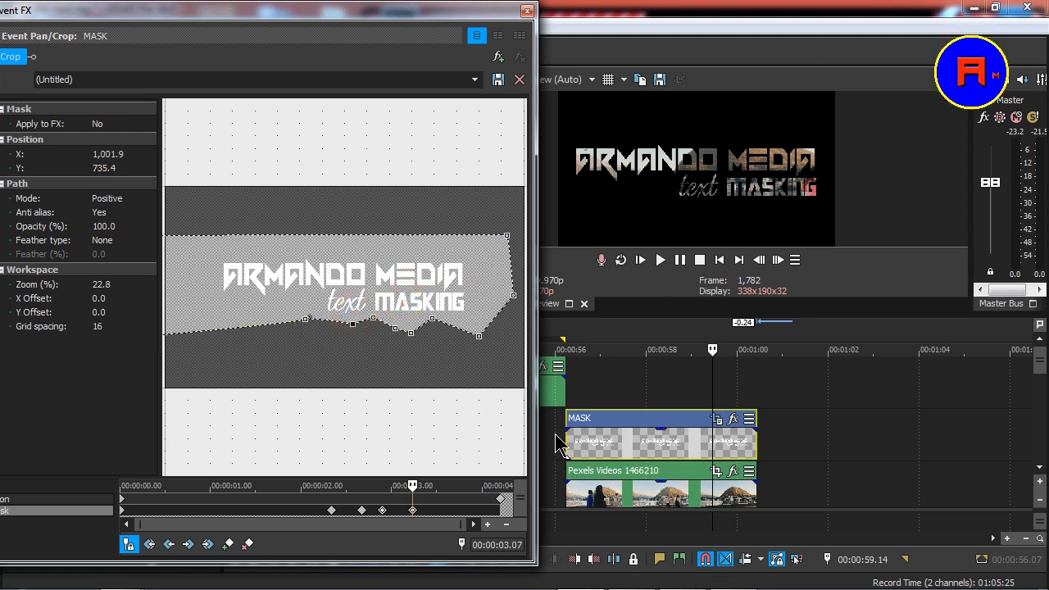
- Play the MASK event from its start to check the full text reveal sequence
{"action": "left_click", "coordinate": [566, 435]}
{"action": "key", "text": "space"}
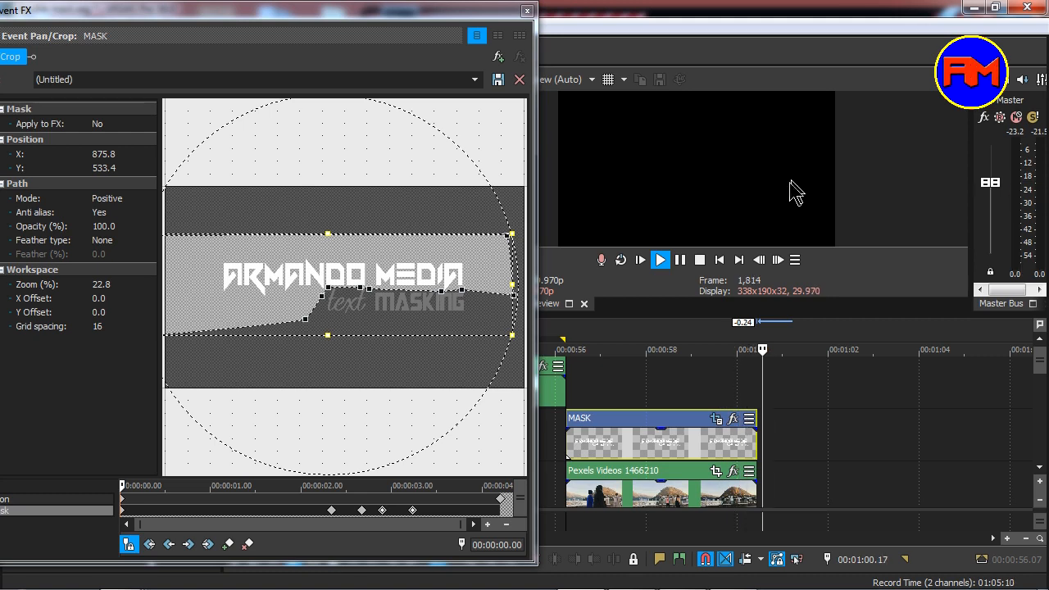
{"action": "key", "text": "space"}
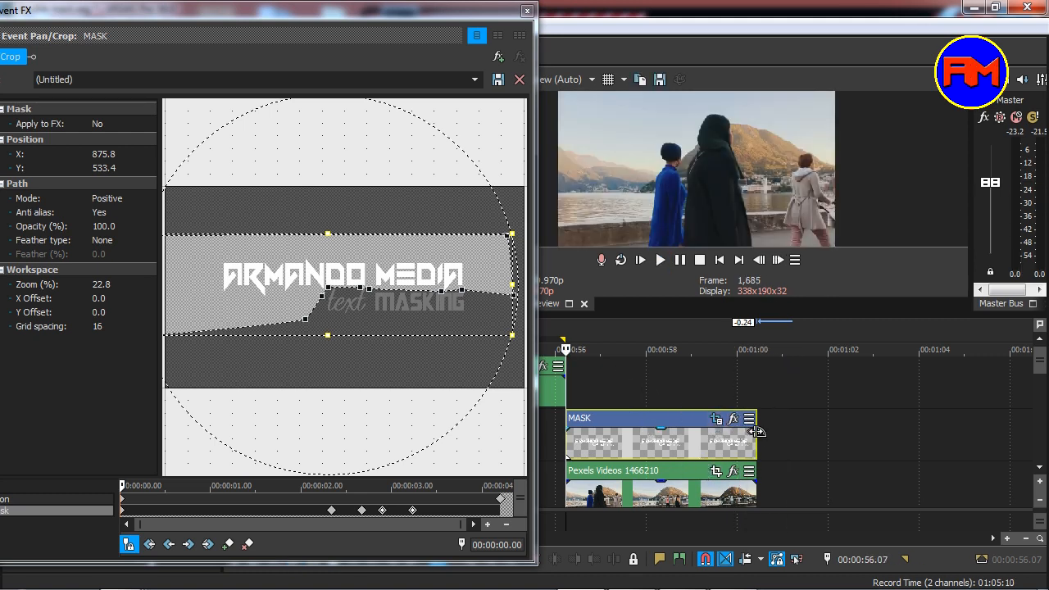
- Add a short fade-out to the end of the MASK event, preview it, and close the Pan/Crop window
{"action": "left_click_drag", "start_coordinate": [755, 431], "coordinate": [733, 431]}
{"action": "key", "text": "space"}
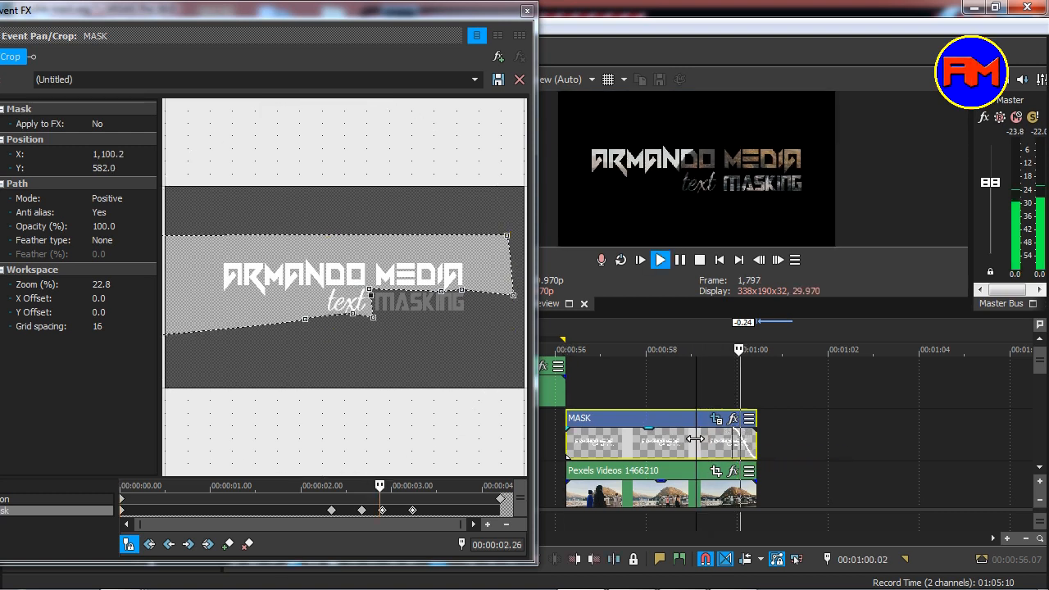
{"action": "key", "text": "space"}
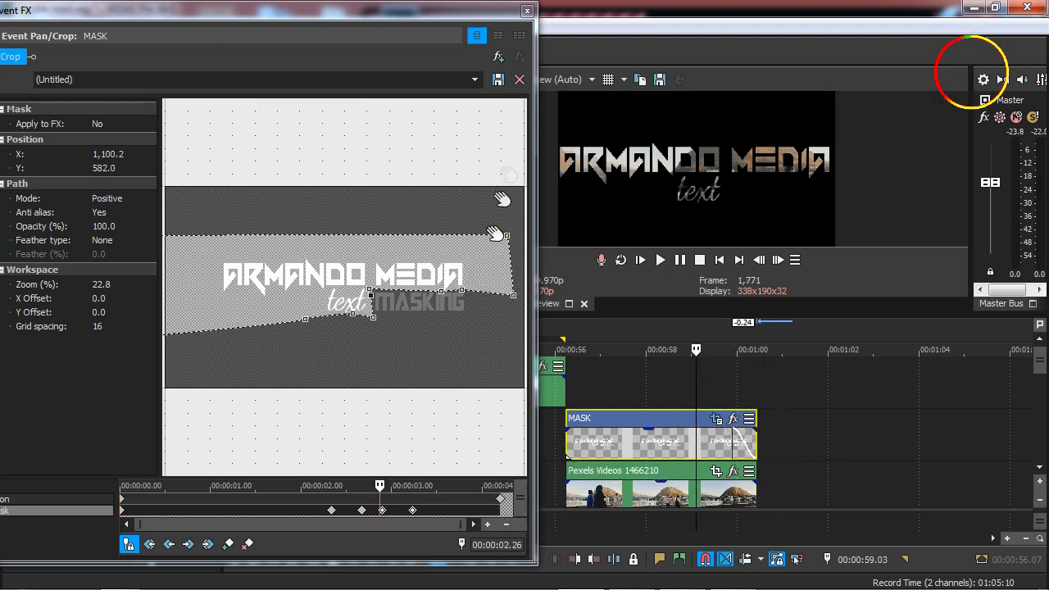
{"action": "left_click", "coordinate": [527, 11]}
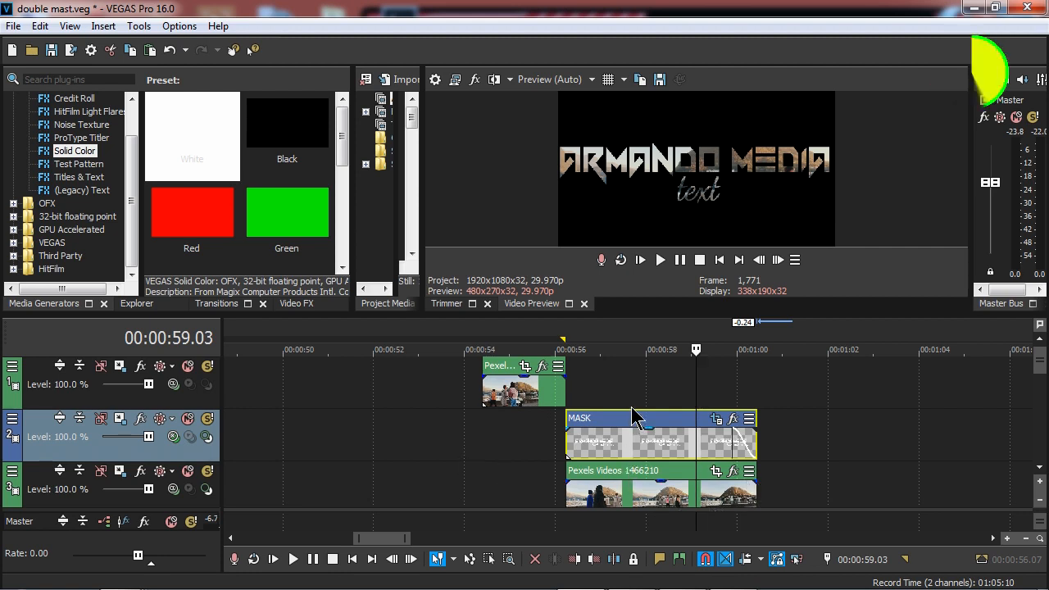
{"action": "left_click", "coordinate": [484, 389]}
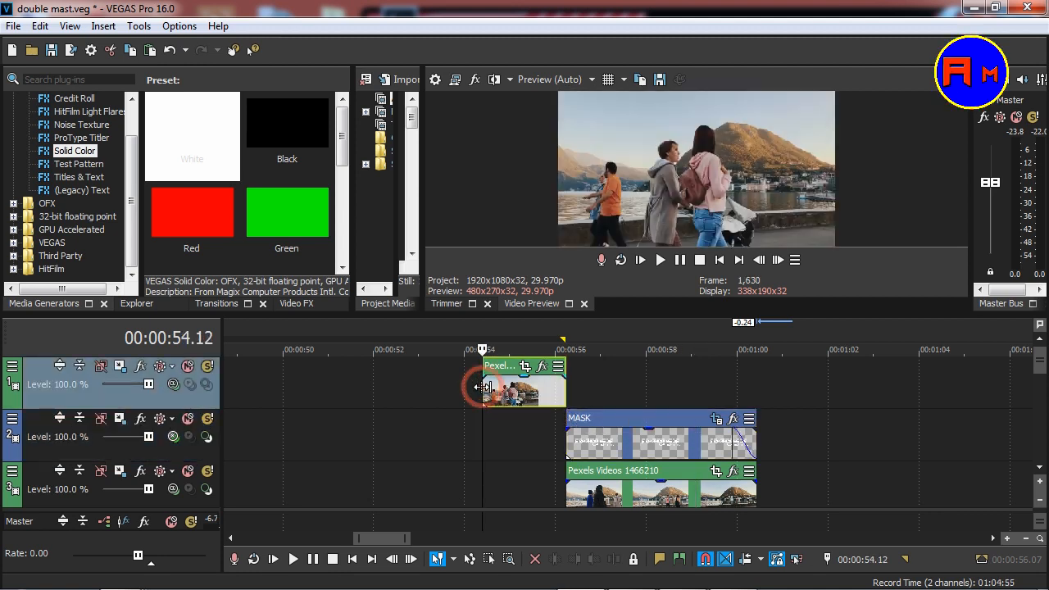
{"action": "scroll", "coordinate": [597, 398], "scroll_direction": "down", "scroll_amount": 3}
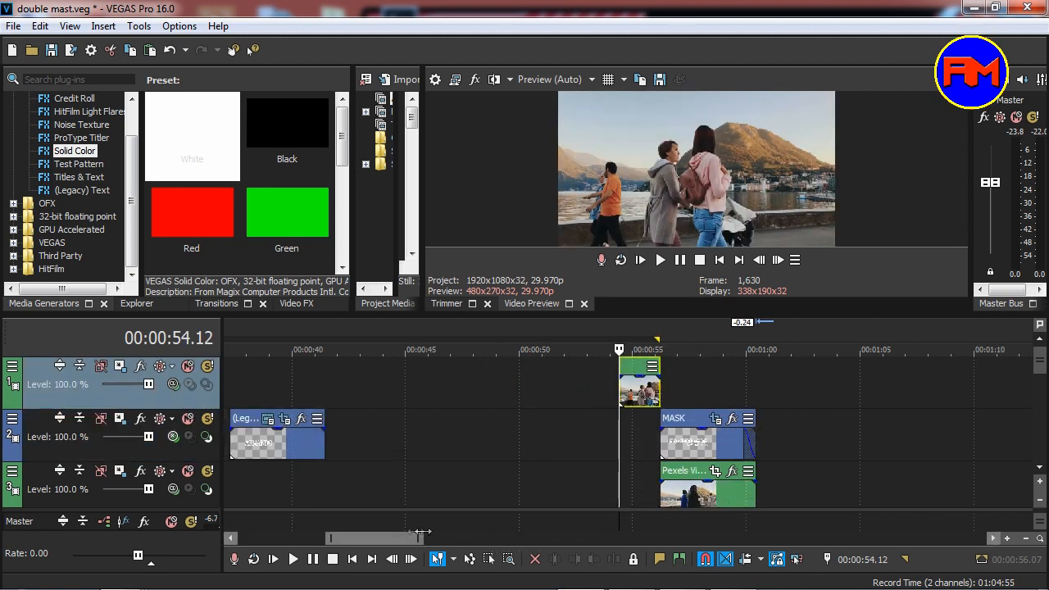
{"action": "left_click", "coordinate": [632, 391]}
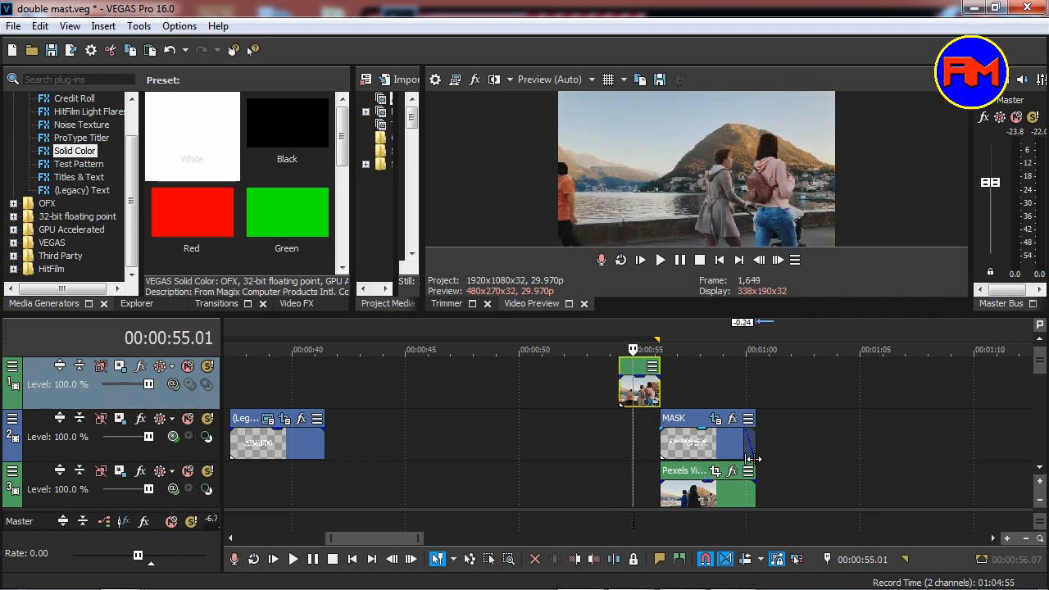
{"action": "left_click", "coordinate": [694, 444]}
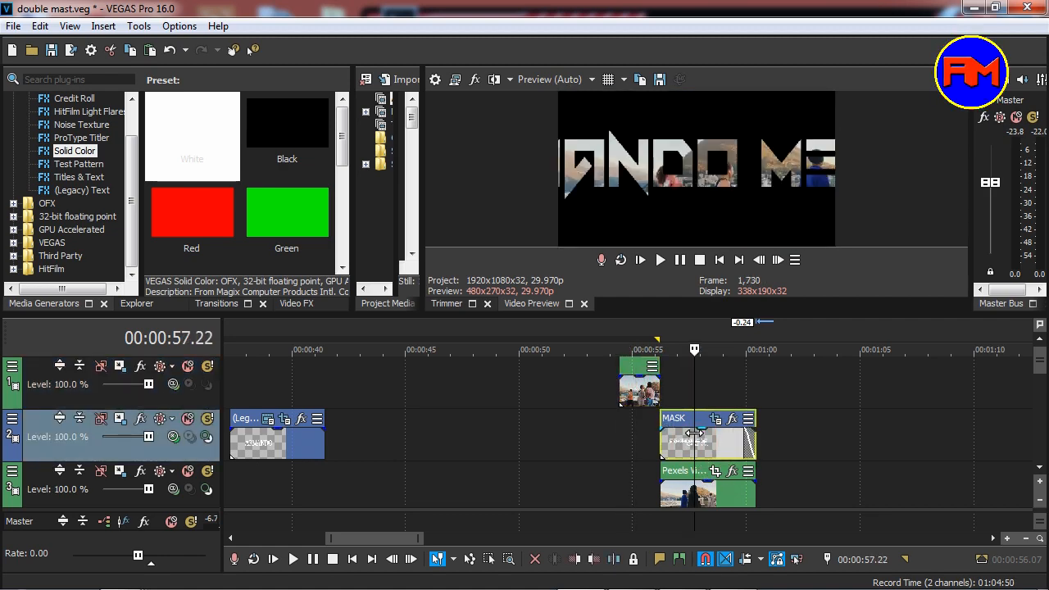
{"action": "scroll", "coordinate": [694, 434], "scroll_direction": "up", "scroll_amount": 5}
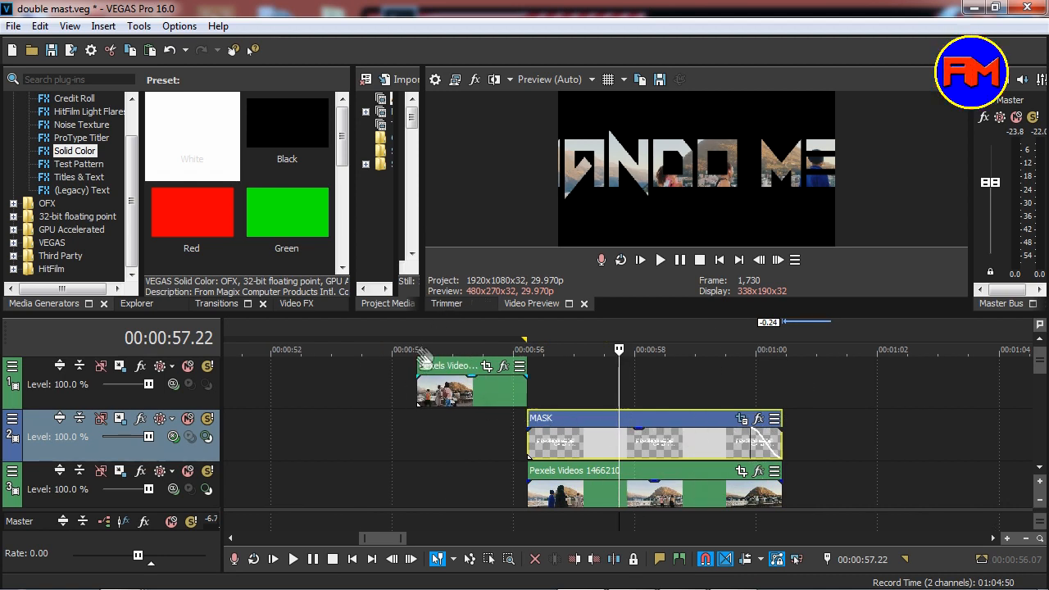
- Set the loop region from the first Pexels clip's start at 00:00:54.12 to the MASK event's end at 00:01:00.13 and select it
{"action": "left_click", "coordinate": [416, 386]}
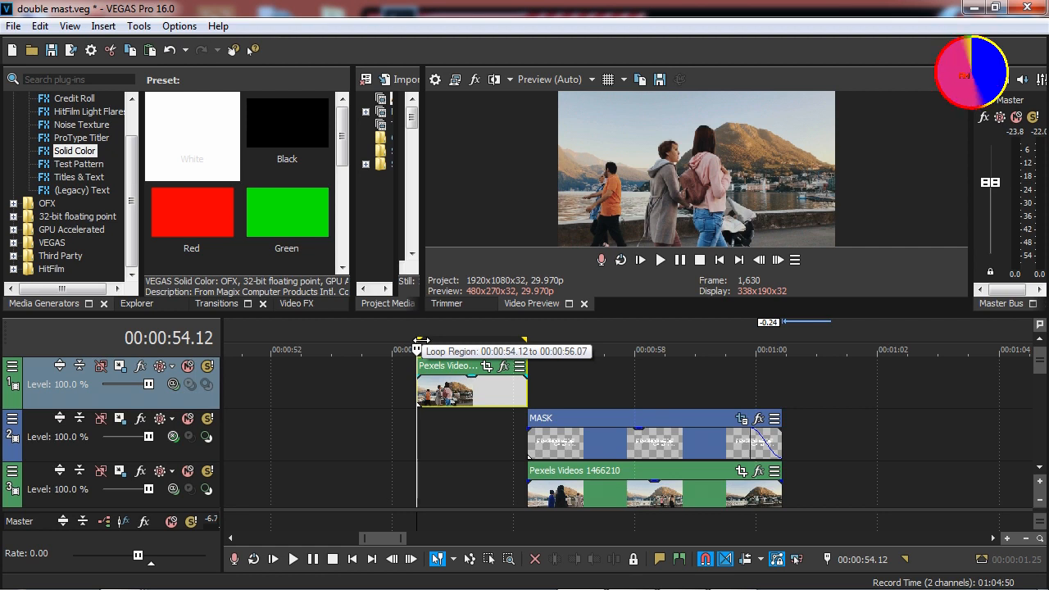
{"action": "left_click", "coordinate": [783, 451]}
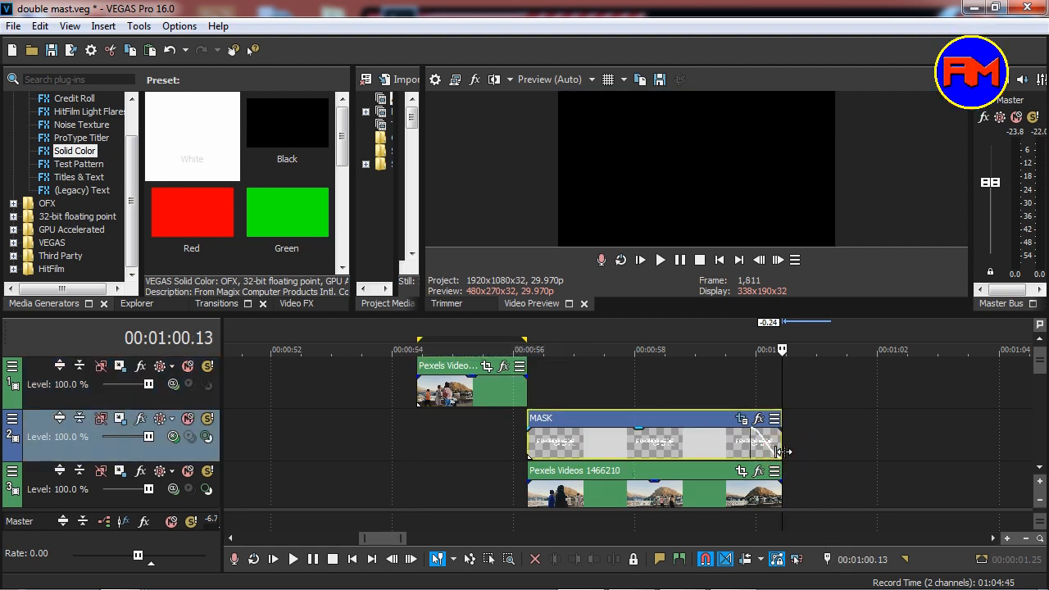
{"action": "key", "text": "o"}
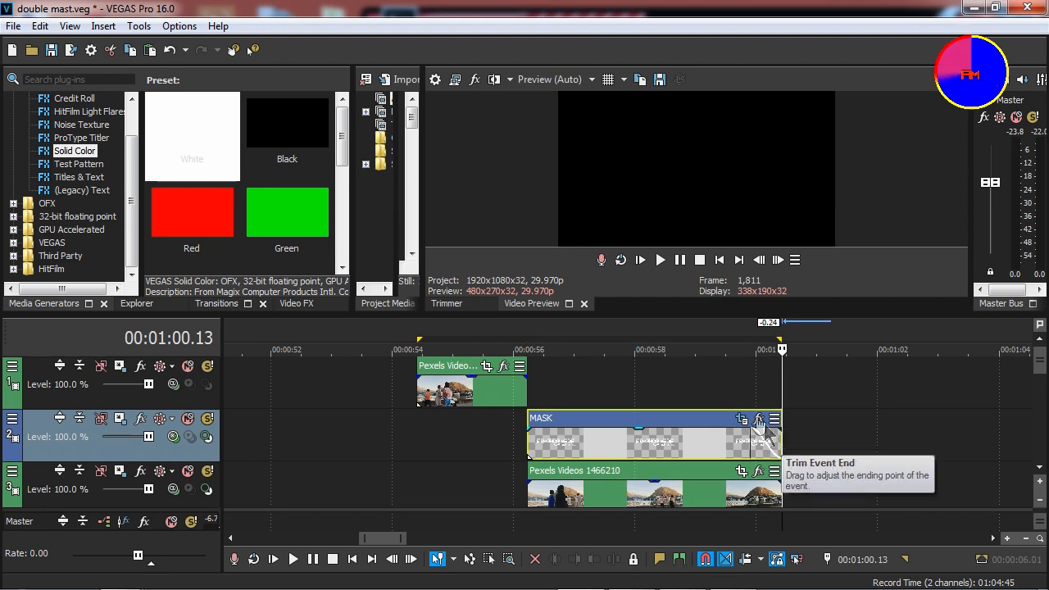
{"action": "double_click", "coordinate": [731, 340]}
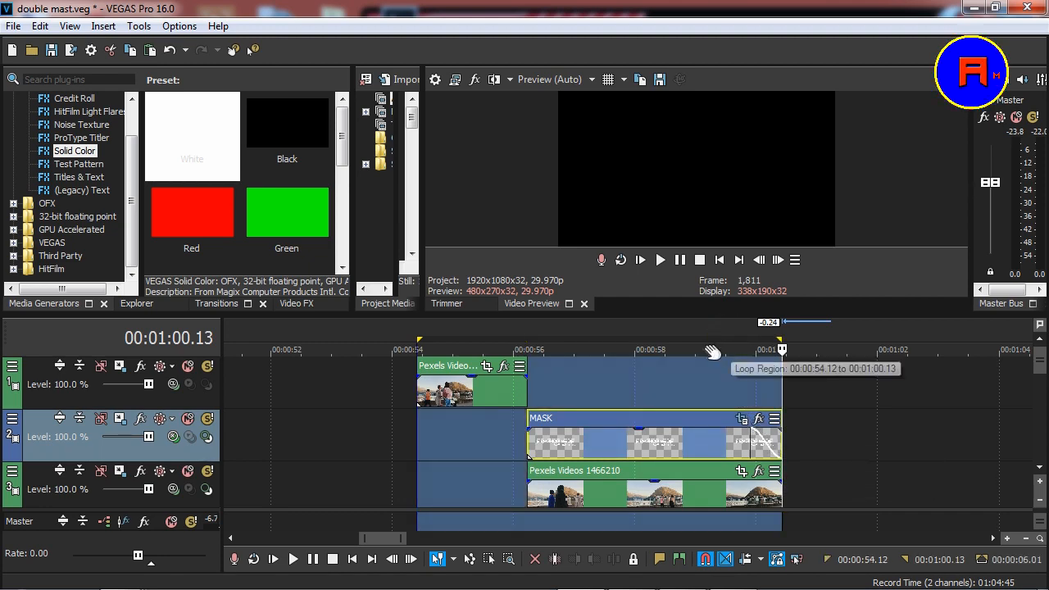
{"action": "scroll", "coordinate": [715, 386], "scroll_direction": "down", "scroll_amount": 5}
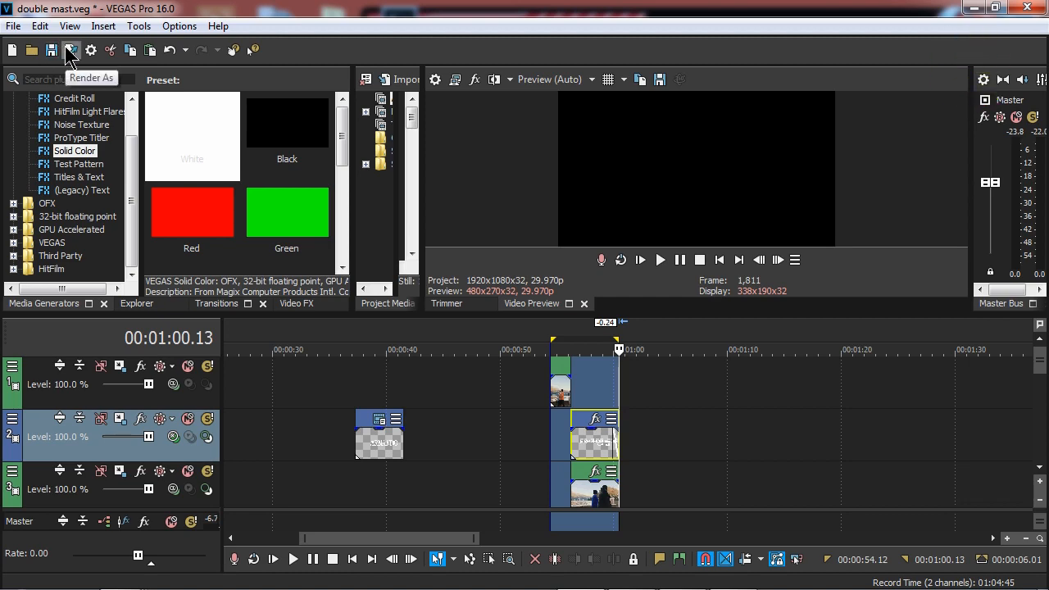
{"action": "left_click", "coordinate": [13, 25]}
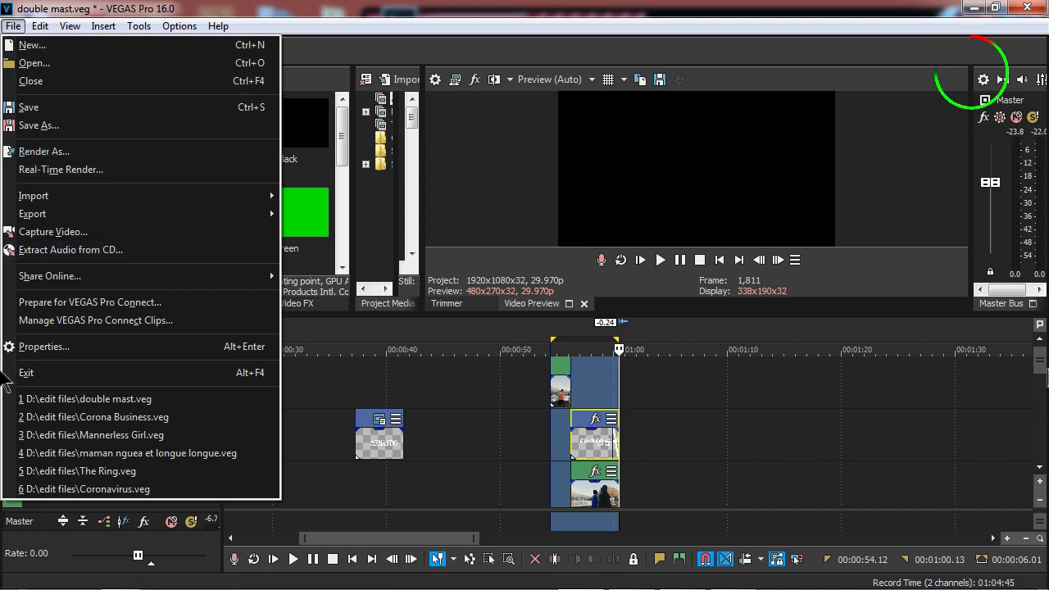
{"action": "left_click", "coordinate": [0, 370]}
{"action": "left_click_drag", "start_coordinate": [1039, 367], "coordinate": [1039, 401]}
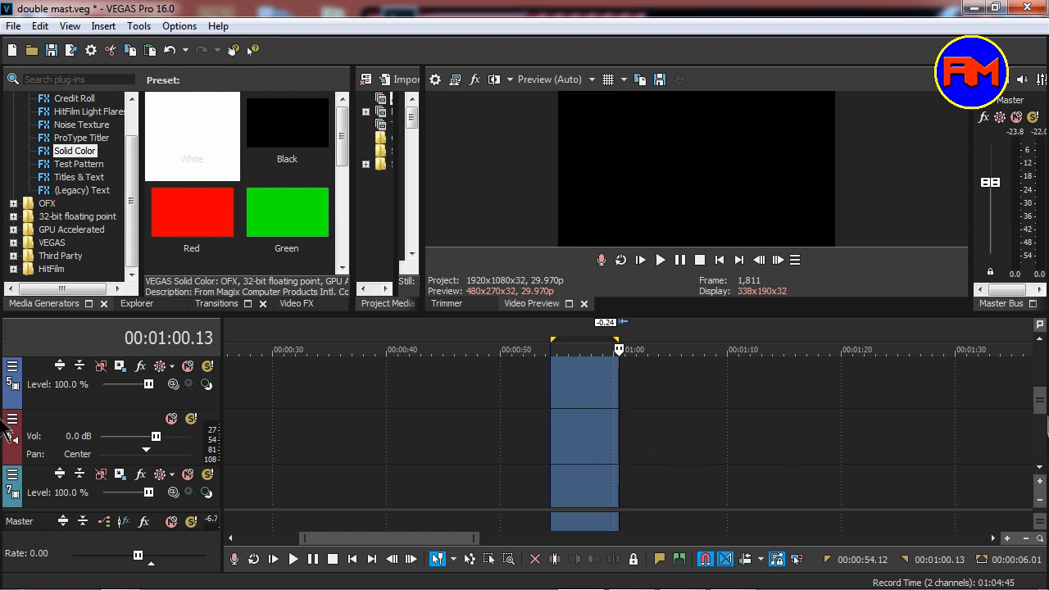
{"action": "scroll", "coordinate": [4, 410], "scroll_direction": "up", "scroll_amount": 3}
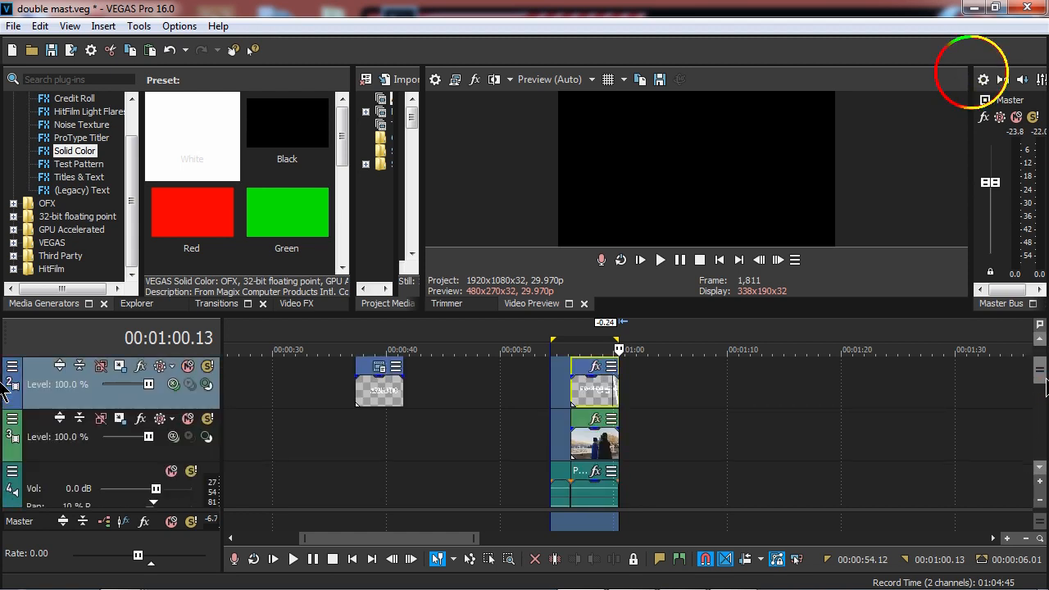
{"action": "scroll", "coordinate": [4, 393], "scroll_direction": "up", "scroll_amount": 1}
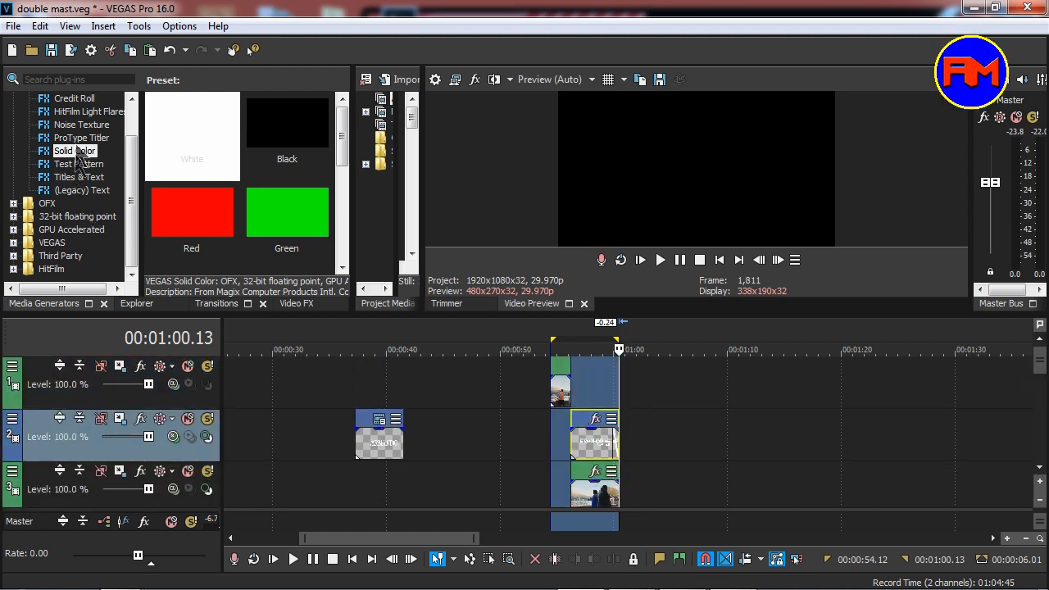
- Render the loop region as double mast.mov using the QuickTime 7 "Alpha channel rend" template
{"action": "left_click", "coordinate": [13, 25]}
{"action": "left_click", "coordinate": [49, 155]}
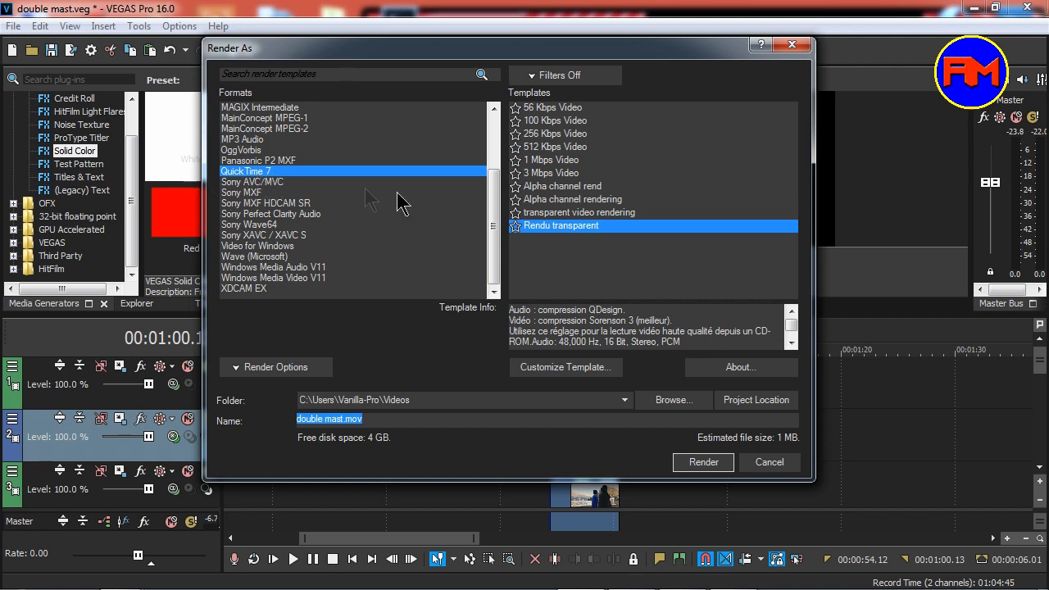
{"action": "left_click", "coordinate": [587, 187]}
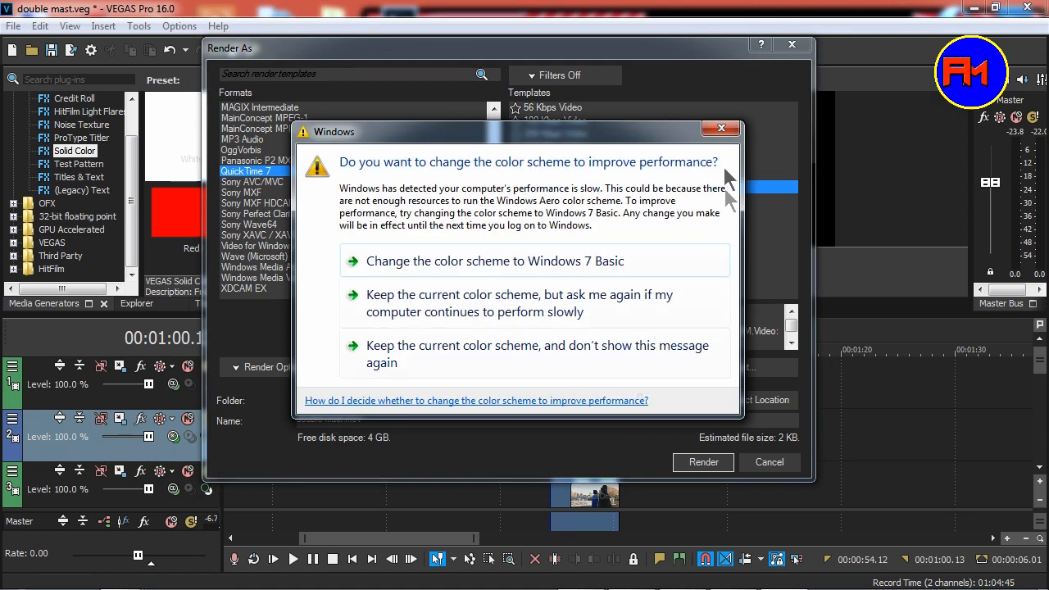
{"action": "left_click", "coordinate": [721, 130]}
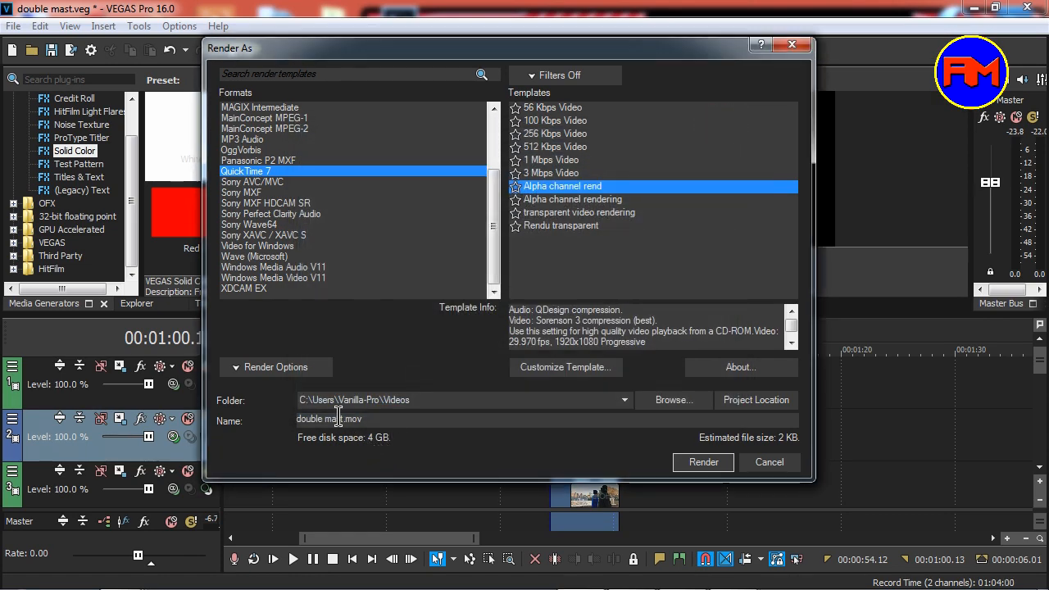
{"action": "double_click", "coordinate": [335, 419]}
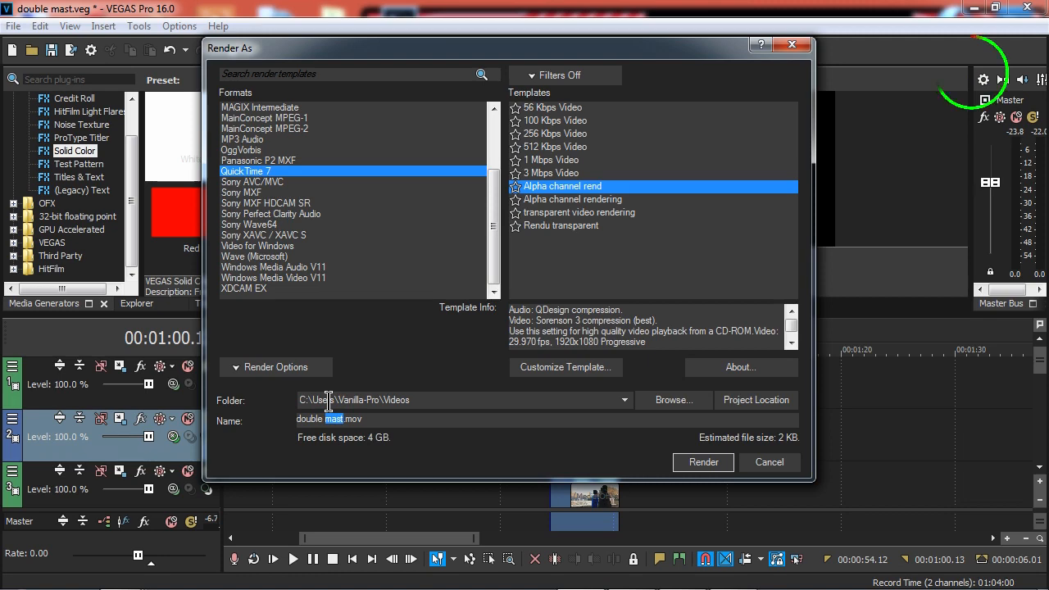
{"action": "left_click", "coordinate": [704, 462]}
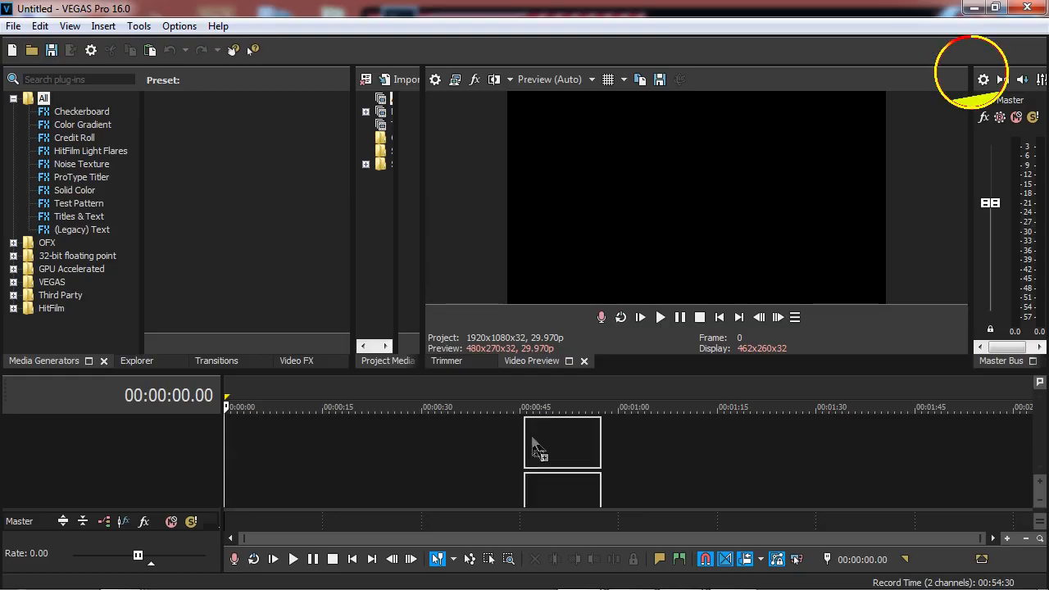
- Place the rendered double mast.mov on the new project's timeline at about 00:00:45.18 and play it to check the render
{"action": "left_click_drag", "start_coordinate": [532, 447], "coordinate": [533, 447]}
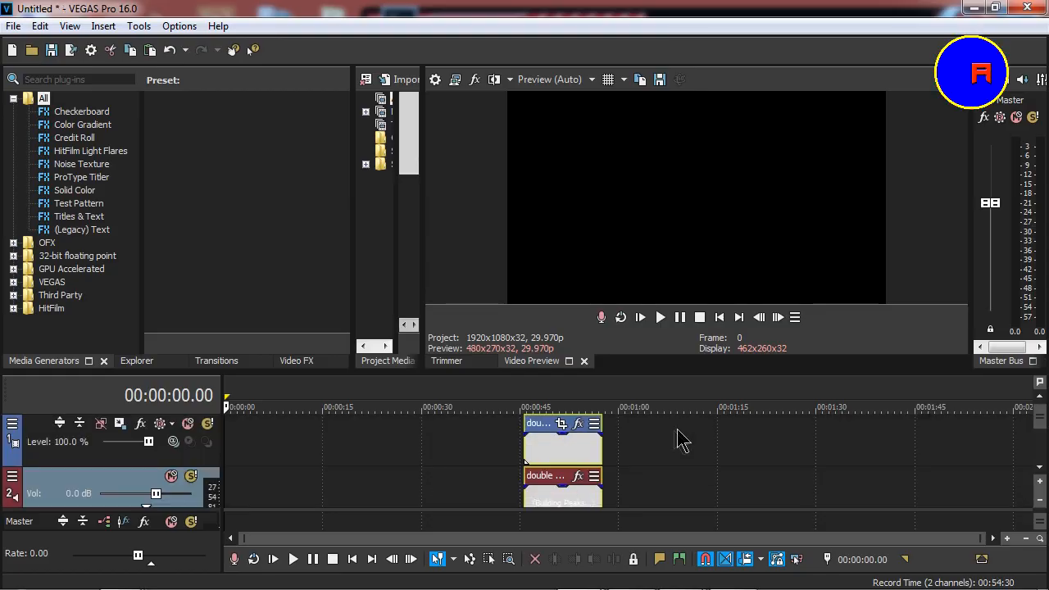
{"action": "left_click_drag", "start_coordinate": [676, 373], "coordinate": [677, 274]}
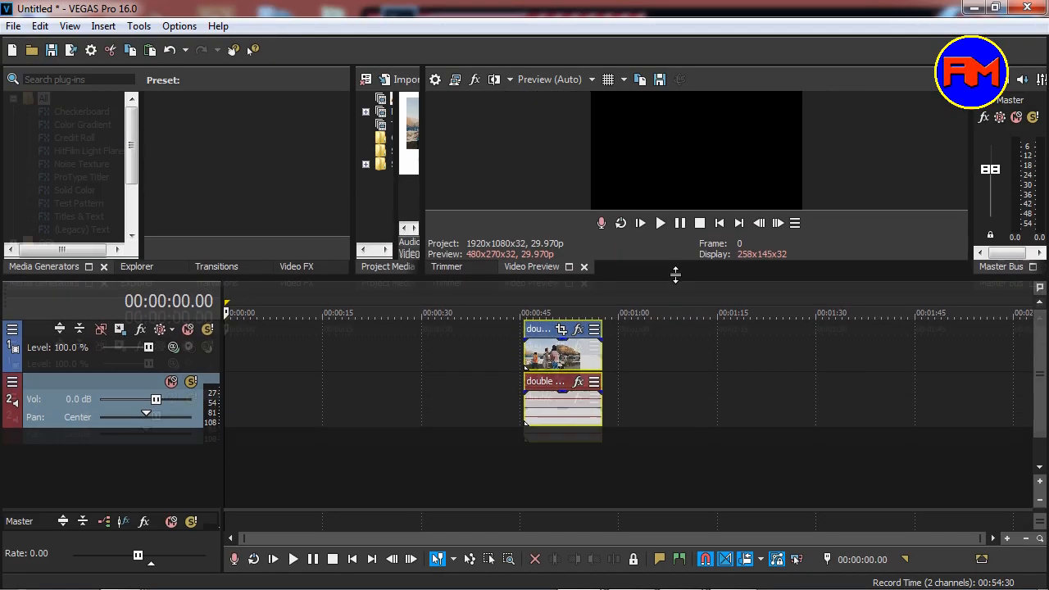
{"action": "left_click", "coordinate": [524, 346]}
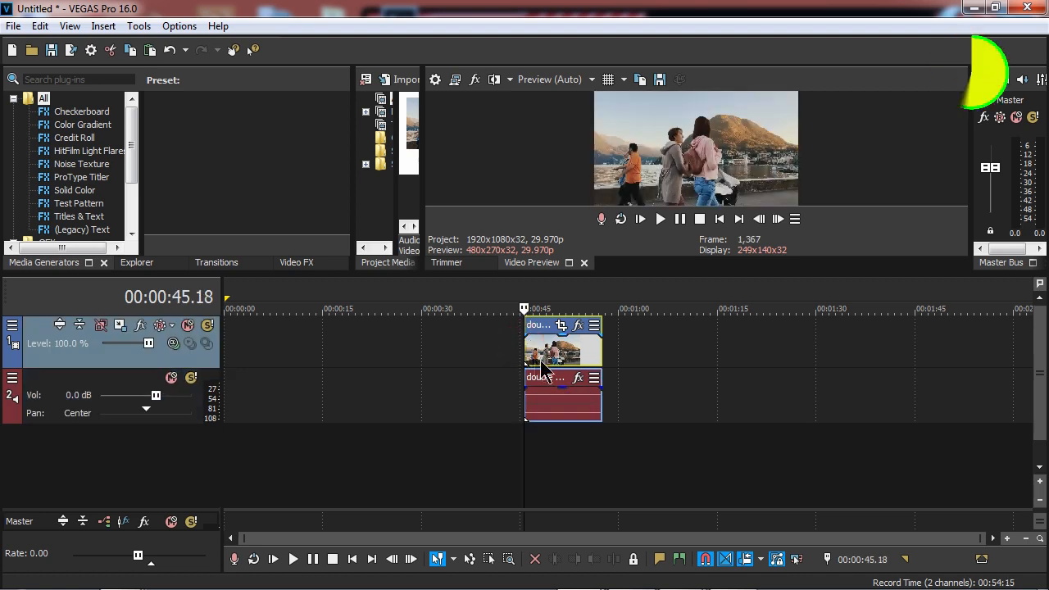
{"action": "key", "text": "space"}
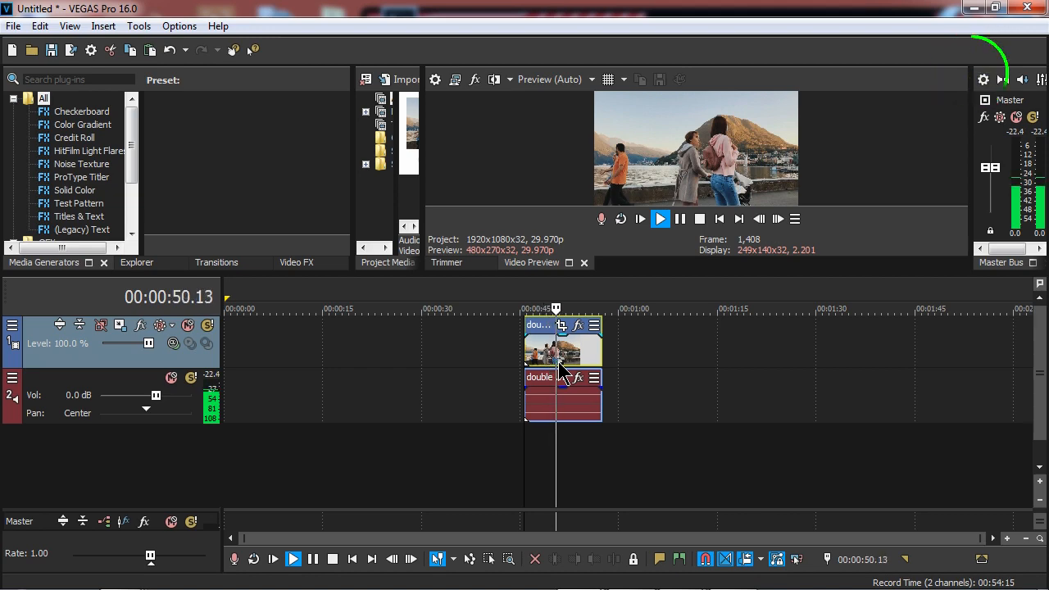
{"action": "key", "text": "space"}
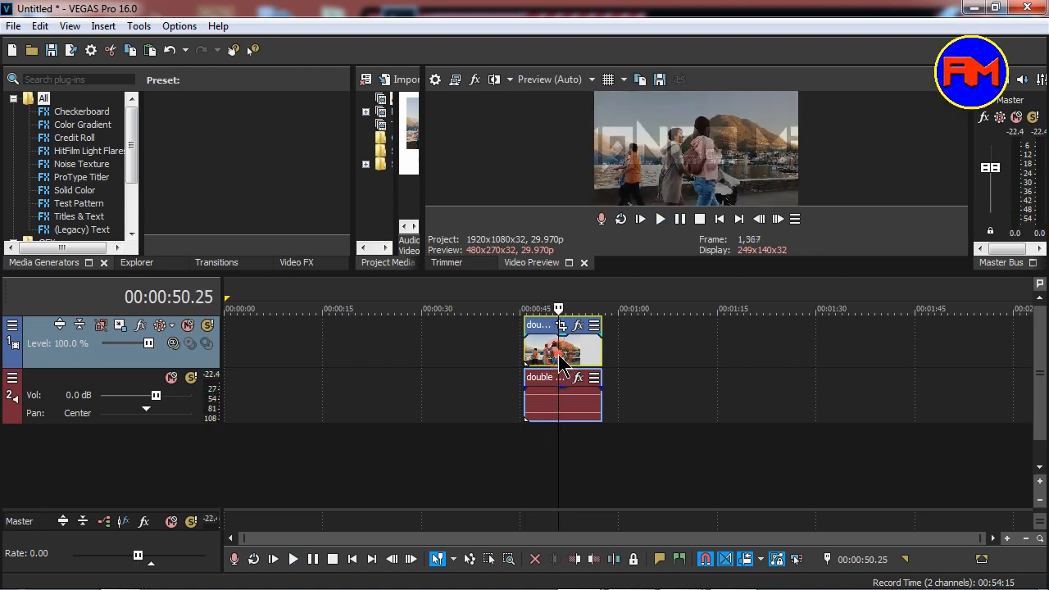
- Set the alpha channel of the double mast video's media properties to Straight (unmatted)
{"action": "right_click", "coordinate": [679, 352]}
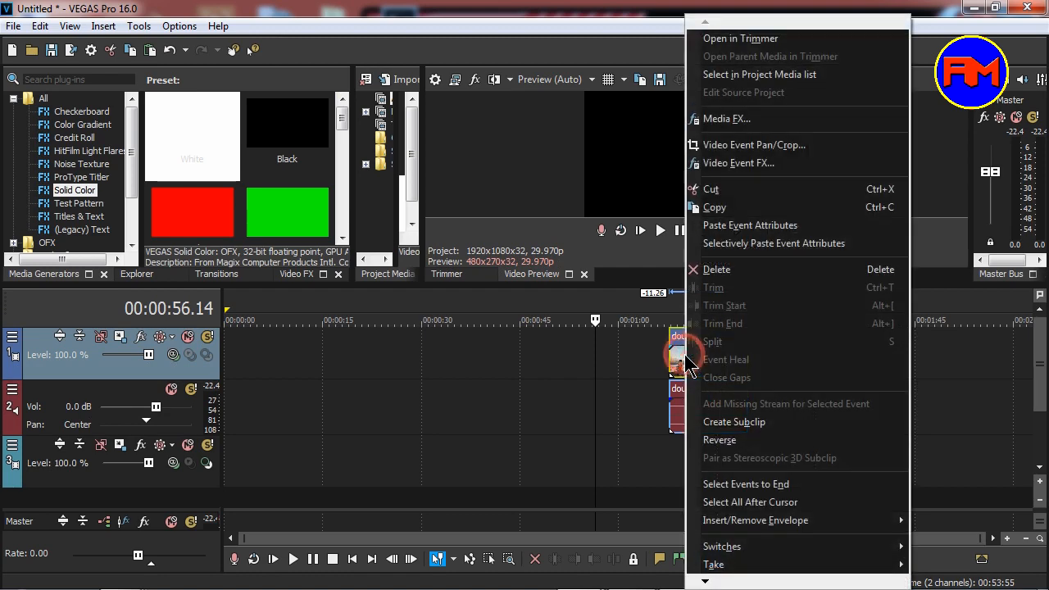
{"action": "mouse_move", "coordinate": [712, 581]}
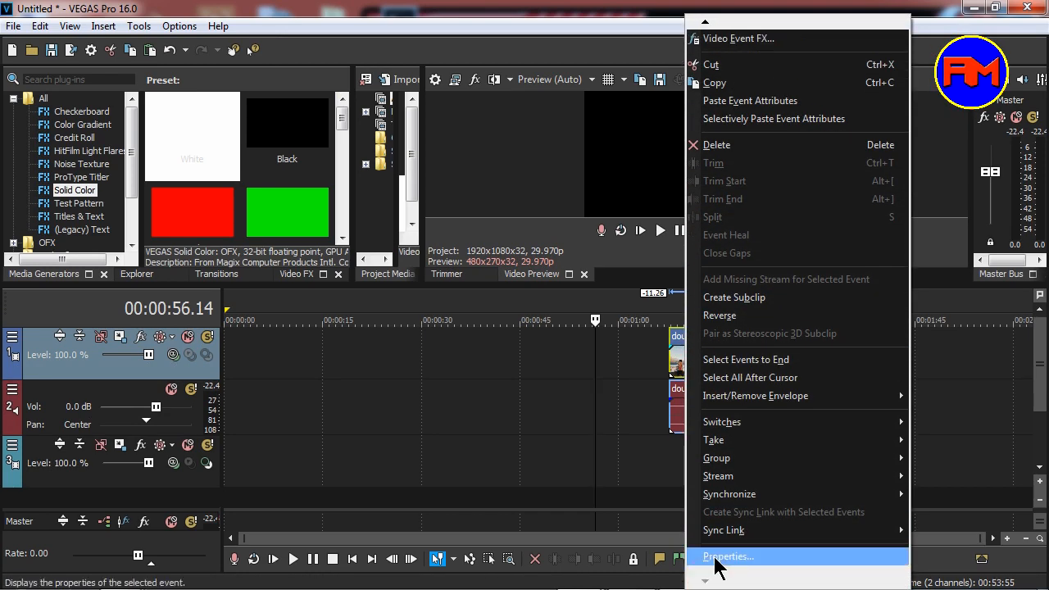
{"action": "left_click", "coordinate": [715, 564]}
{"action": "left_click", "coordinate": [445, 69]}
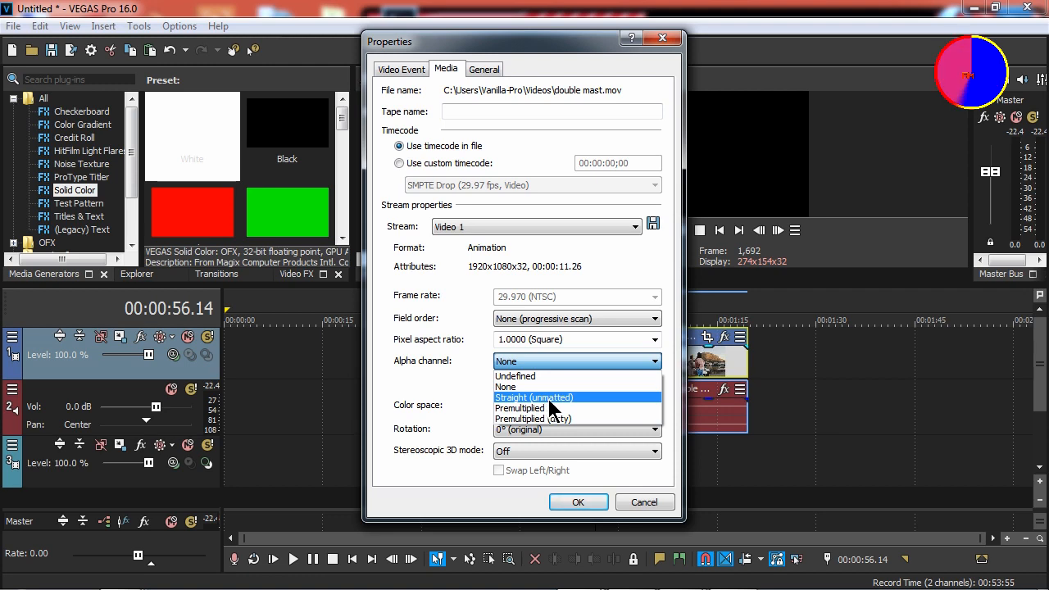
{"action": "left_click", "coordinate": [549, 398]}
{"action": "left_click", "coordinate": [578, 502]}
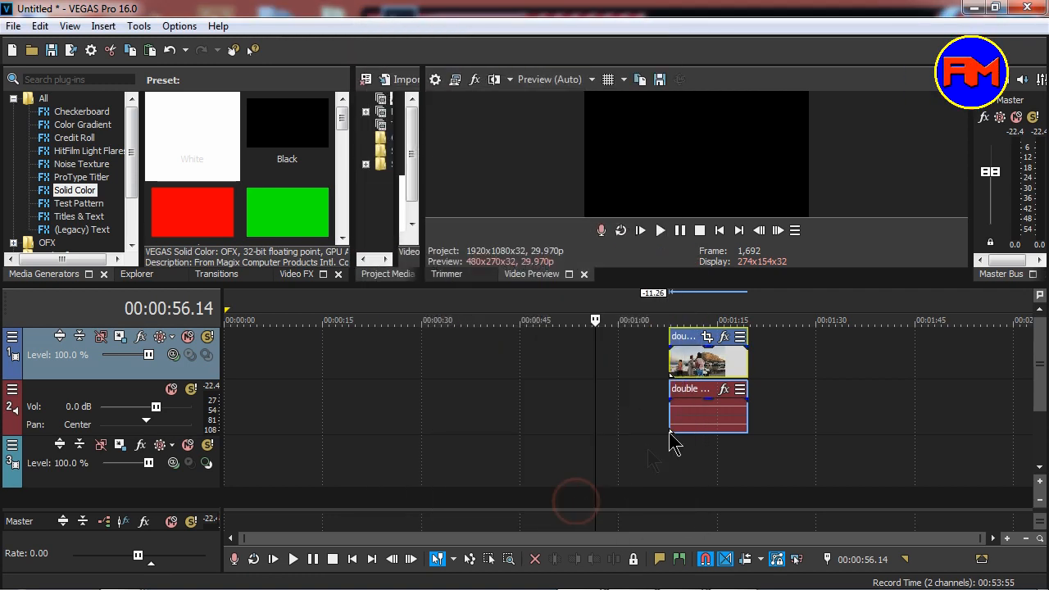
- Add a White Solid Color event on track 3 beneath the double mast clip and extend it to the clip's end
{"action": "left_click", "coordinate": [696, 376]}
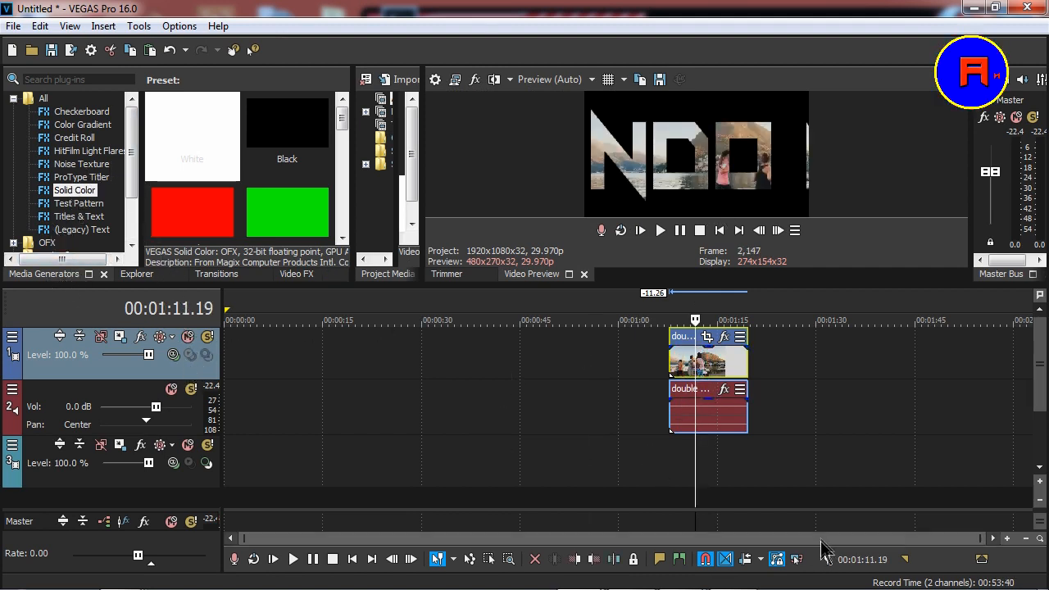
{"action": "left_click", "coordinate": [712, 408]}
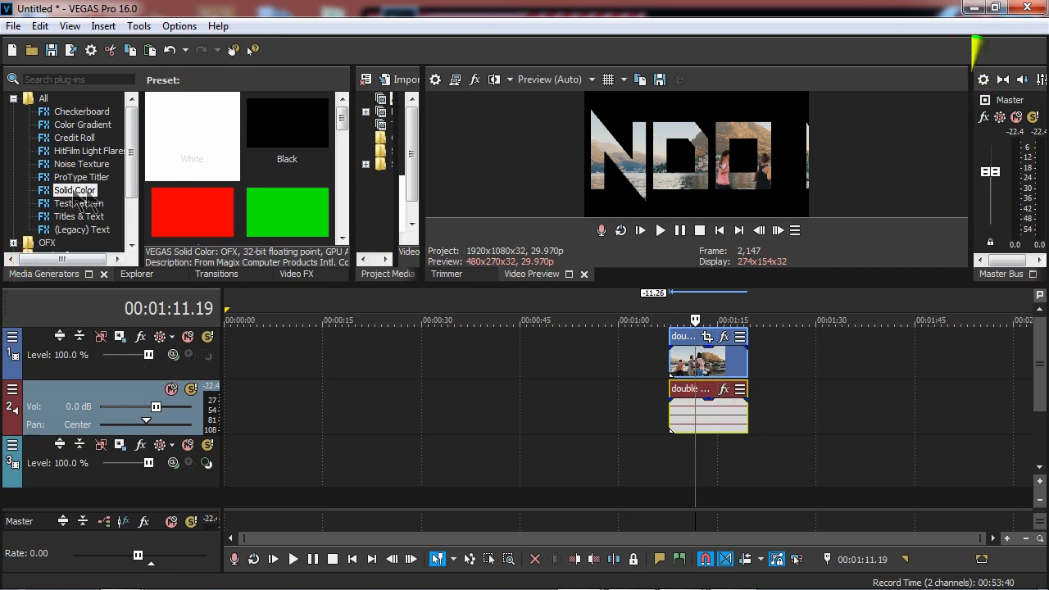
{"action": "left_click_drag", "start_coordinate": [182, 141], "coordinate": [681, 472]}
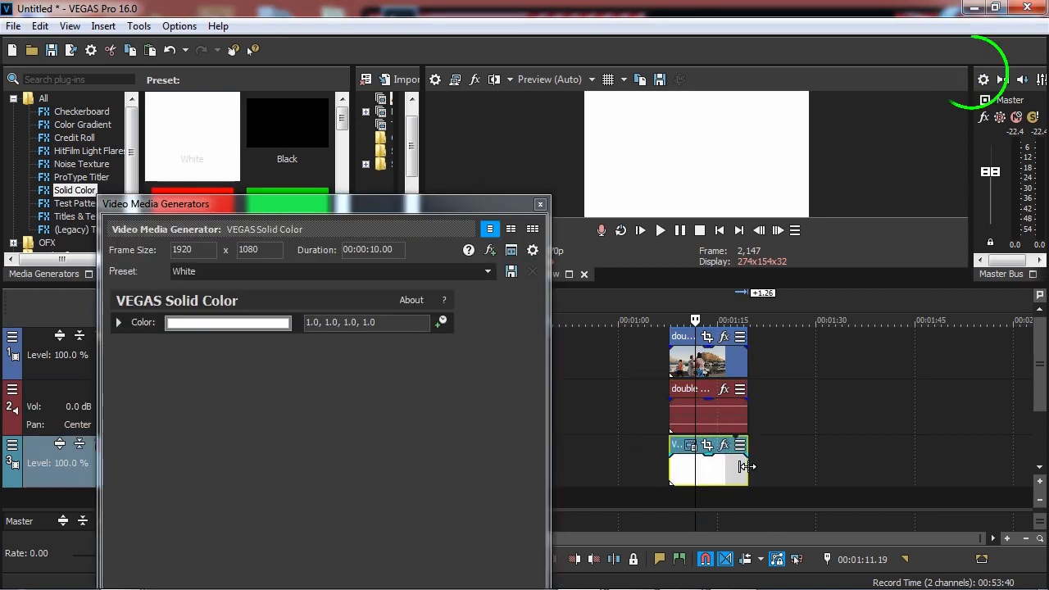
- Play the double mast clip over the white background from its start to review the text reveal
{"action": "left_click", "coordinate": [668, 407]}
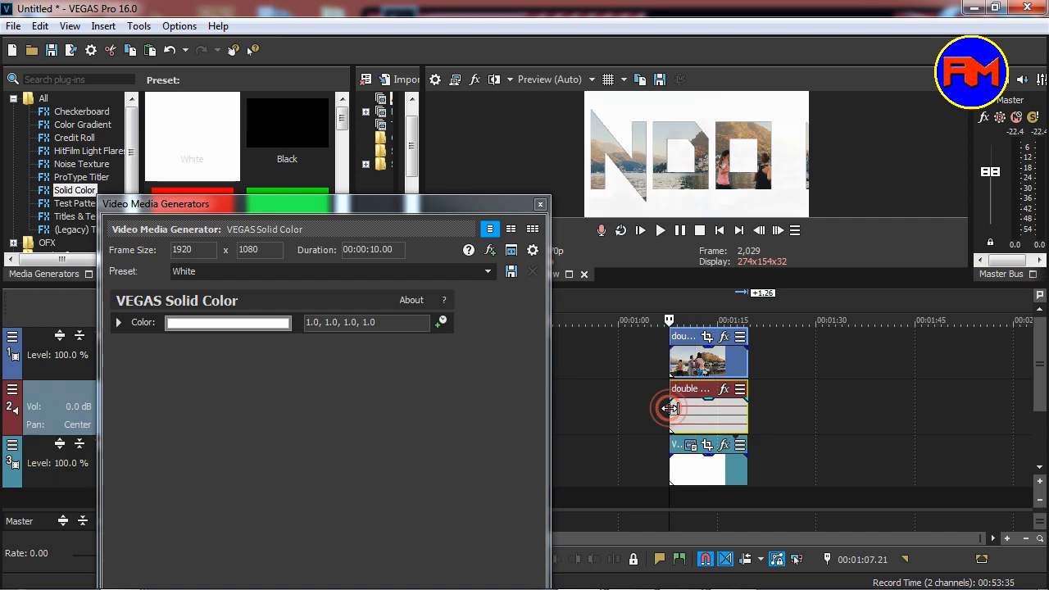
{"action": "key", "text": "space"}
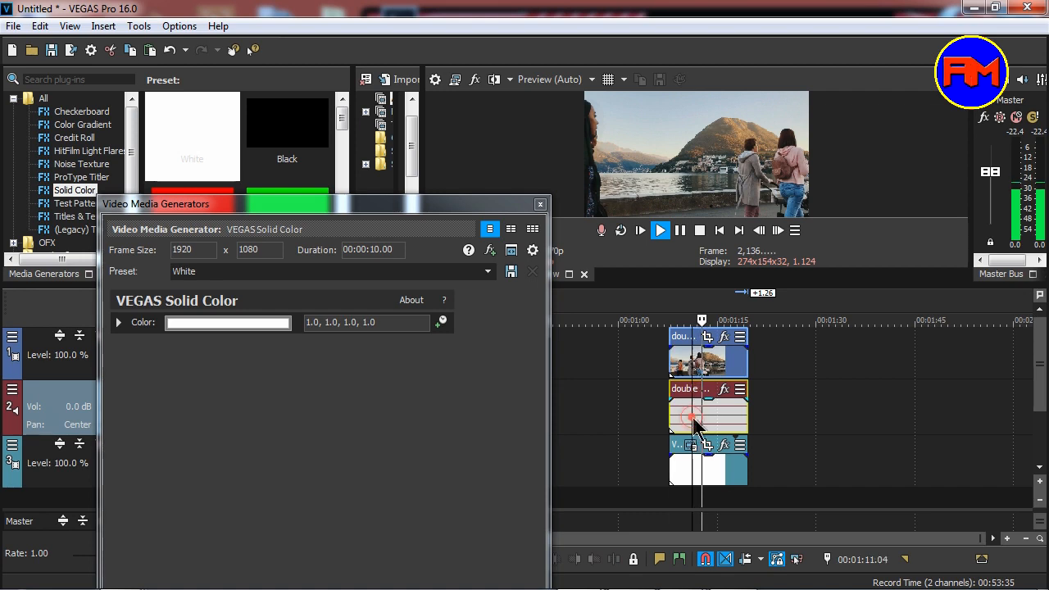
{"action": "key", "text": "Return"}
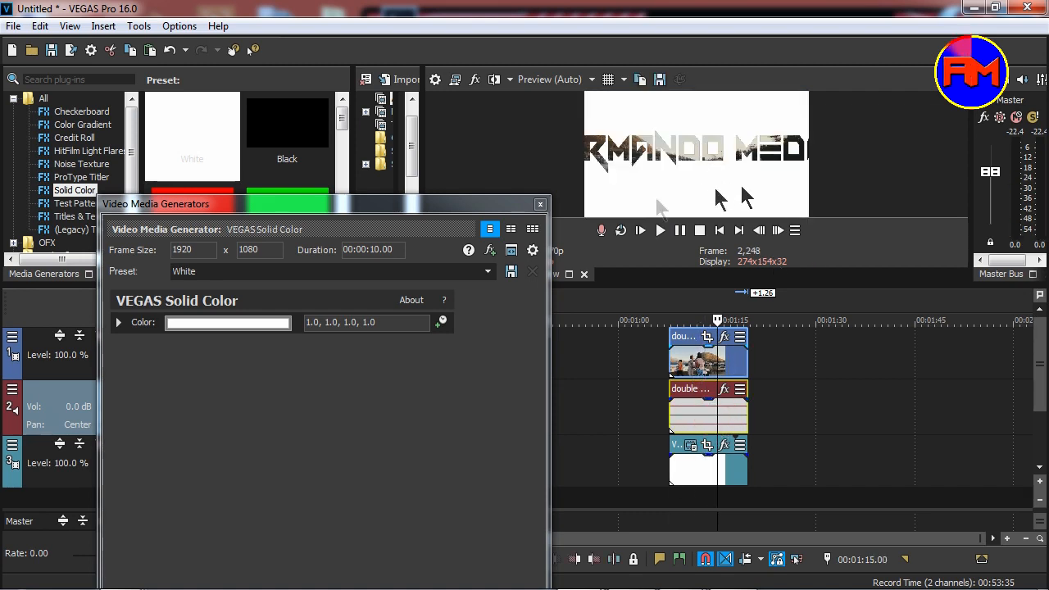
{"action": "key", "text": "space"}
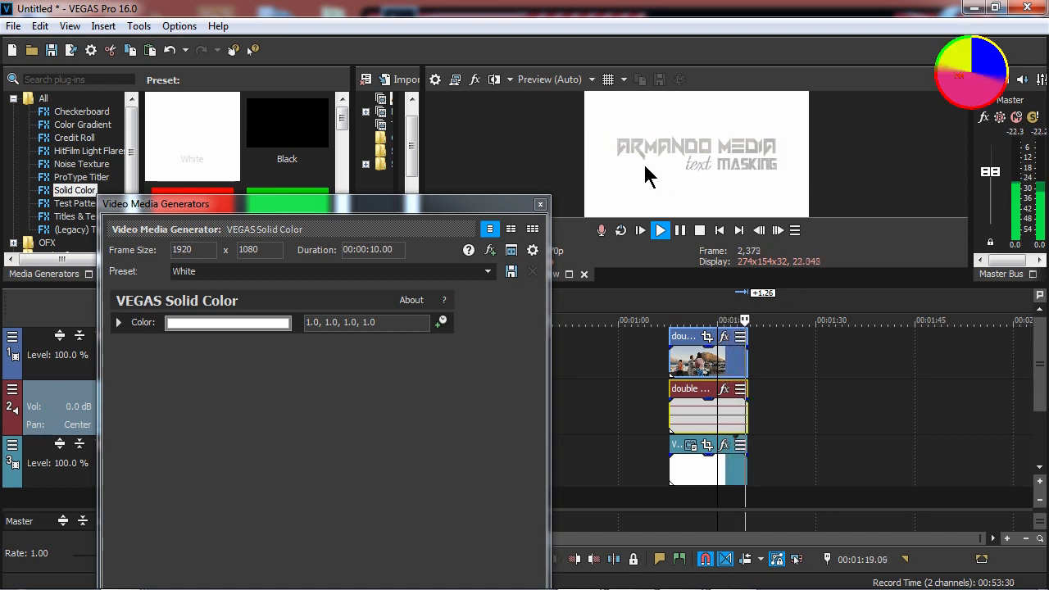
{"action": "key", "text": "space"}
{"action": "left_click", "coordinate": [670, 419]}
{"action": "key", "text": "space"}
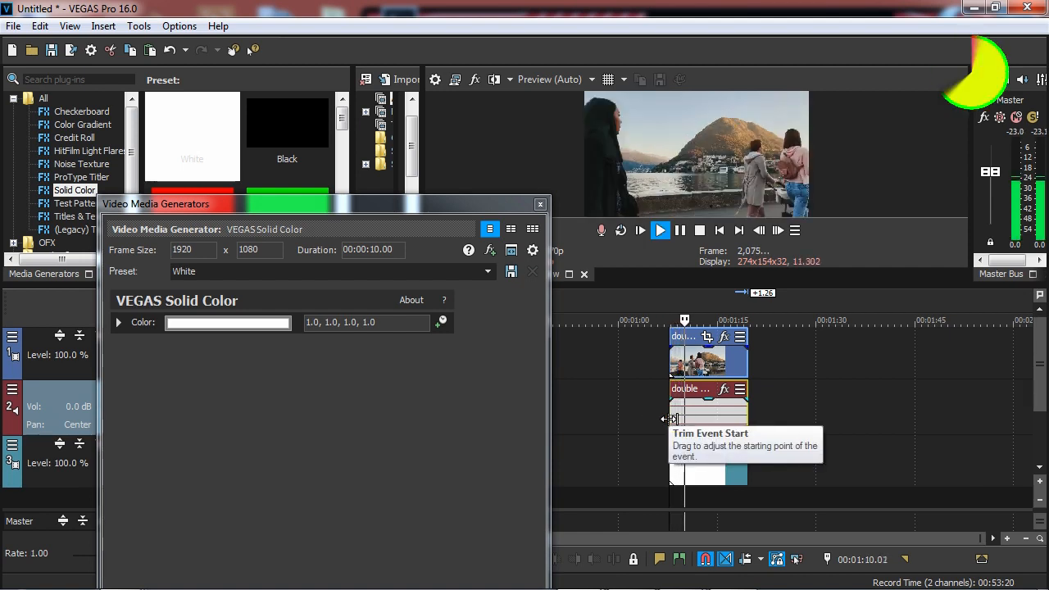
- Set the loop region over the full double mast clip and choose the Sony AVC/MVC "youtube render" template for rendering
{"action": "left_click", "coordinate": [540, 204]}
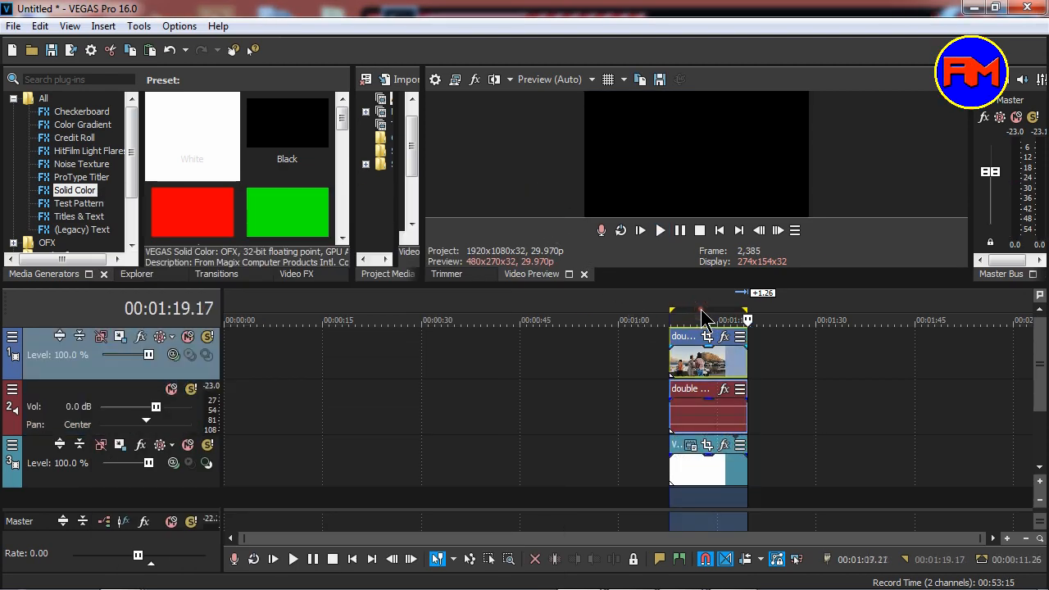
{"action": "left_click", "coordinate": [13, 25]}
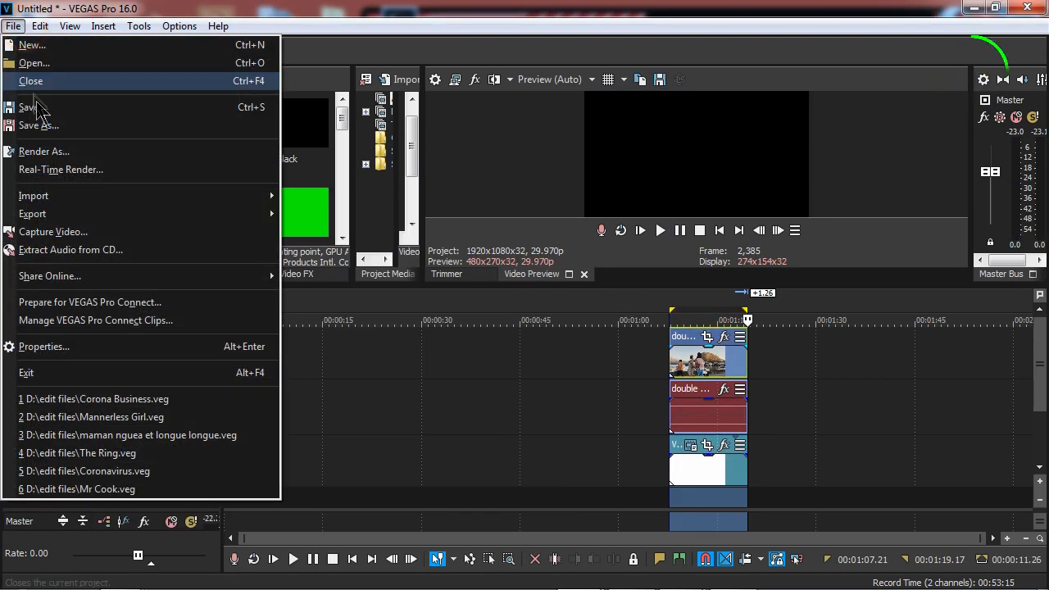
{"action": "left_click", "coordinate": [44, 151]}
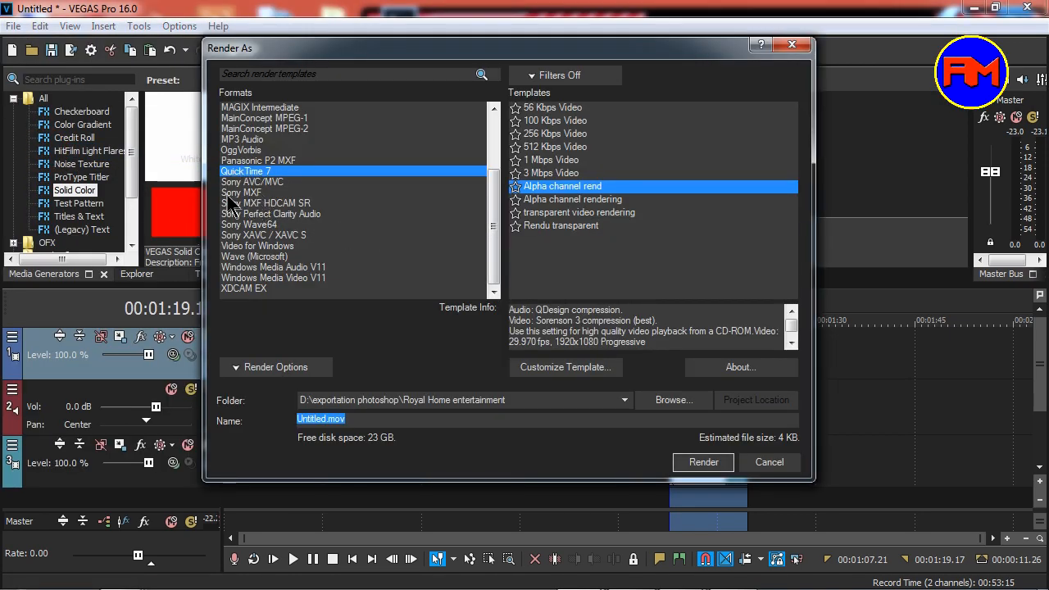
{"action": "left_click", "coordinate": [244, 183]}
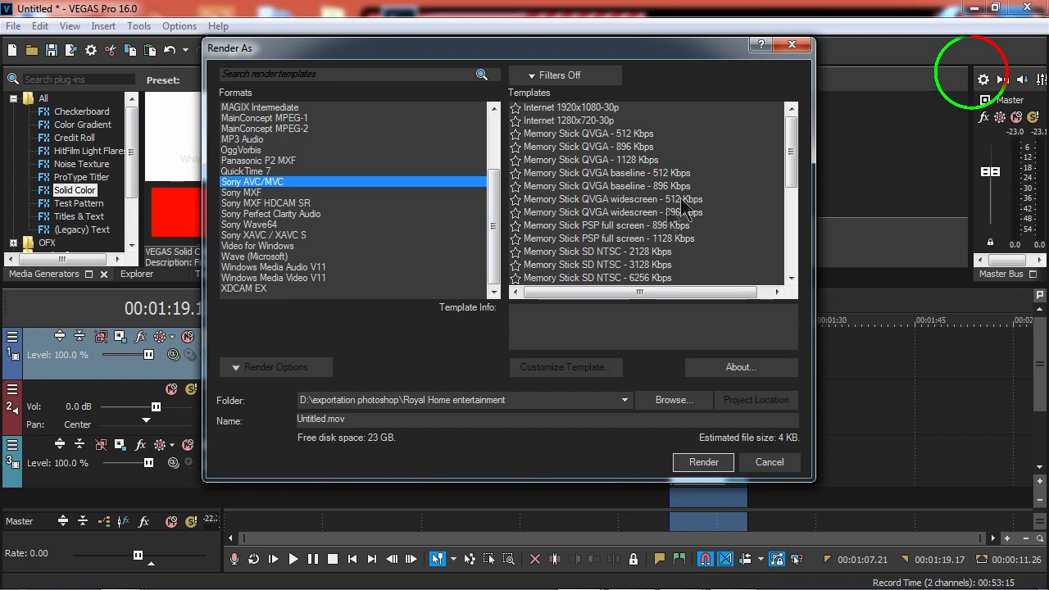
{"action": "left_click_drag", "start_coordinate": [793, 168], "coordinate": [785, 246]}
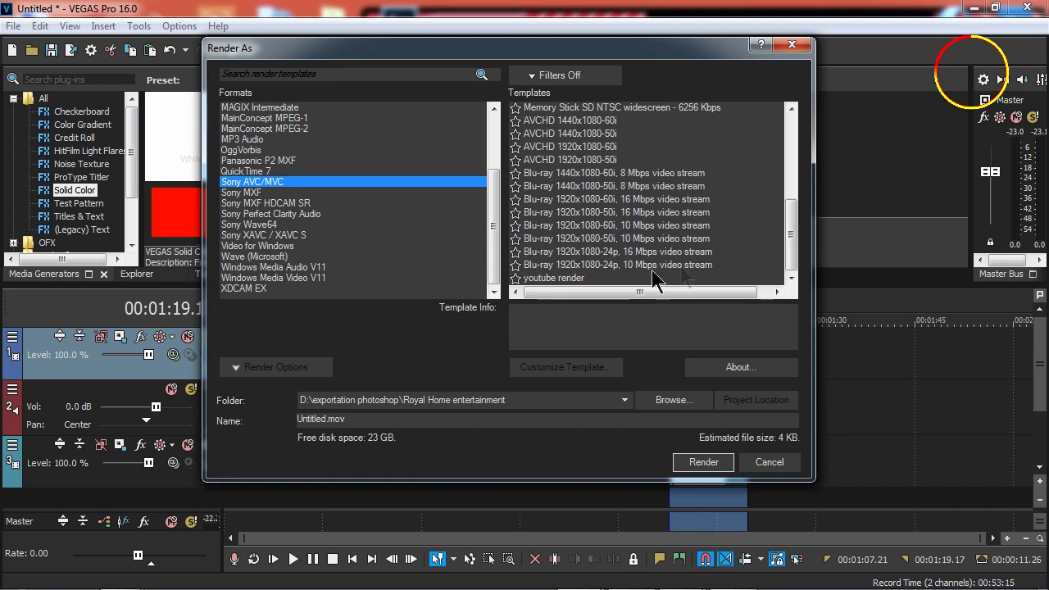
{"action": "left_click", "coordinate": [547, 280]}
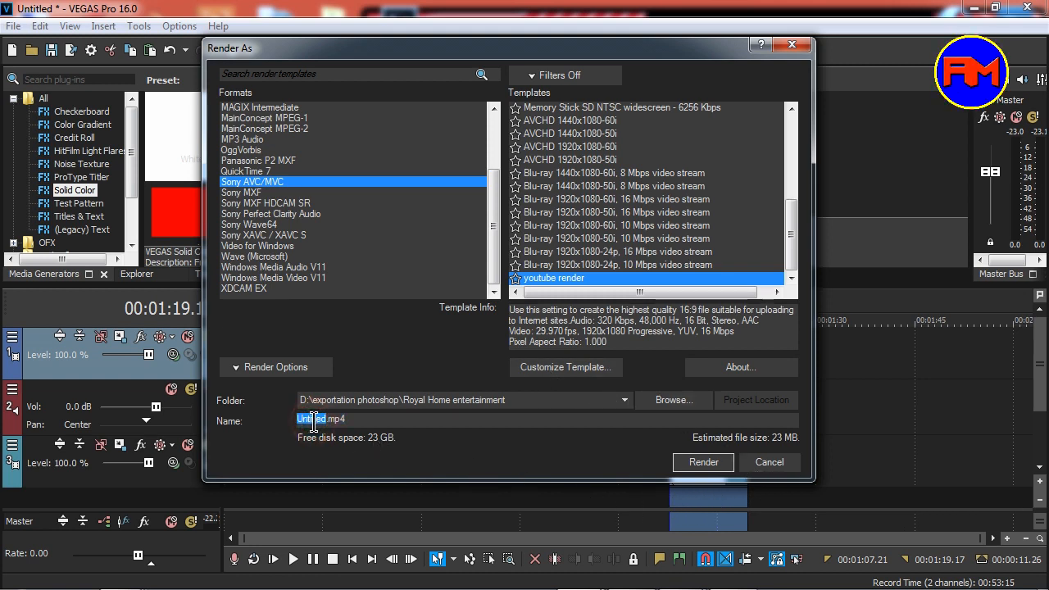
- Name the output MASKING EFFECT.mp4, set its folder to the user's Videos folder, and start the render
{"action": "type", "text": "ASK"}
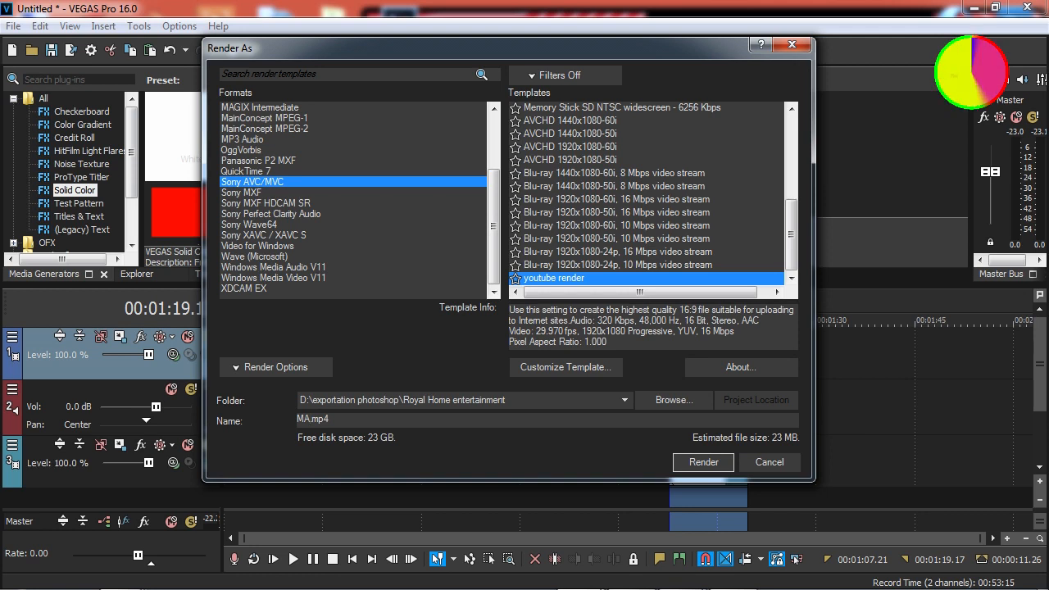
{"action": "type", "text": "ING E"}
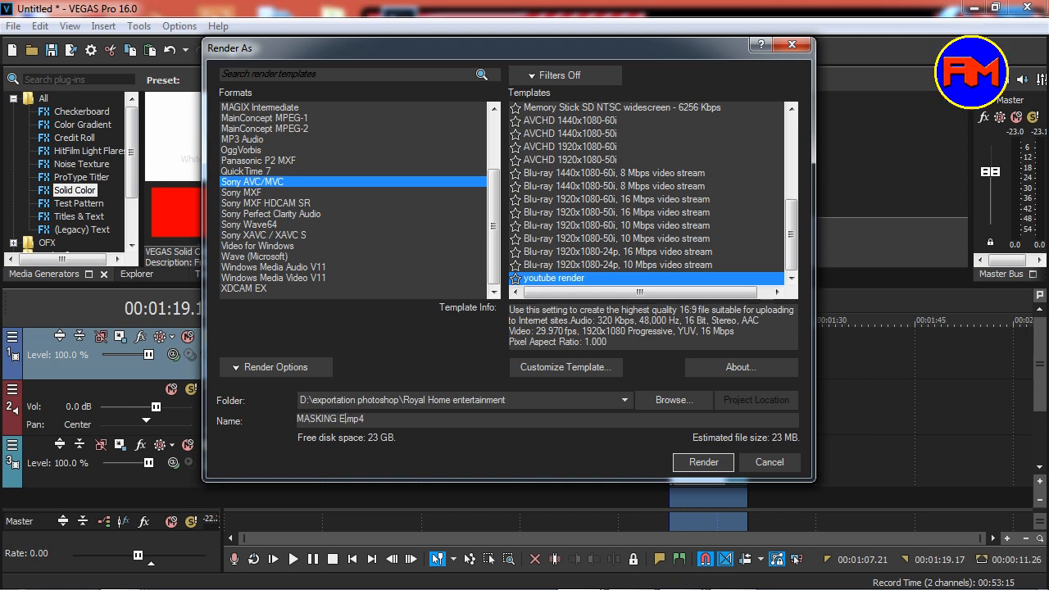
{"action": "type", "text": "FFECT"}
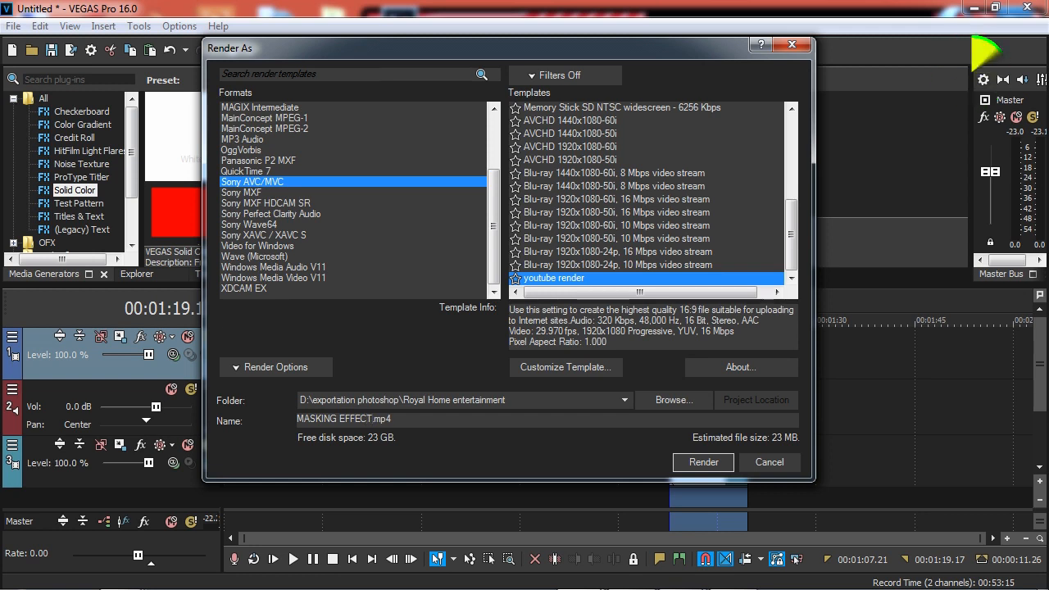
{"action": "left_click", "coordinate": [625, 400]}
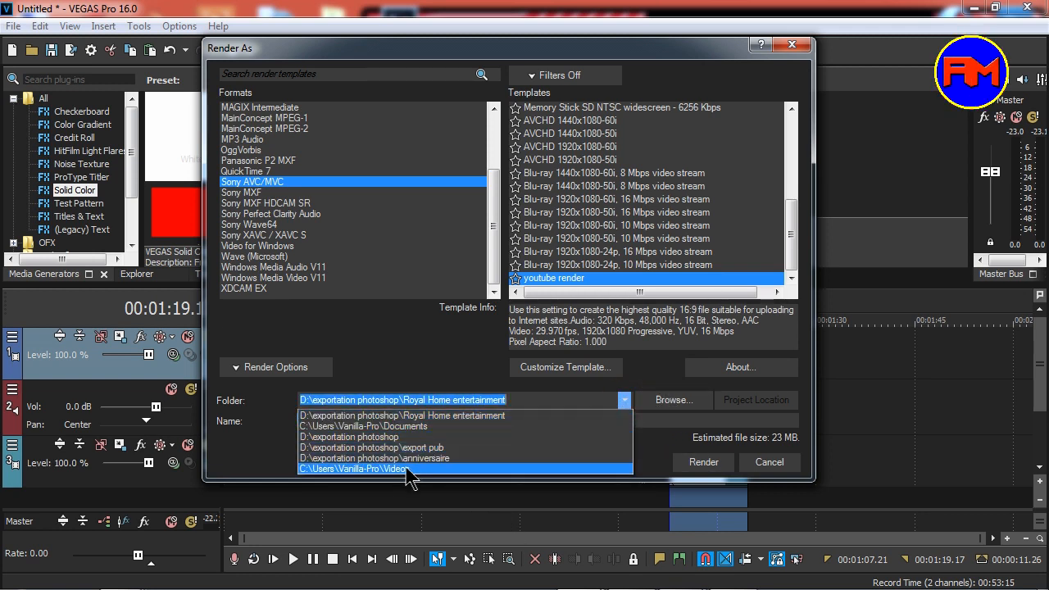
{"action": "left_click", "coordinate": [393, 468]}
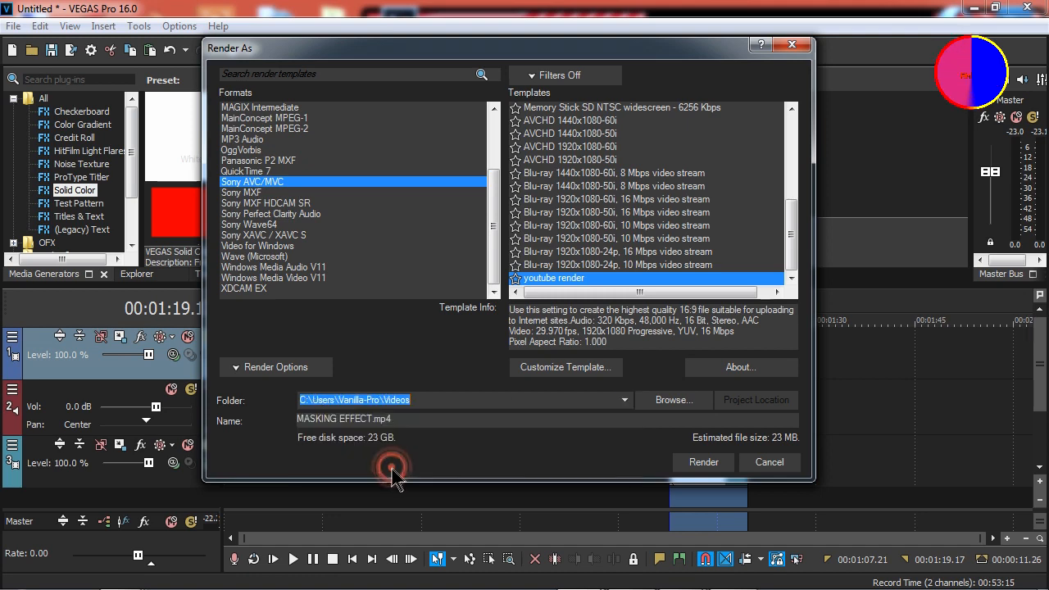
{"action": "left_click", "coordinate": [703, 462]}
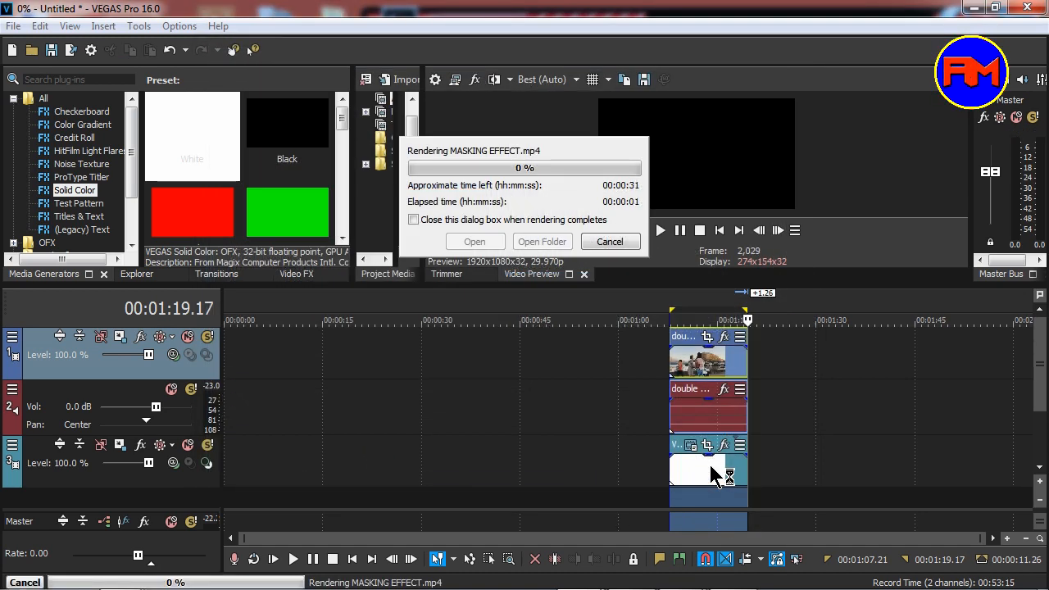